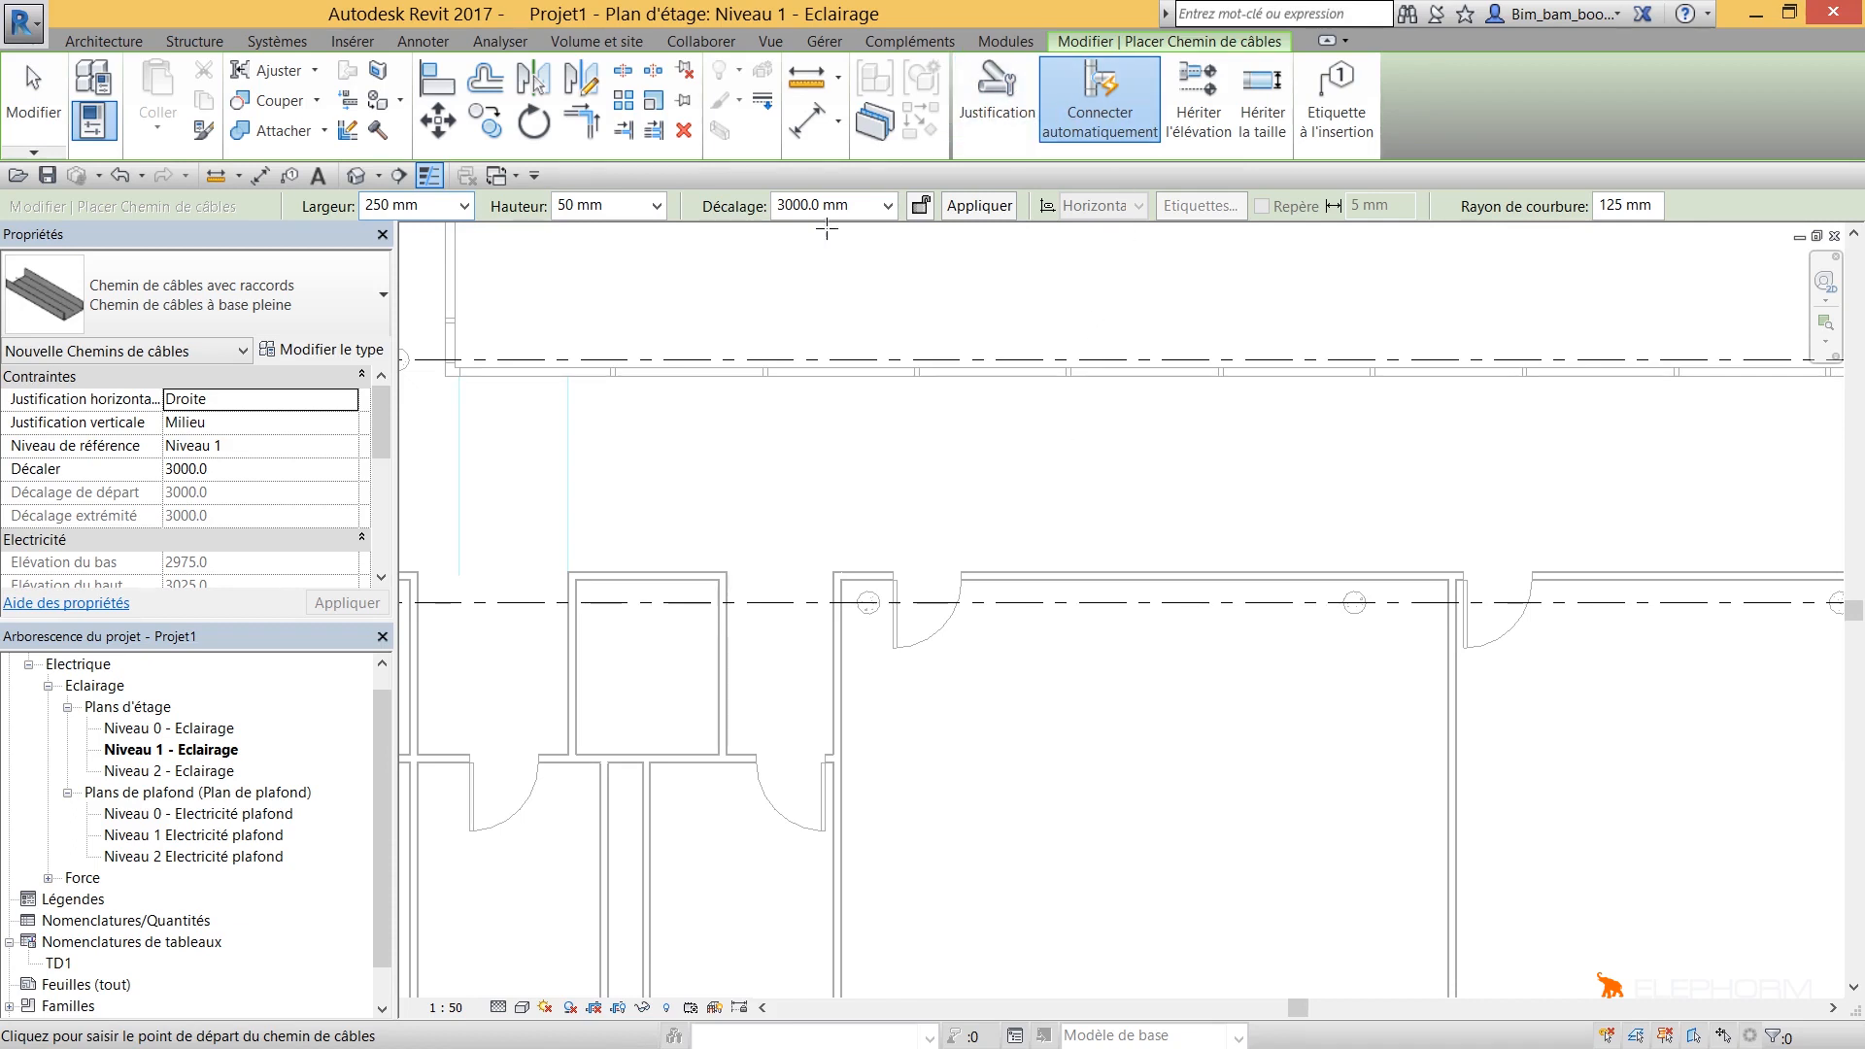
Step: Set the cable tray justification to Centre horizontally with a horizontal offset of 0
click(996, 92)
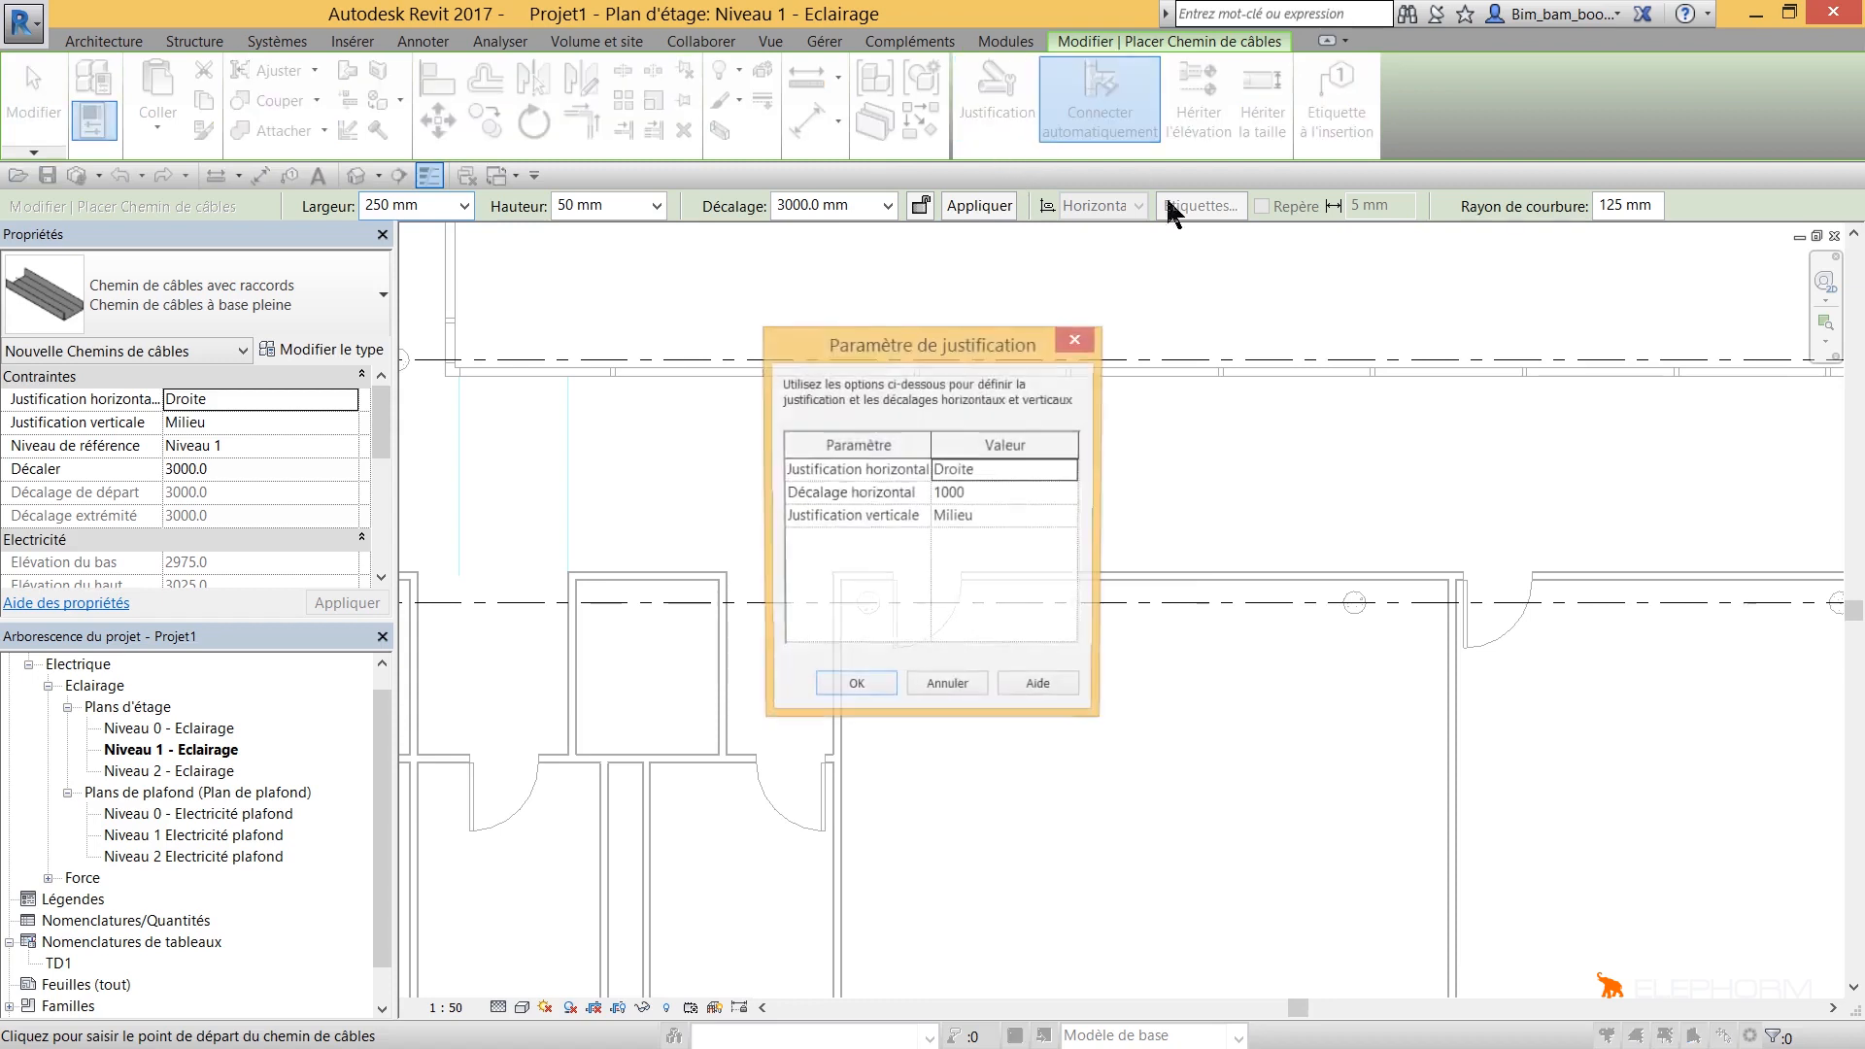
click(1071, 470)
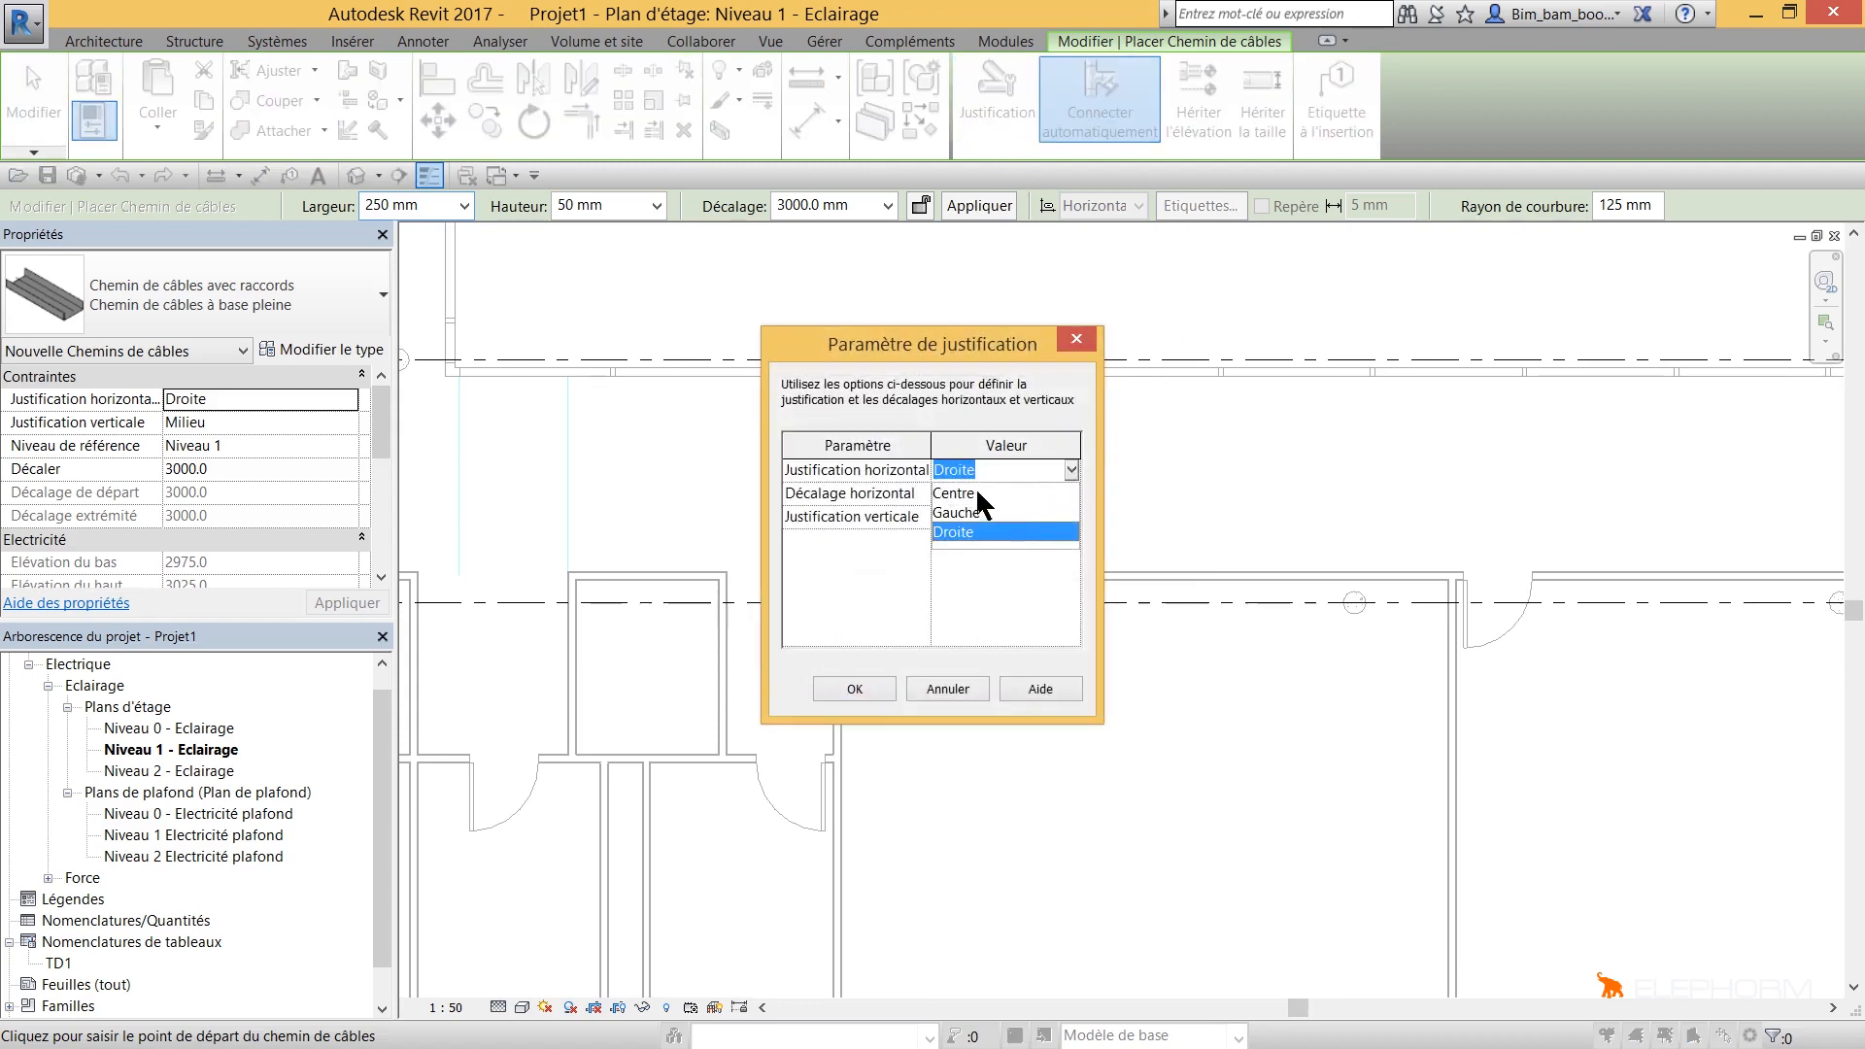
click(982, 493)
click(1064, 496)
text(0)
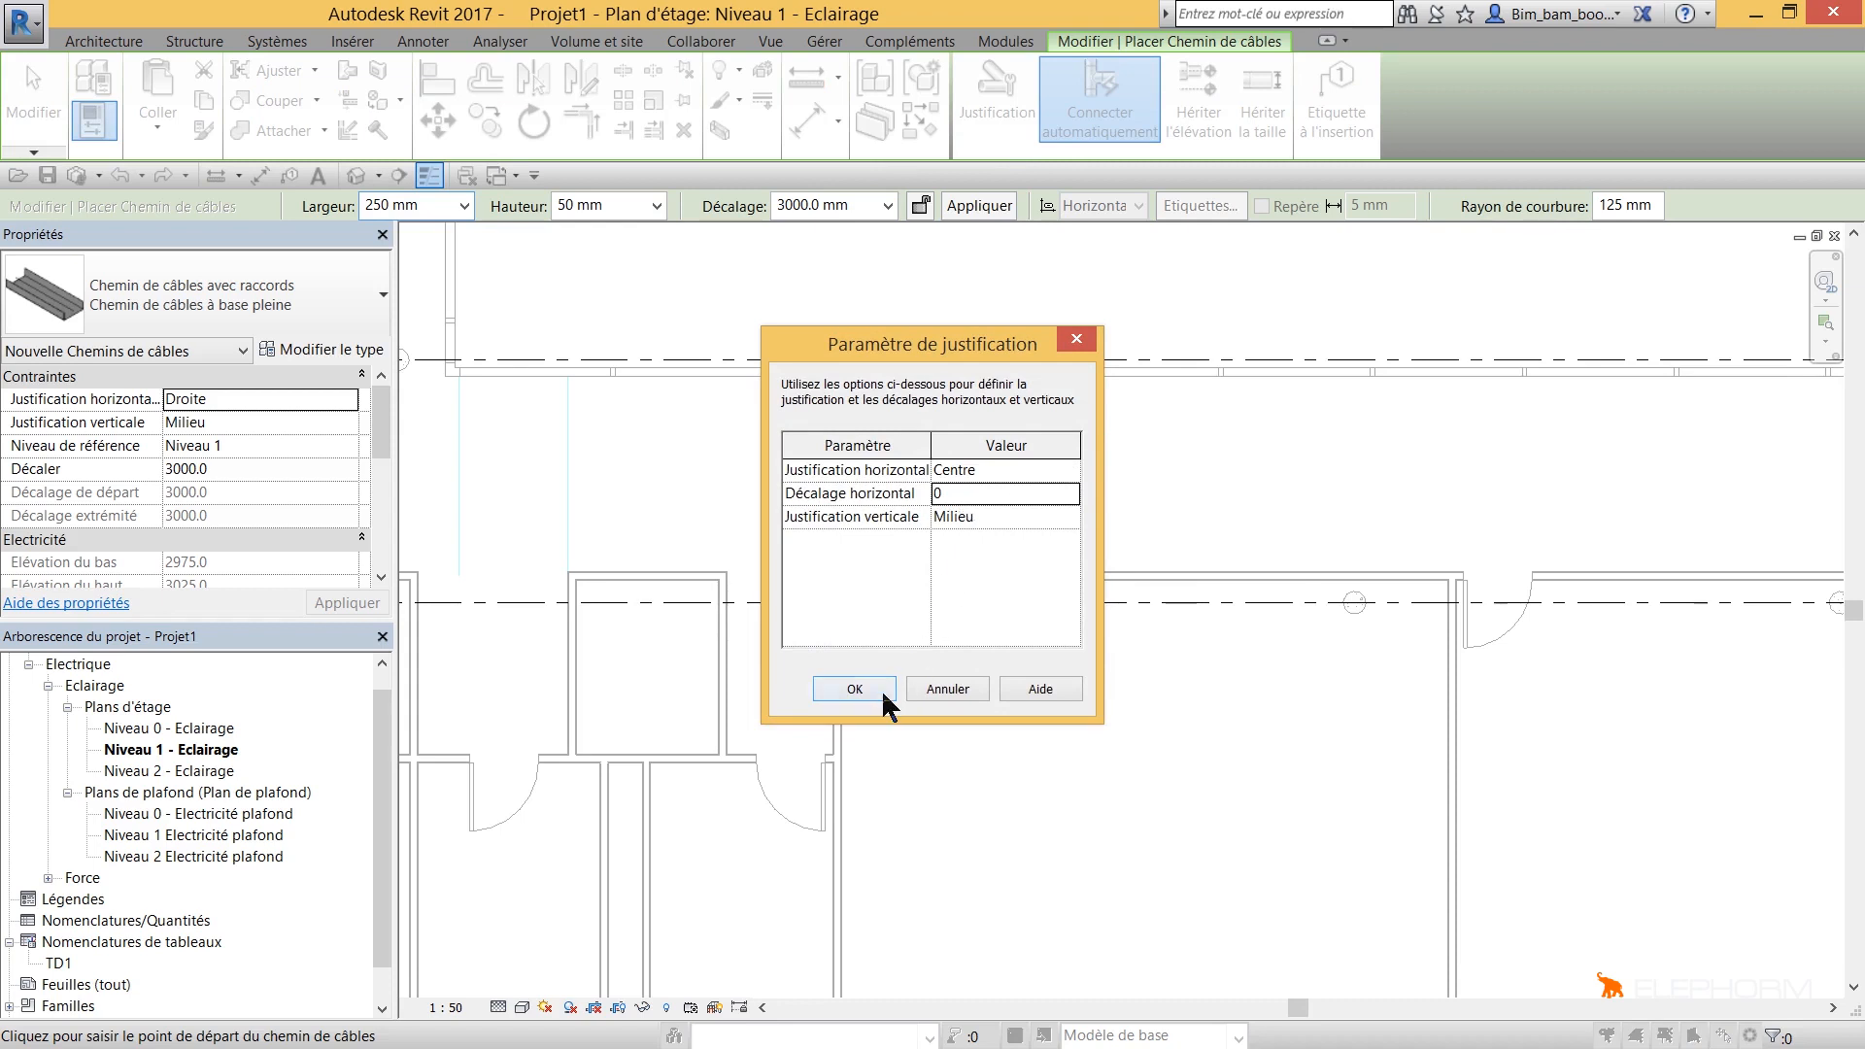
click(855, 688)
Step: Draw a horizontal 250 mm wide cable tray in the corridor and continue it in line with a 200 mm wide section
click(656, 484)
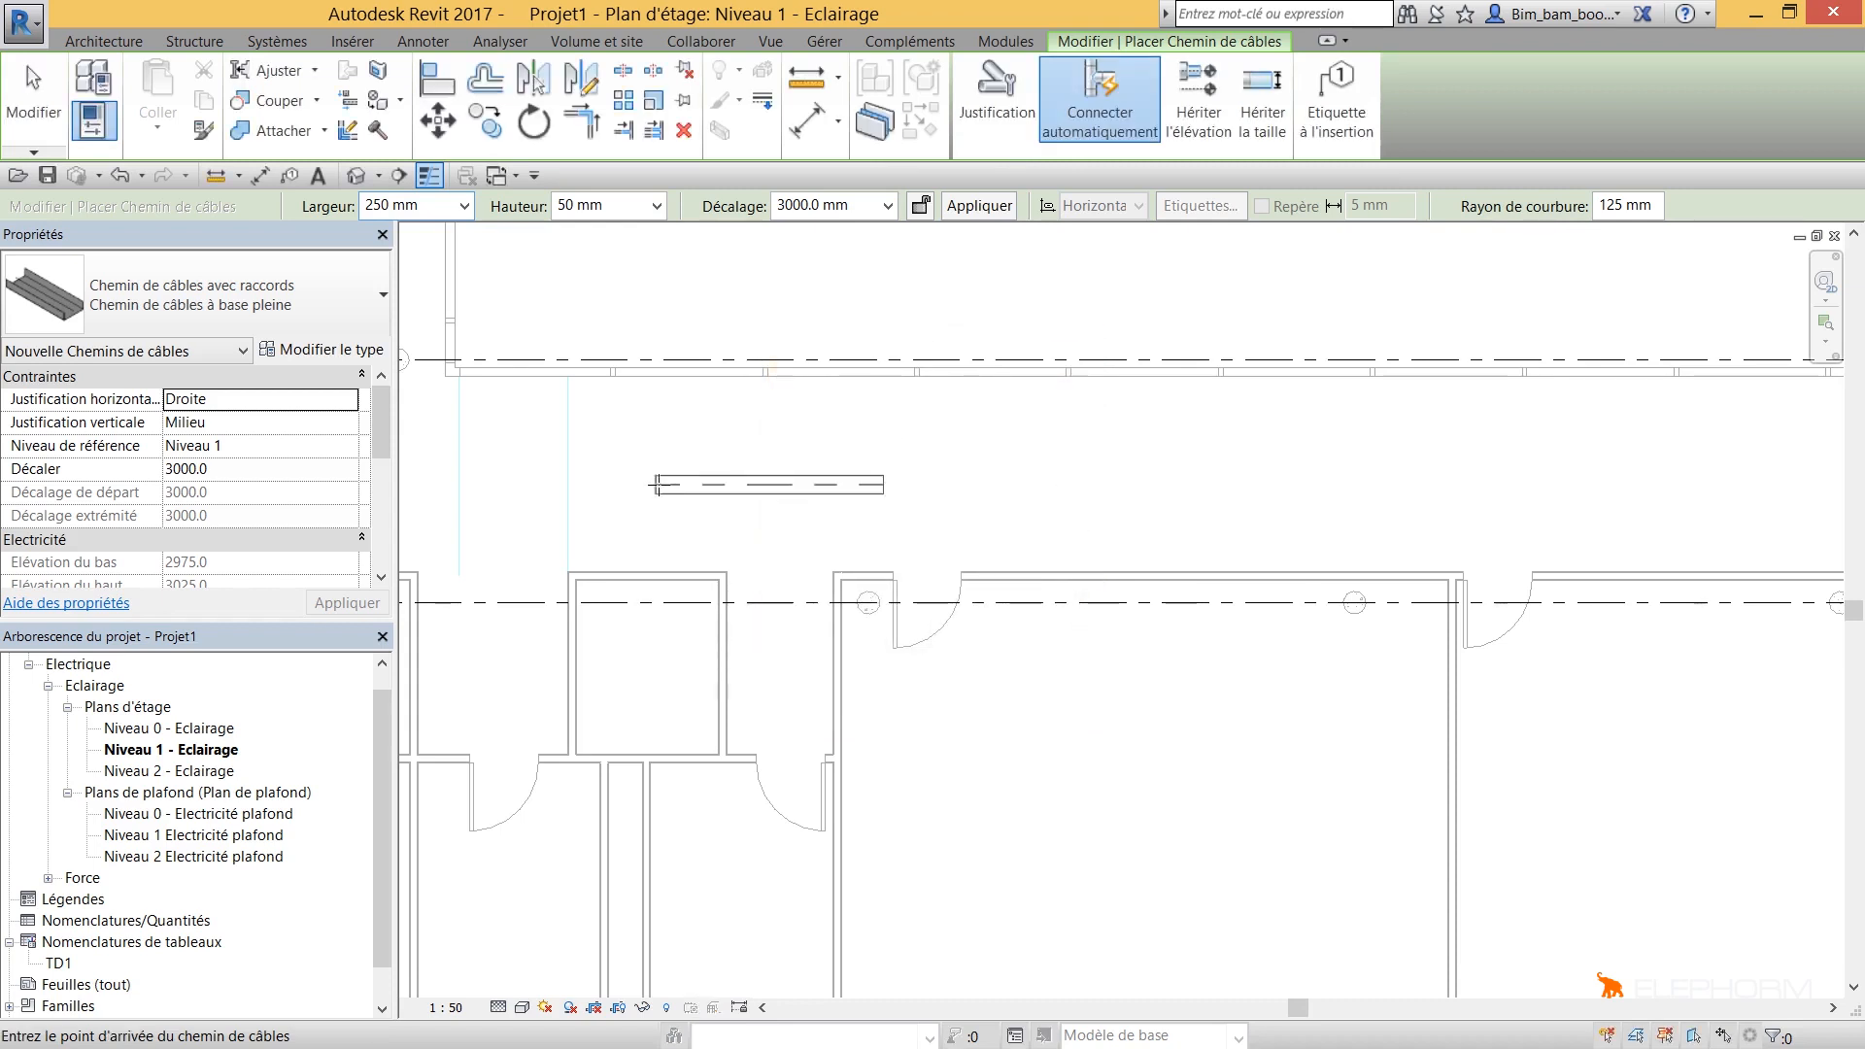
click(962, 484)
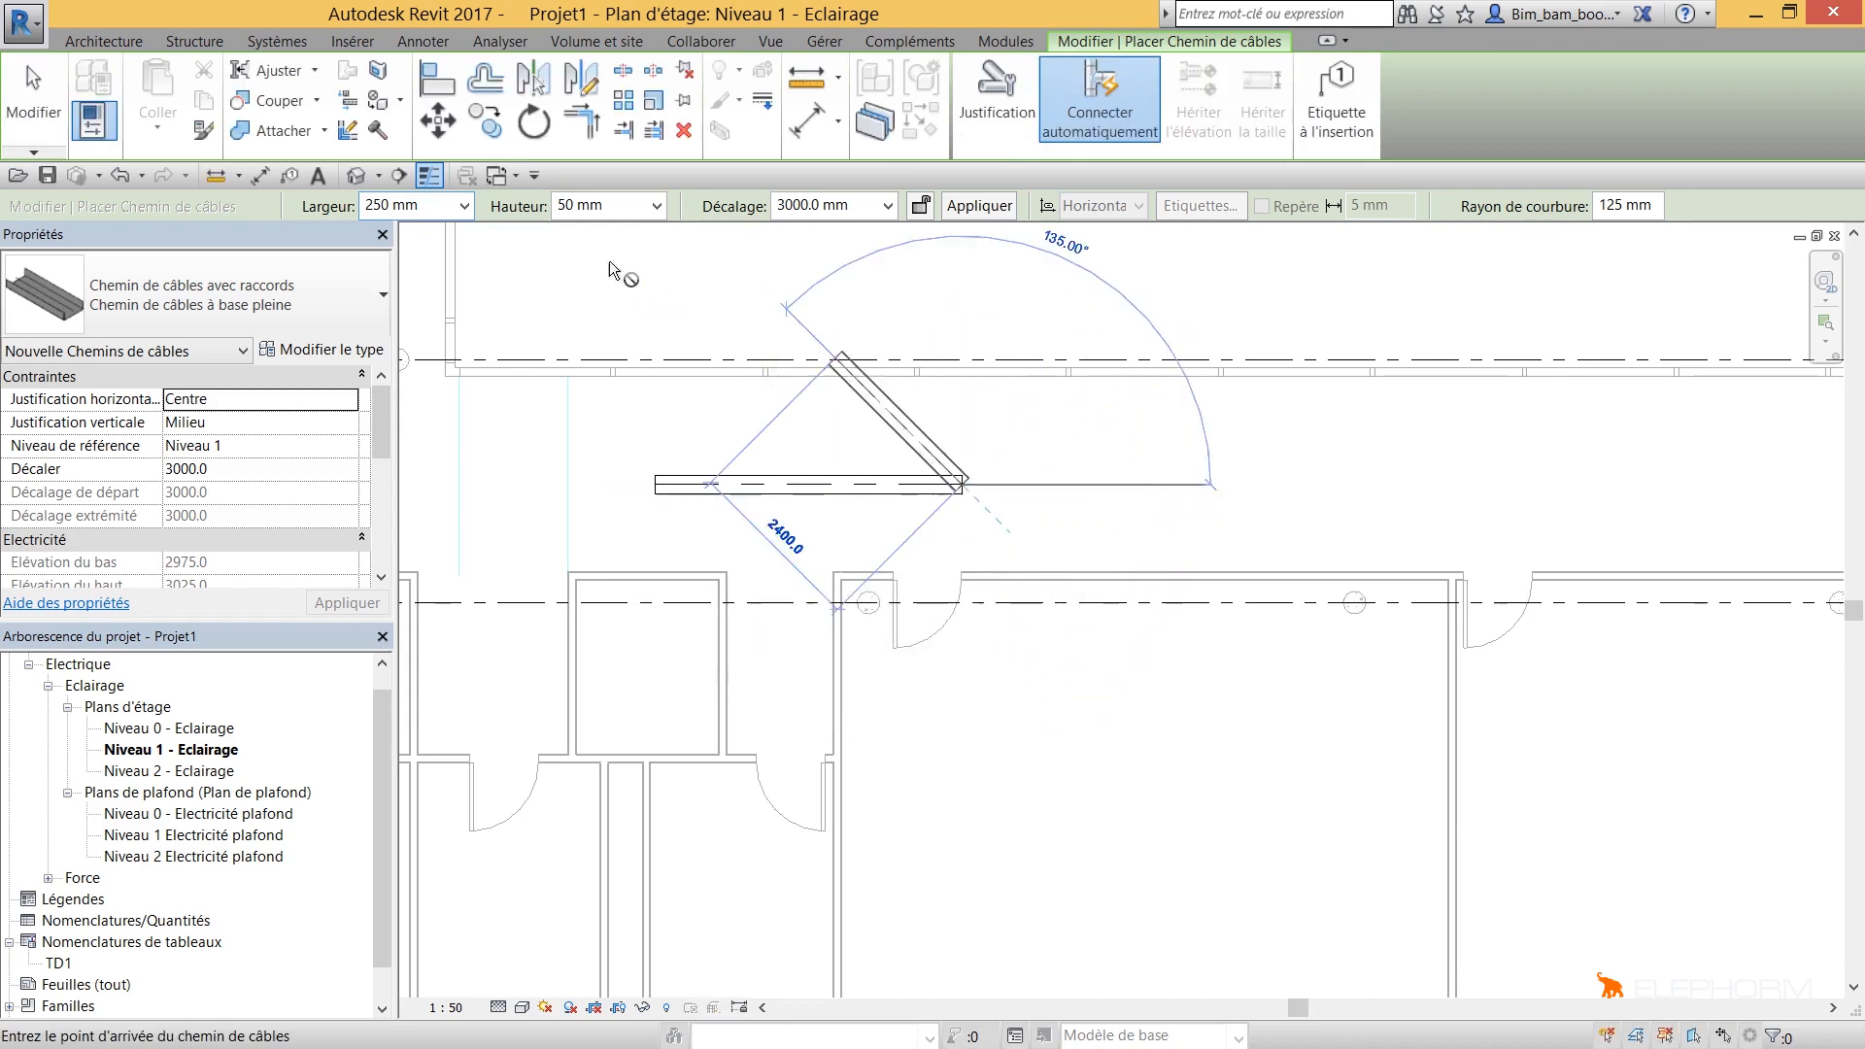
click(464, 206)
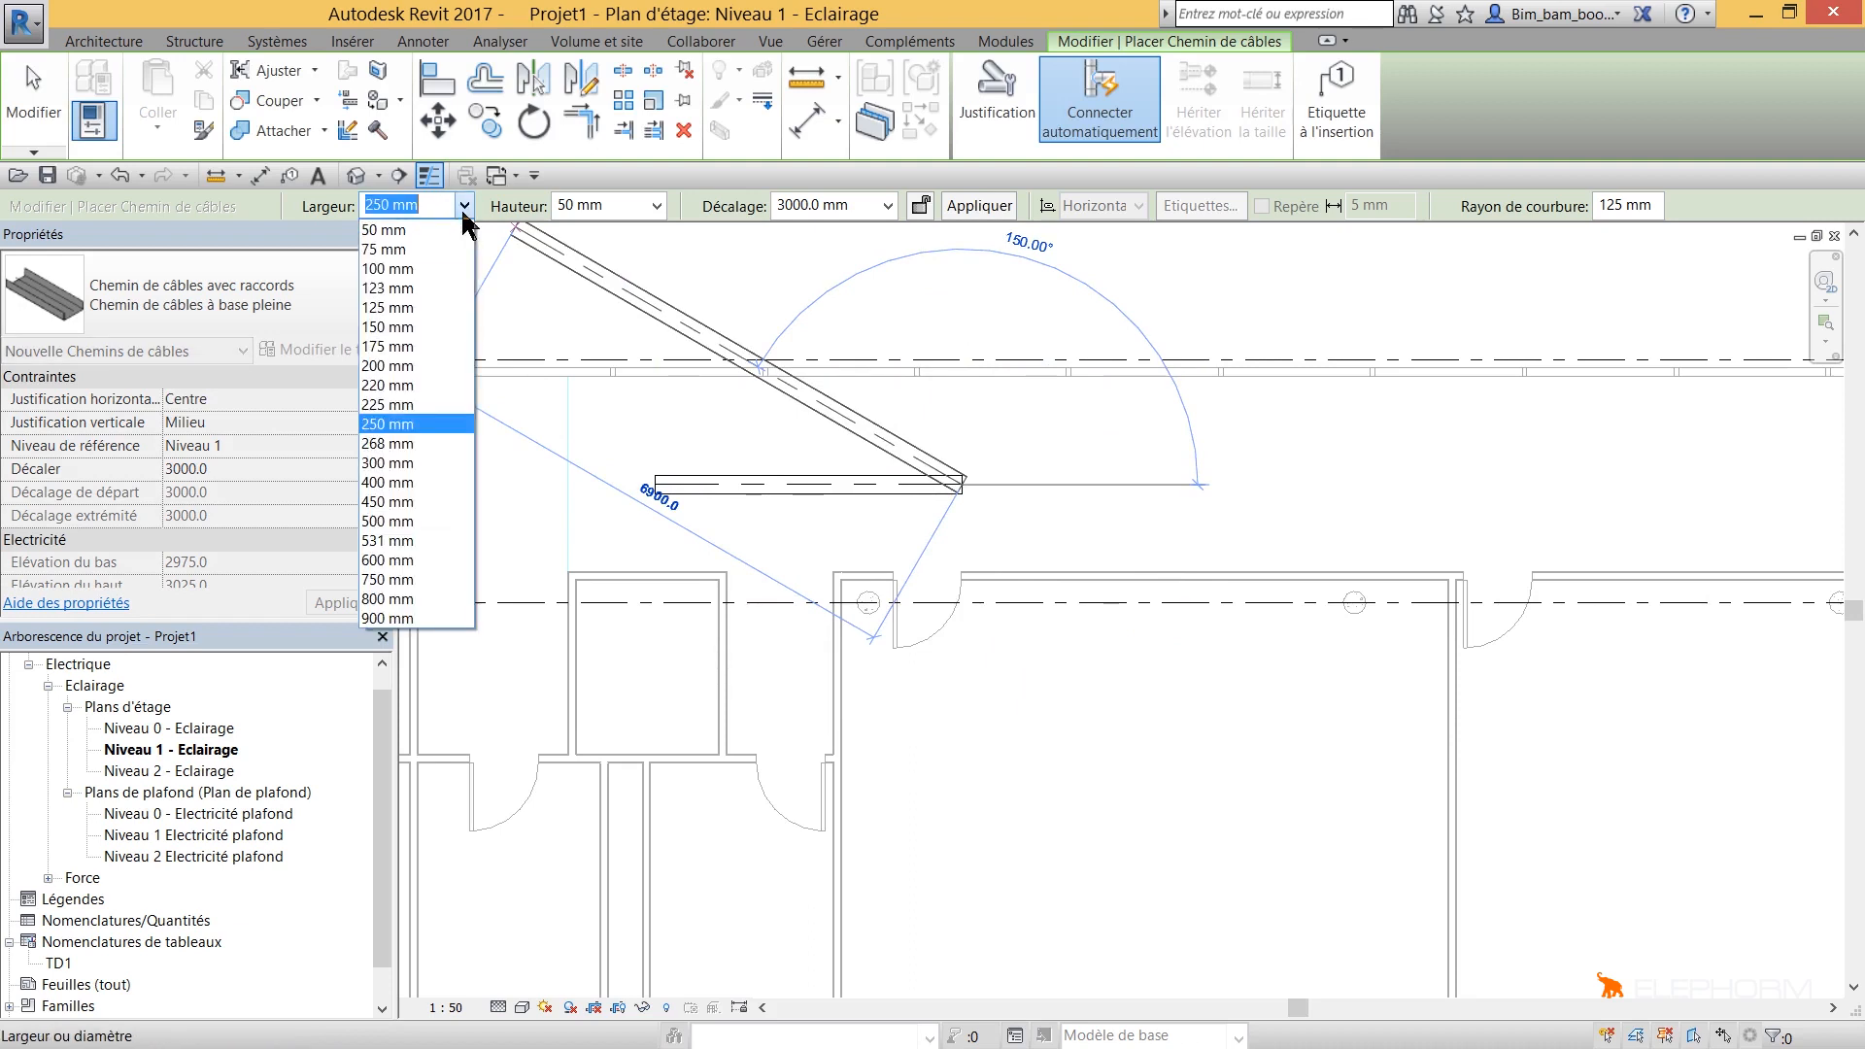
click(399, 376)
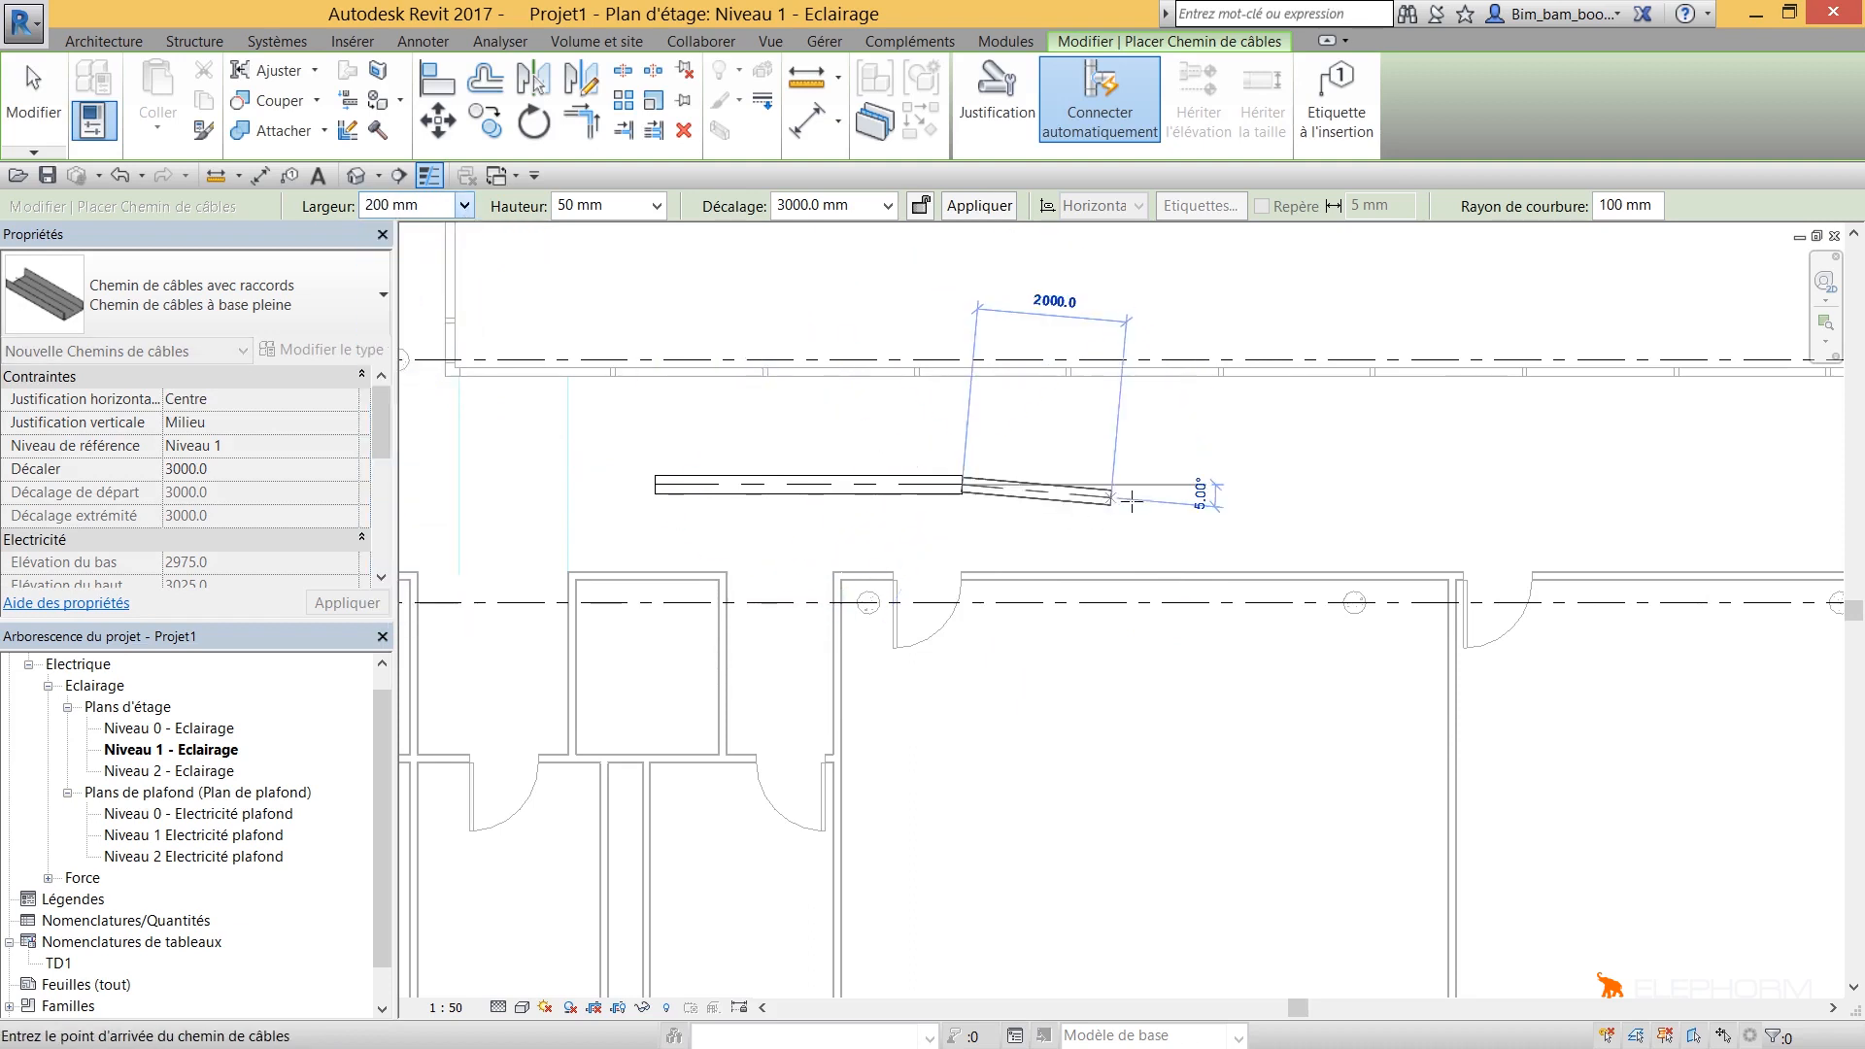
click(1149, 484)
scroll(984, 490, up, 3)
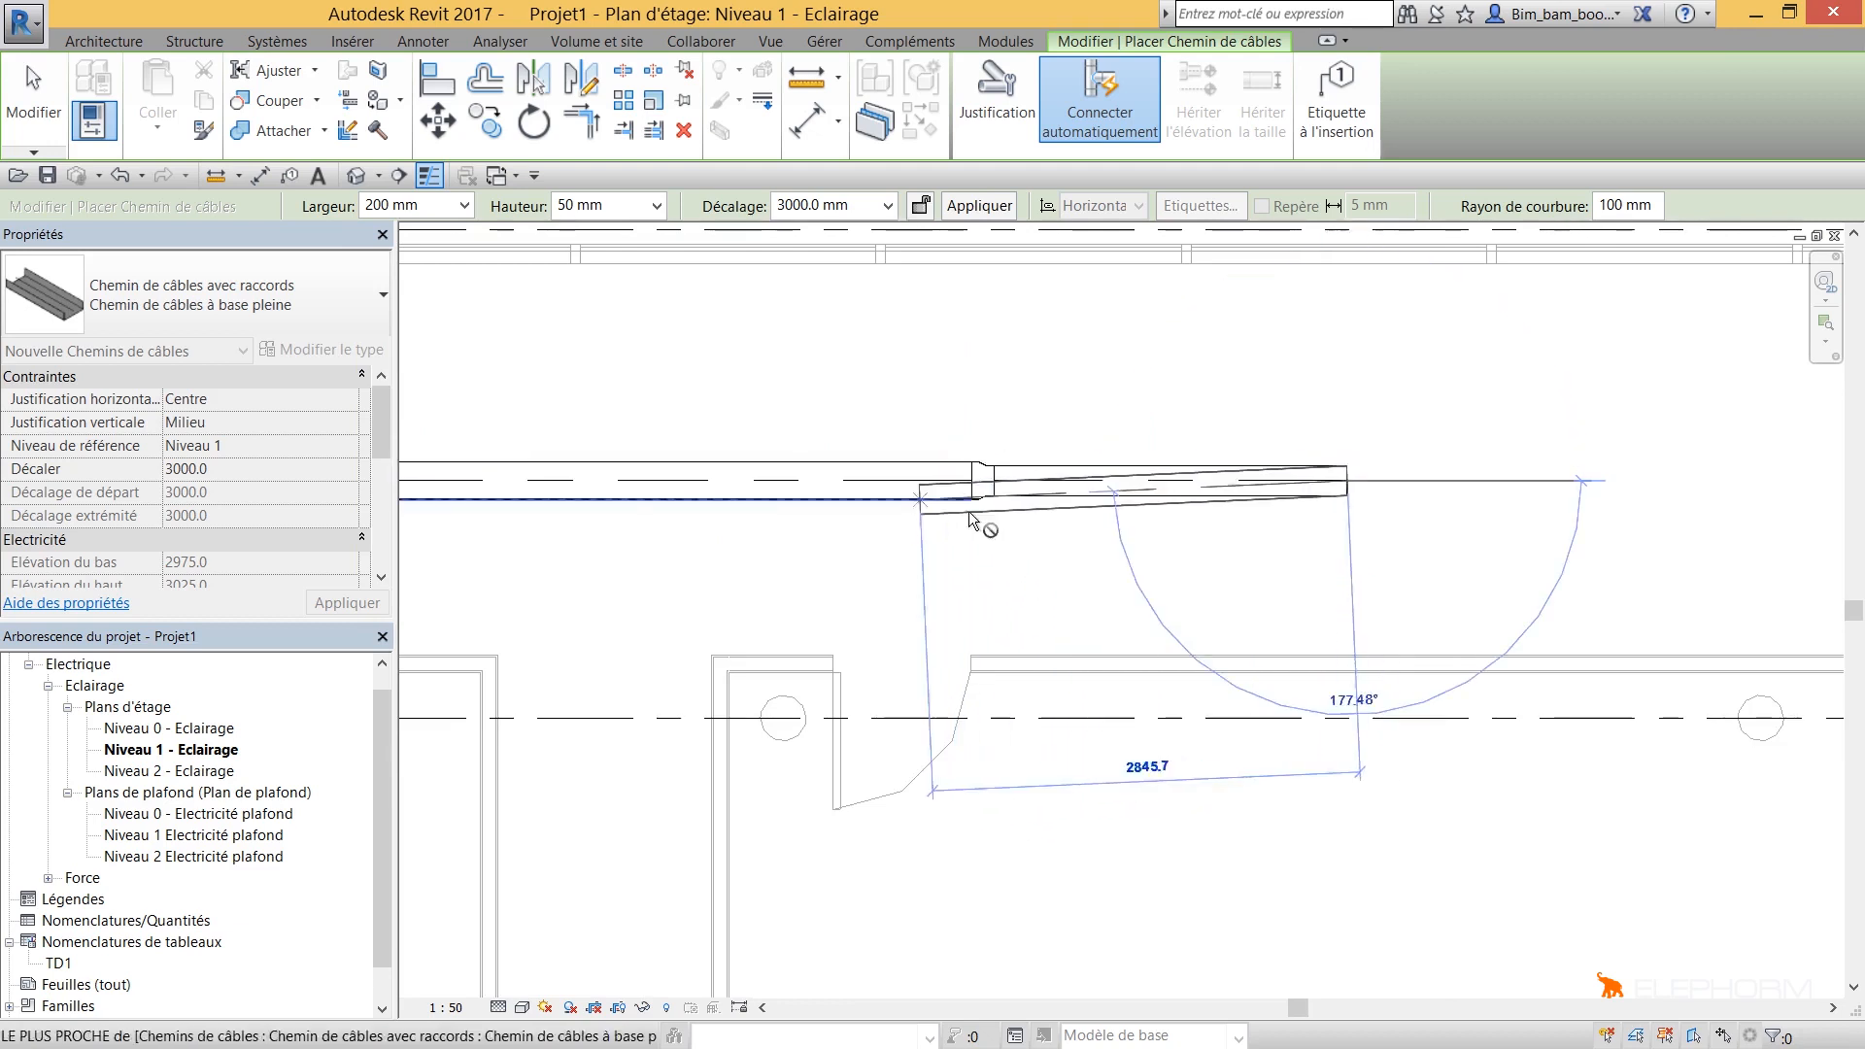
click(1497, 482)
key(Escape)
key(Escape)
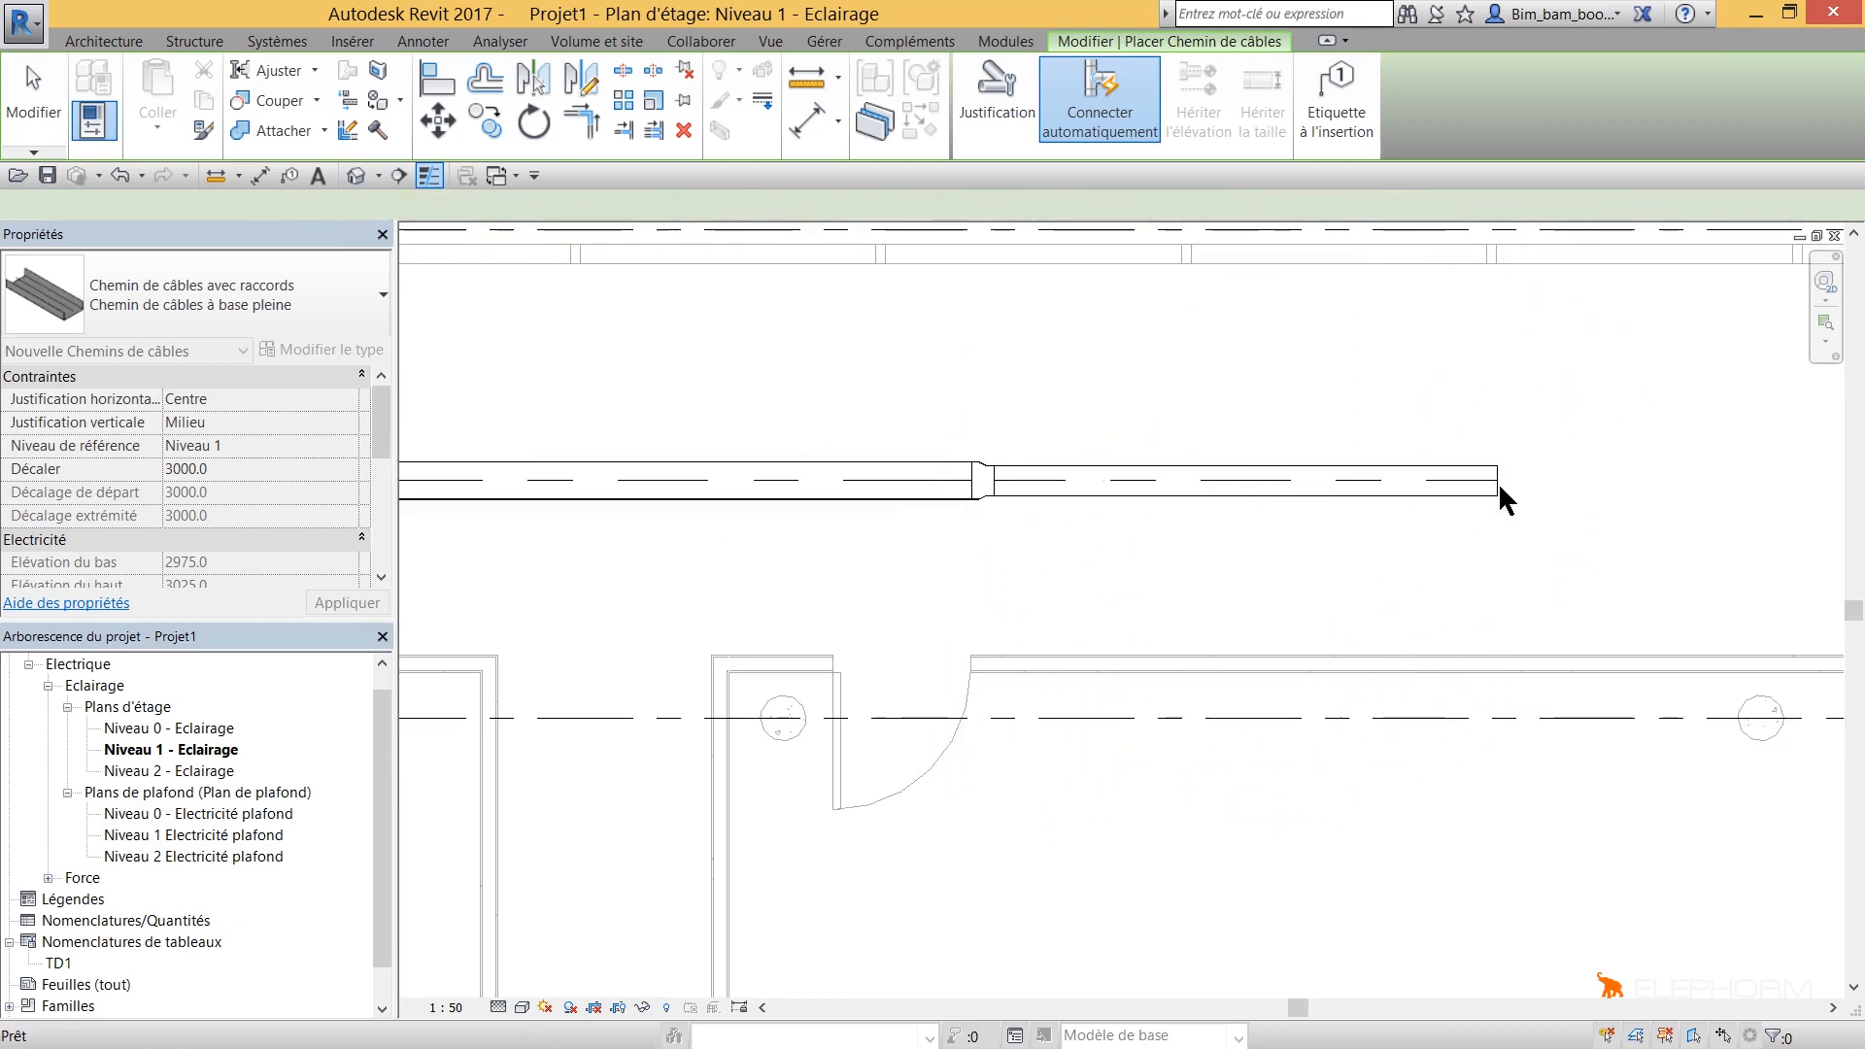
scroll(1497, 485, down, 3)
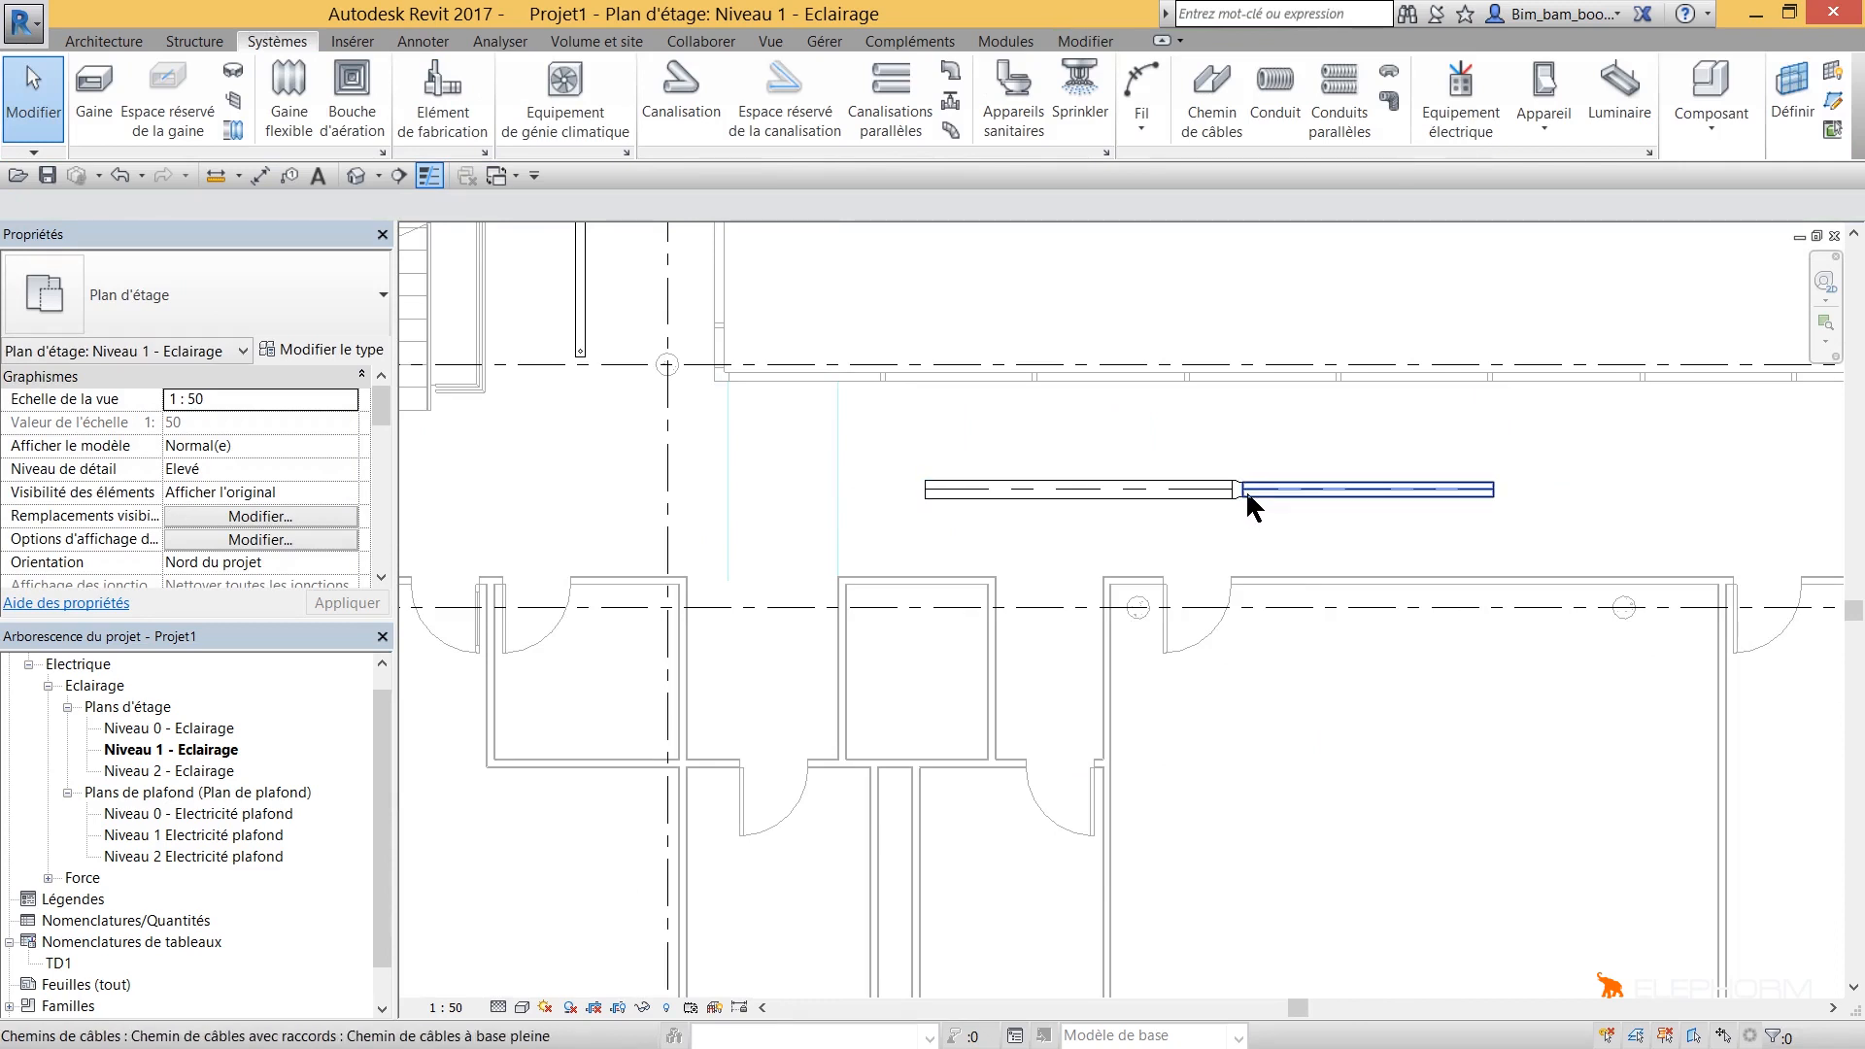
Step: Start another cable tray below the first, set its horizontal justification to Gauche, and abandon the started segment
click(1211, 97)
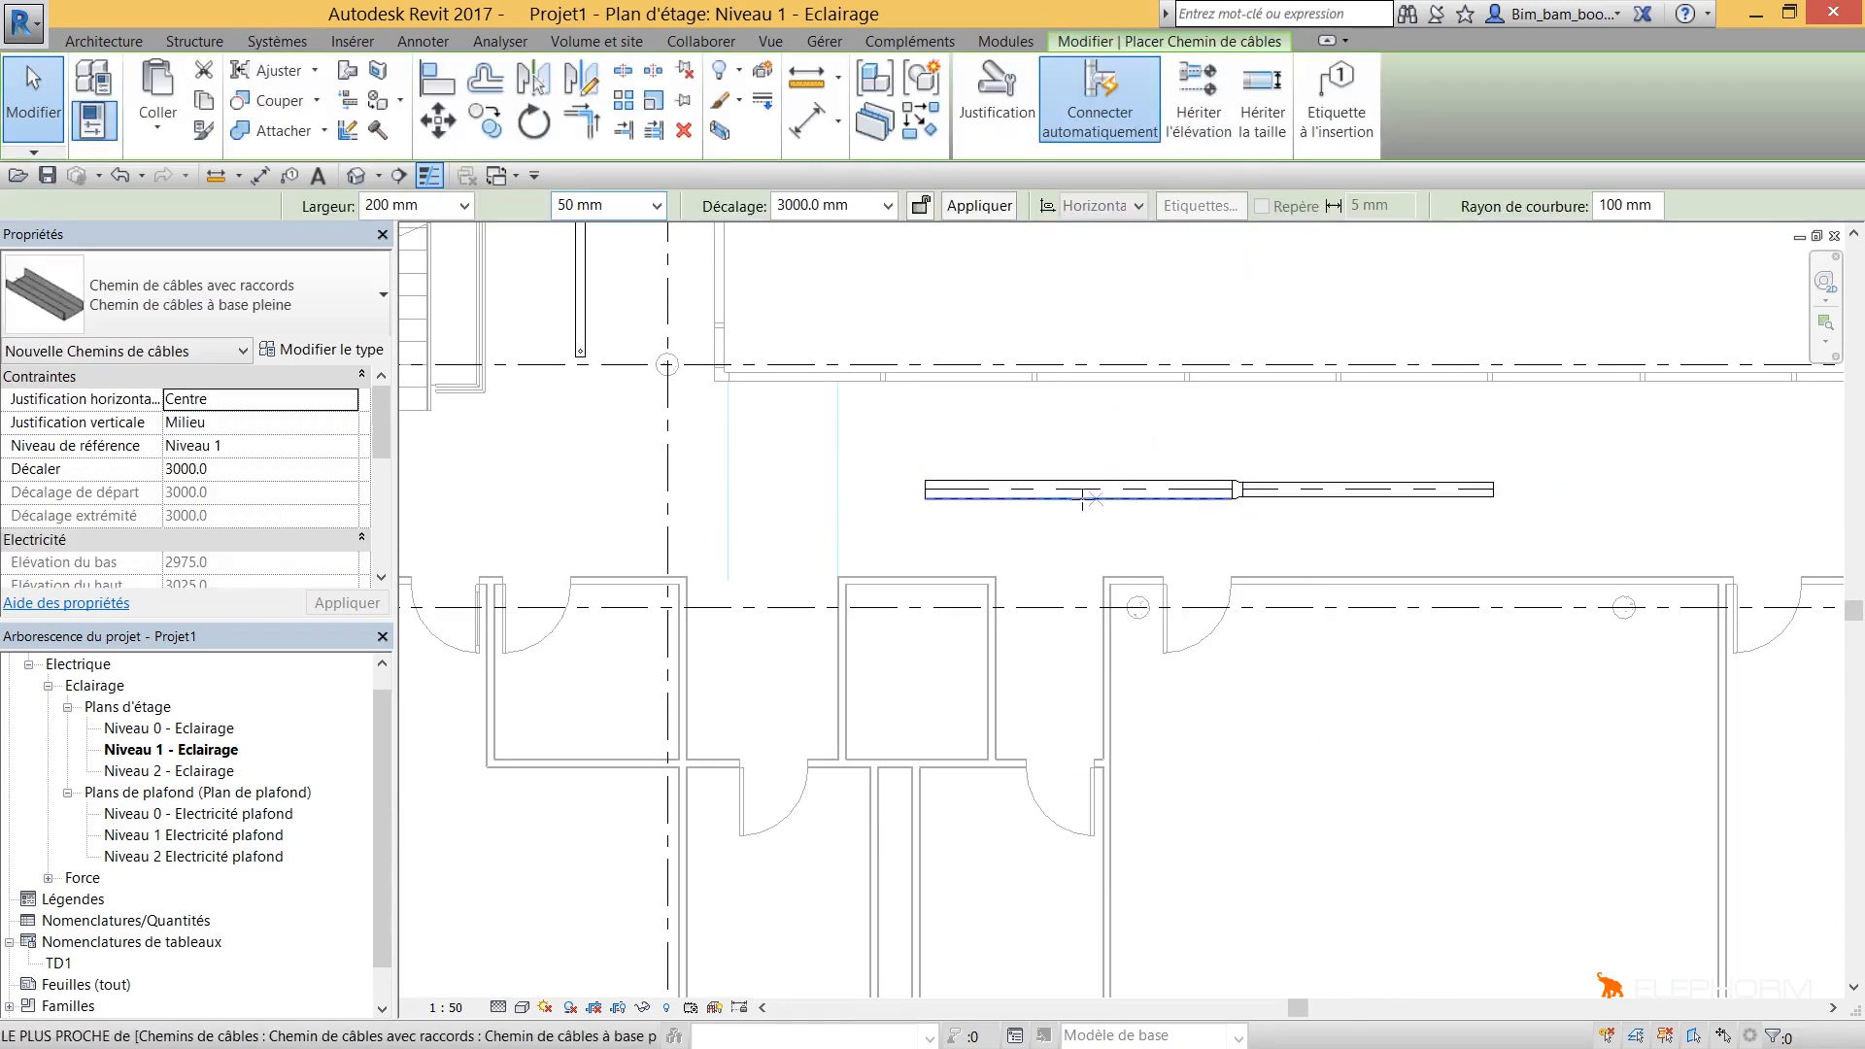
scroll(932, 529, up, 2)
click(915, 530)
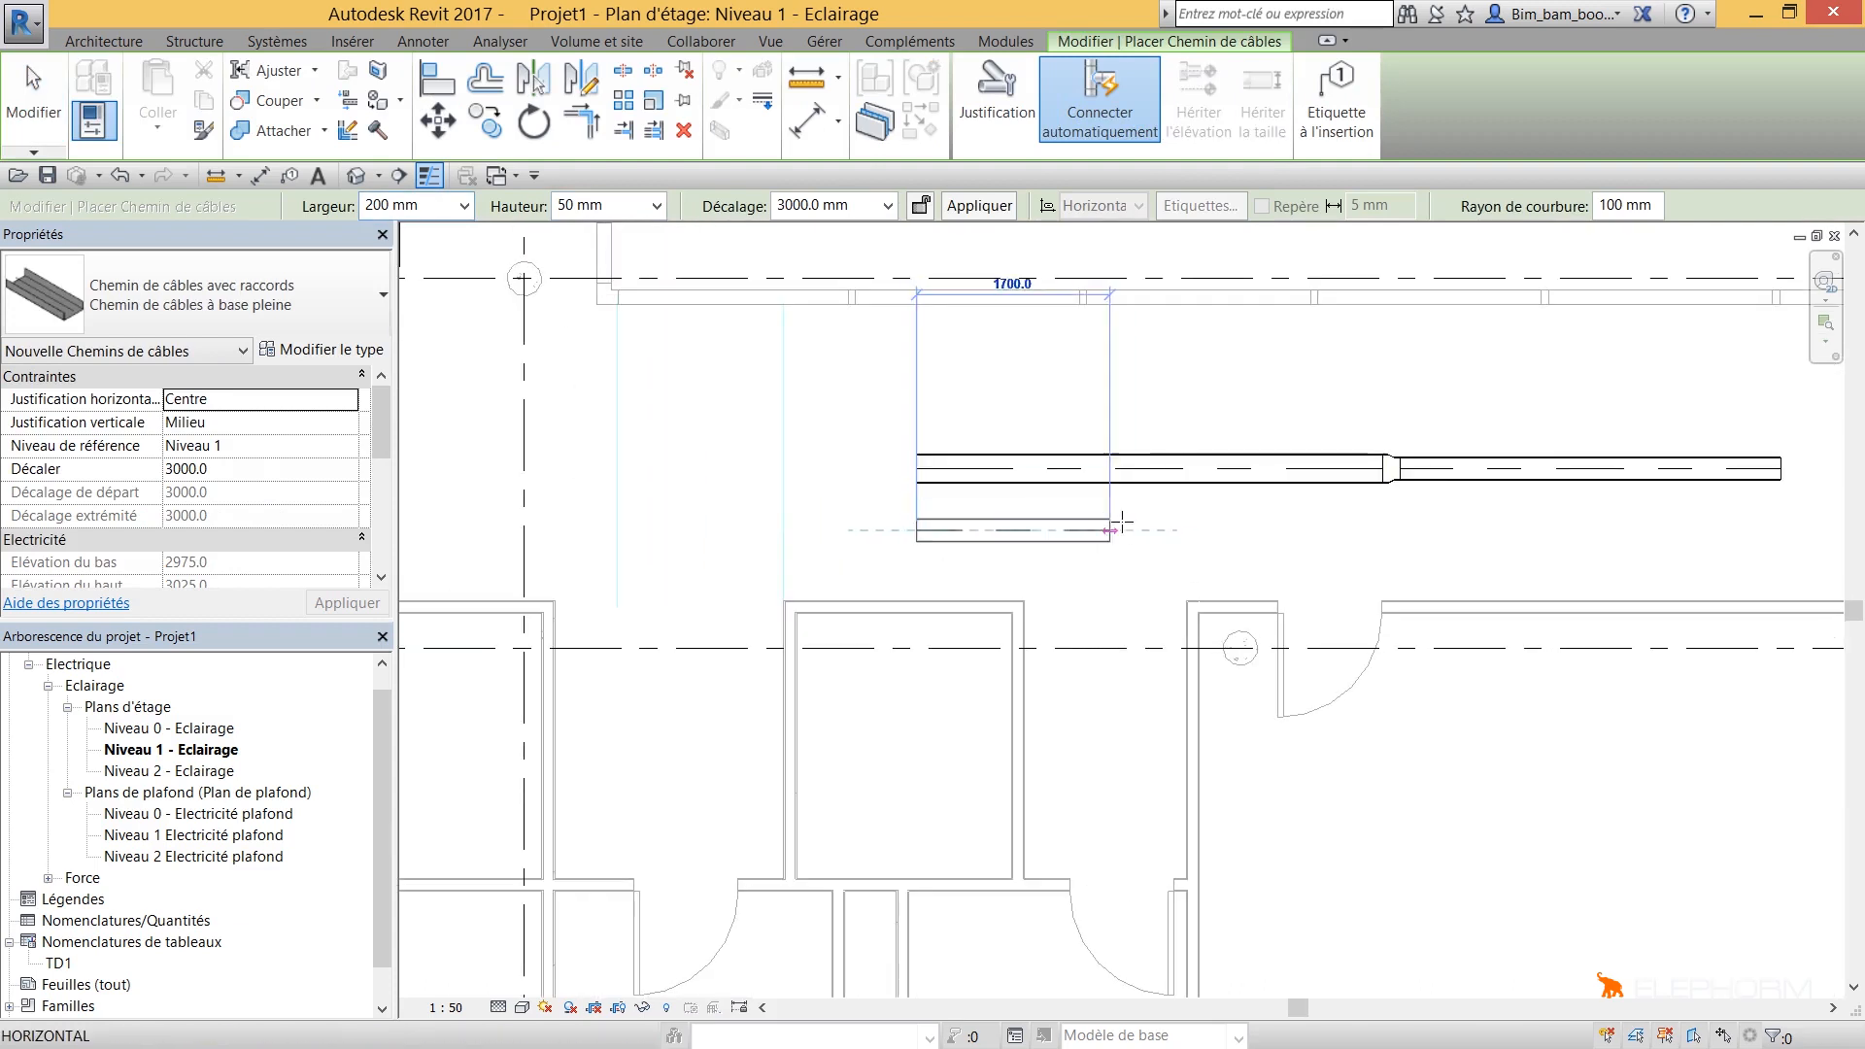
click(1004, 108)
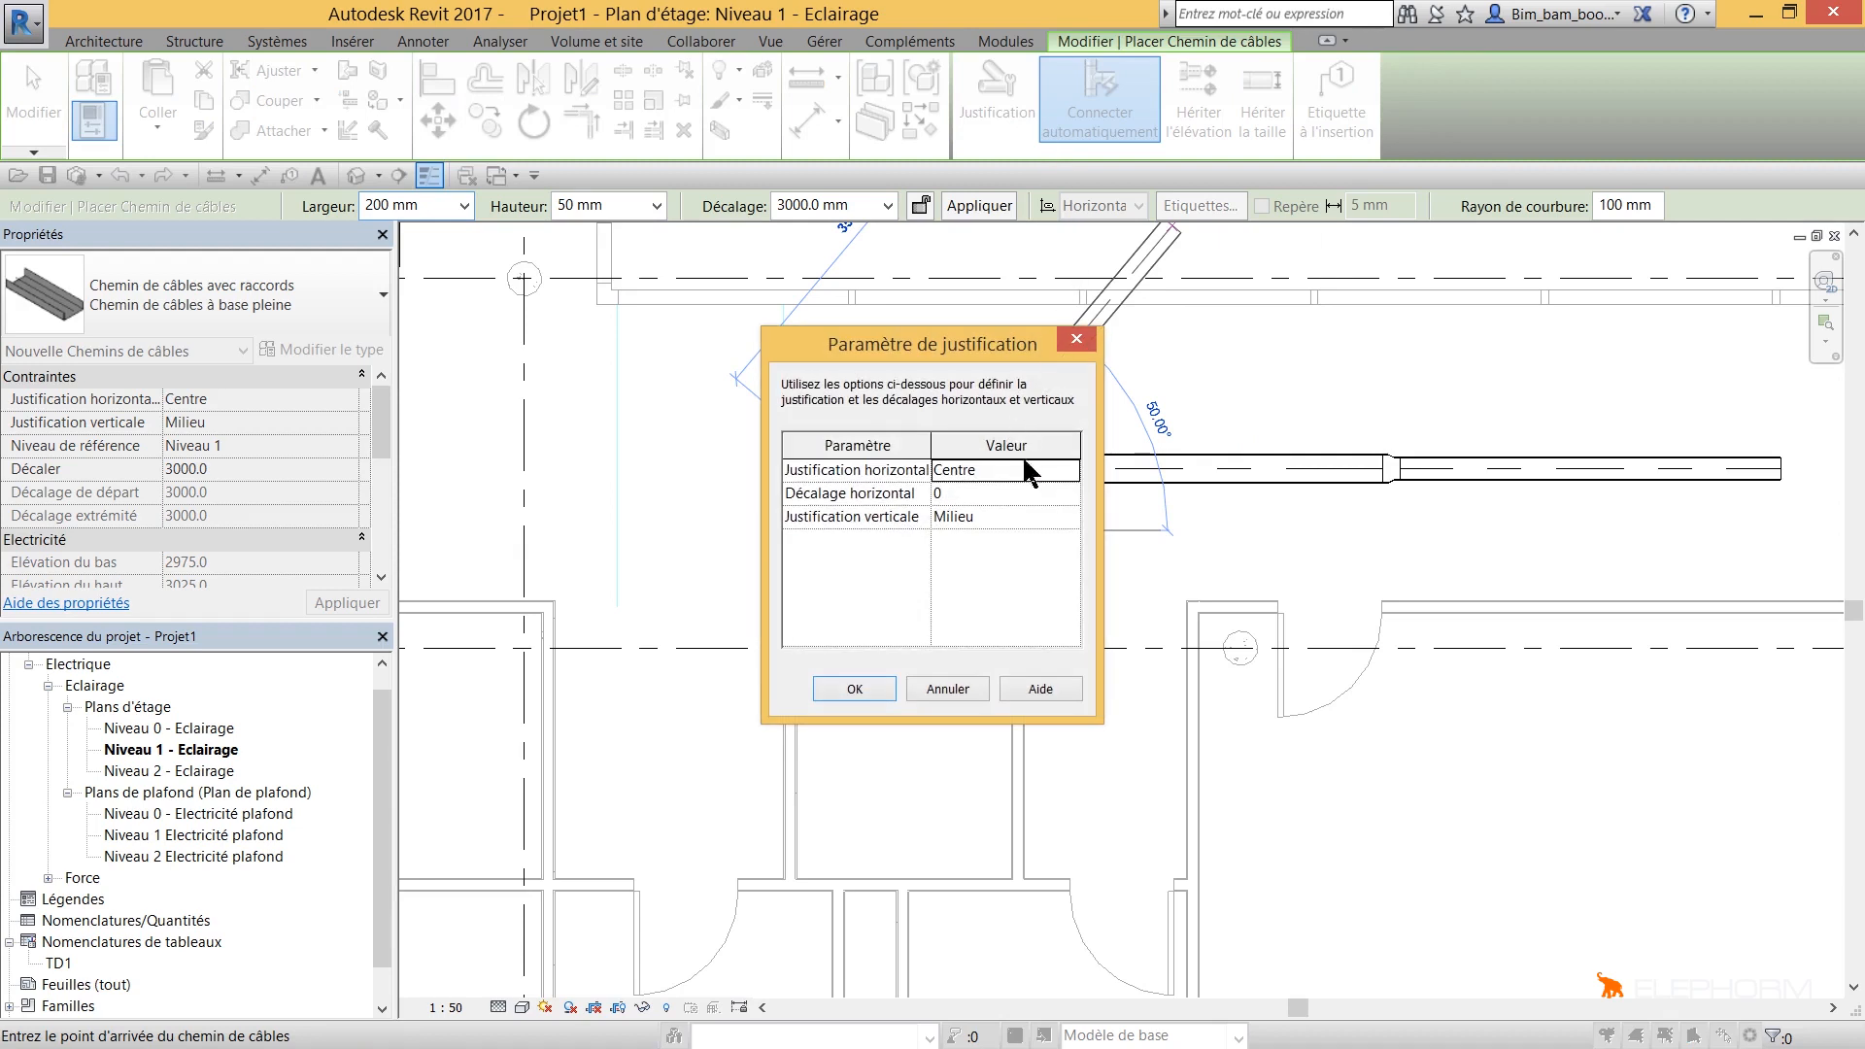
click(1072, 470)
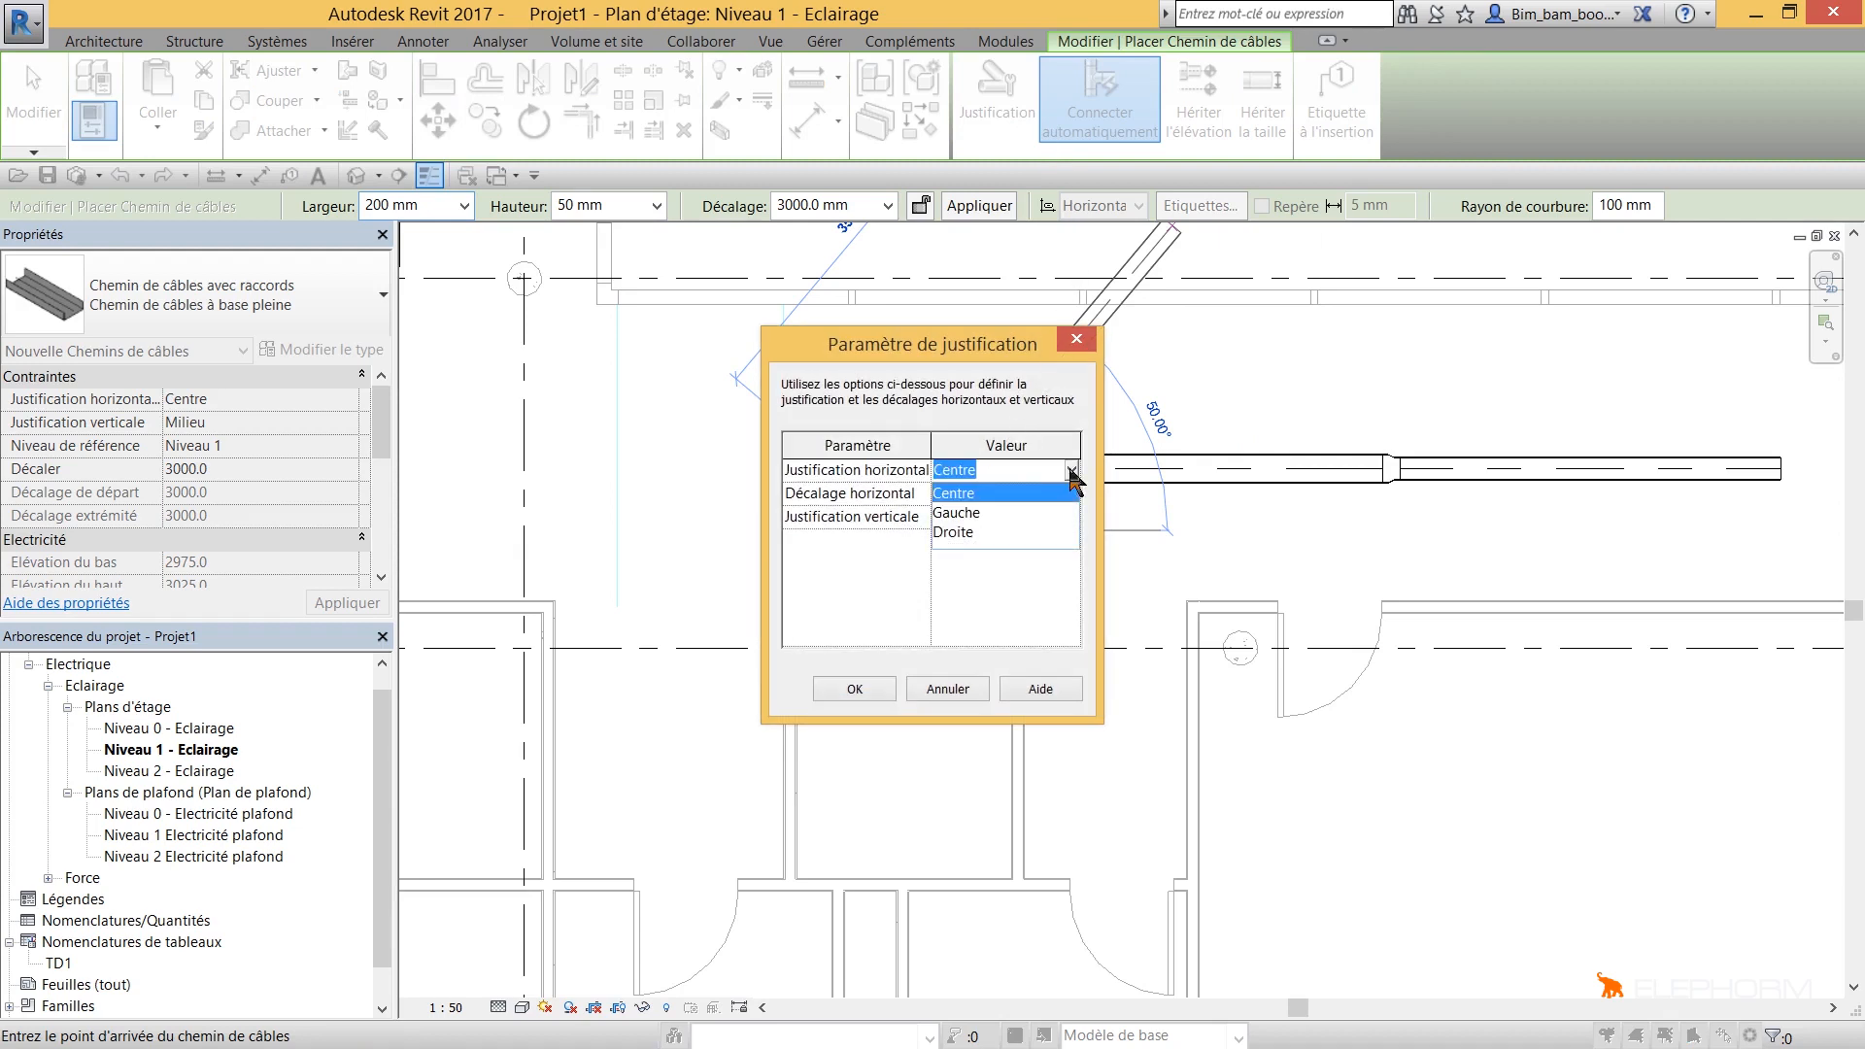
click(995, 514)
click(855, 689)
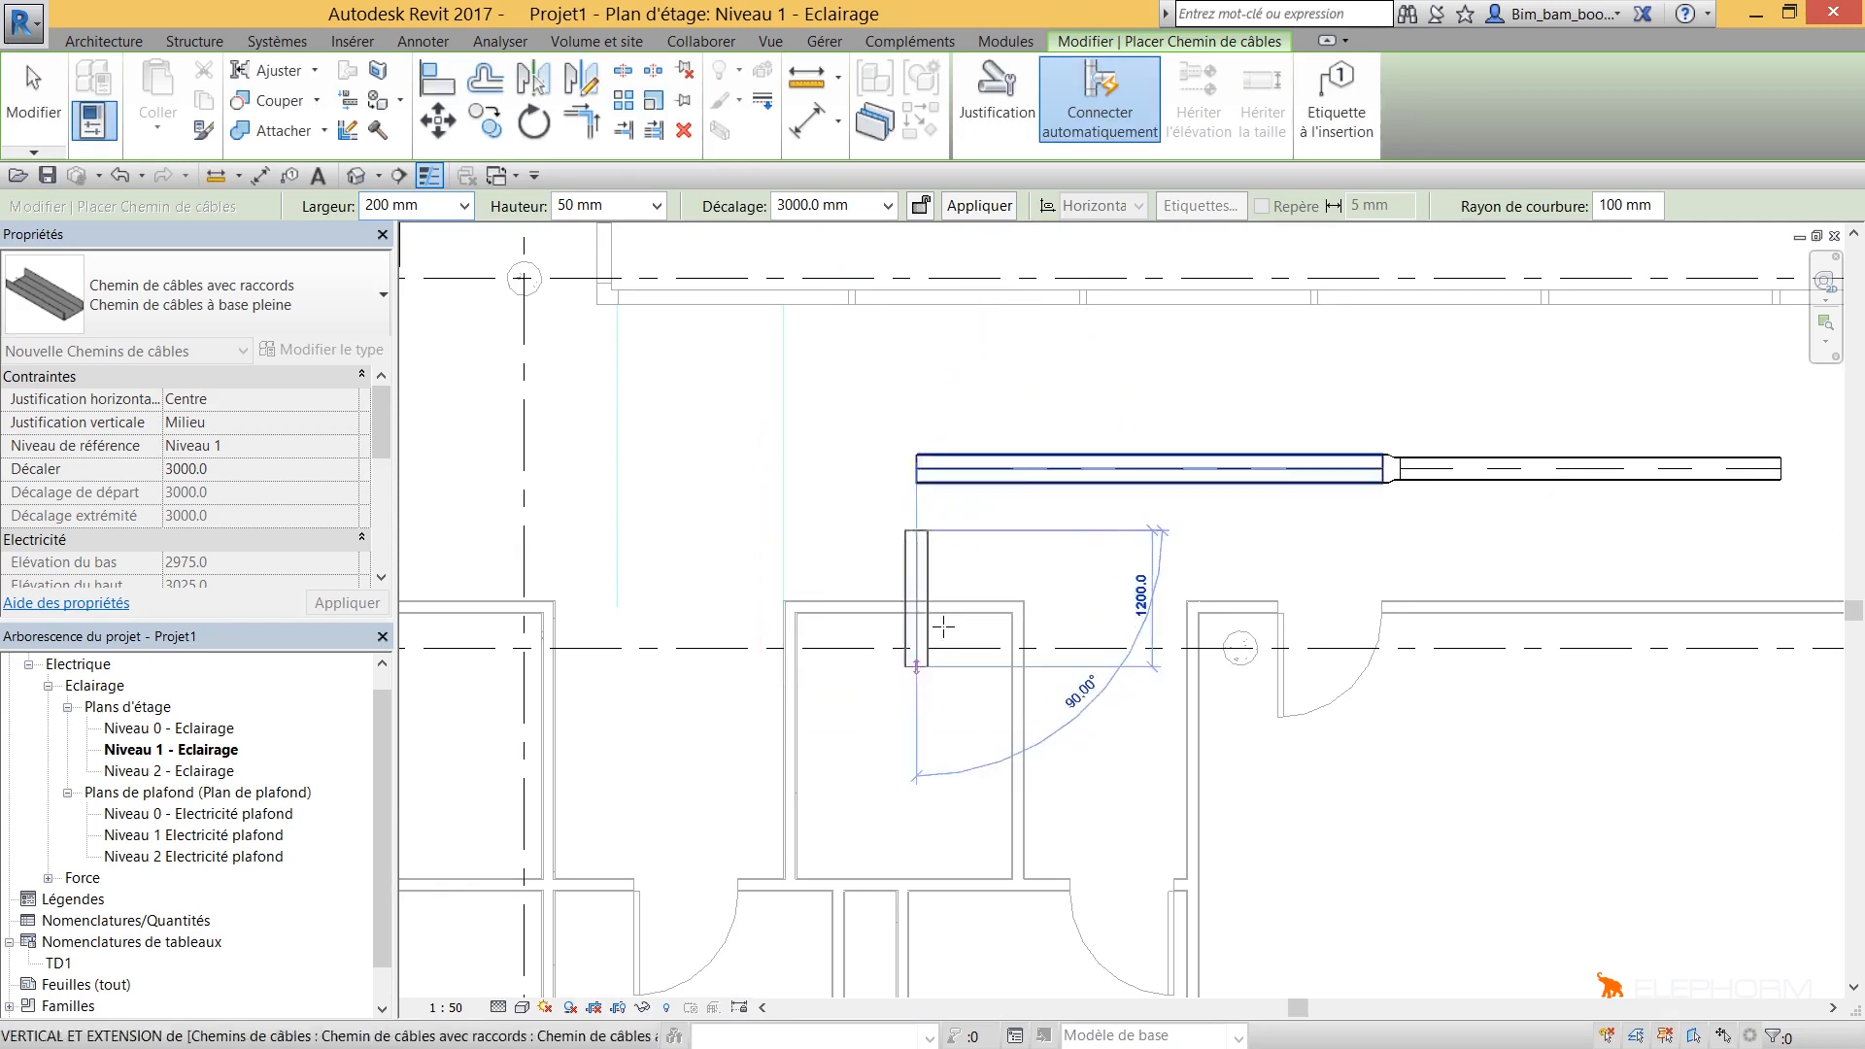
key(Escape)
key(Escape)
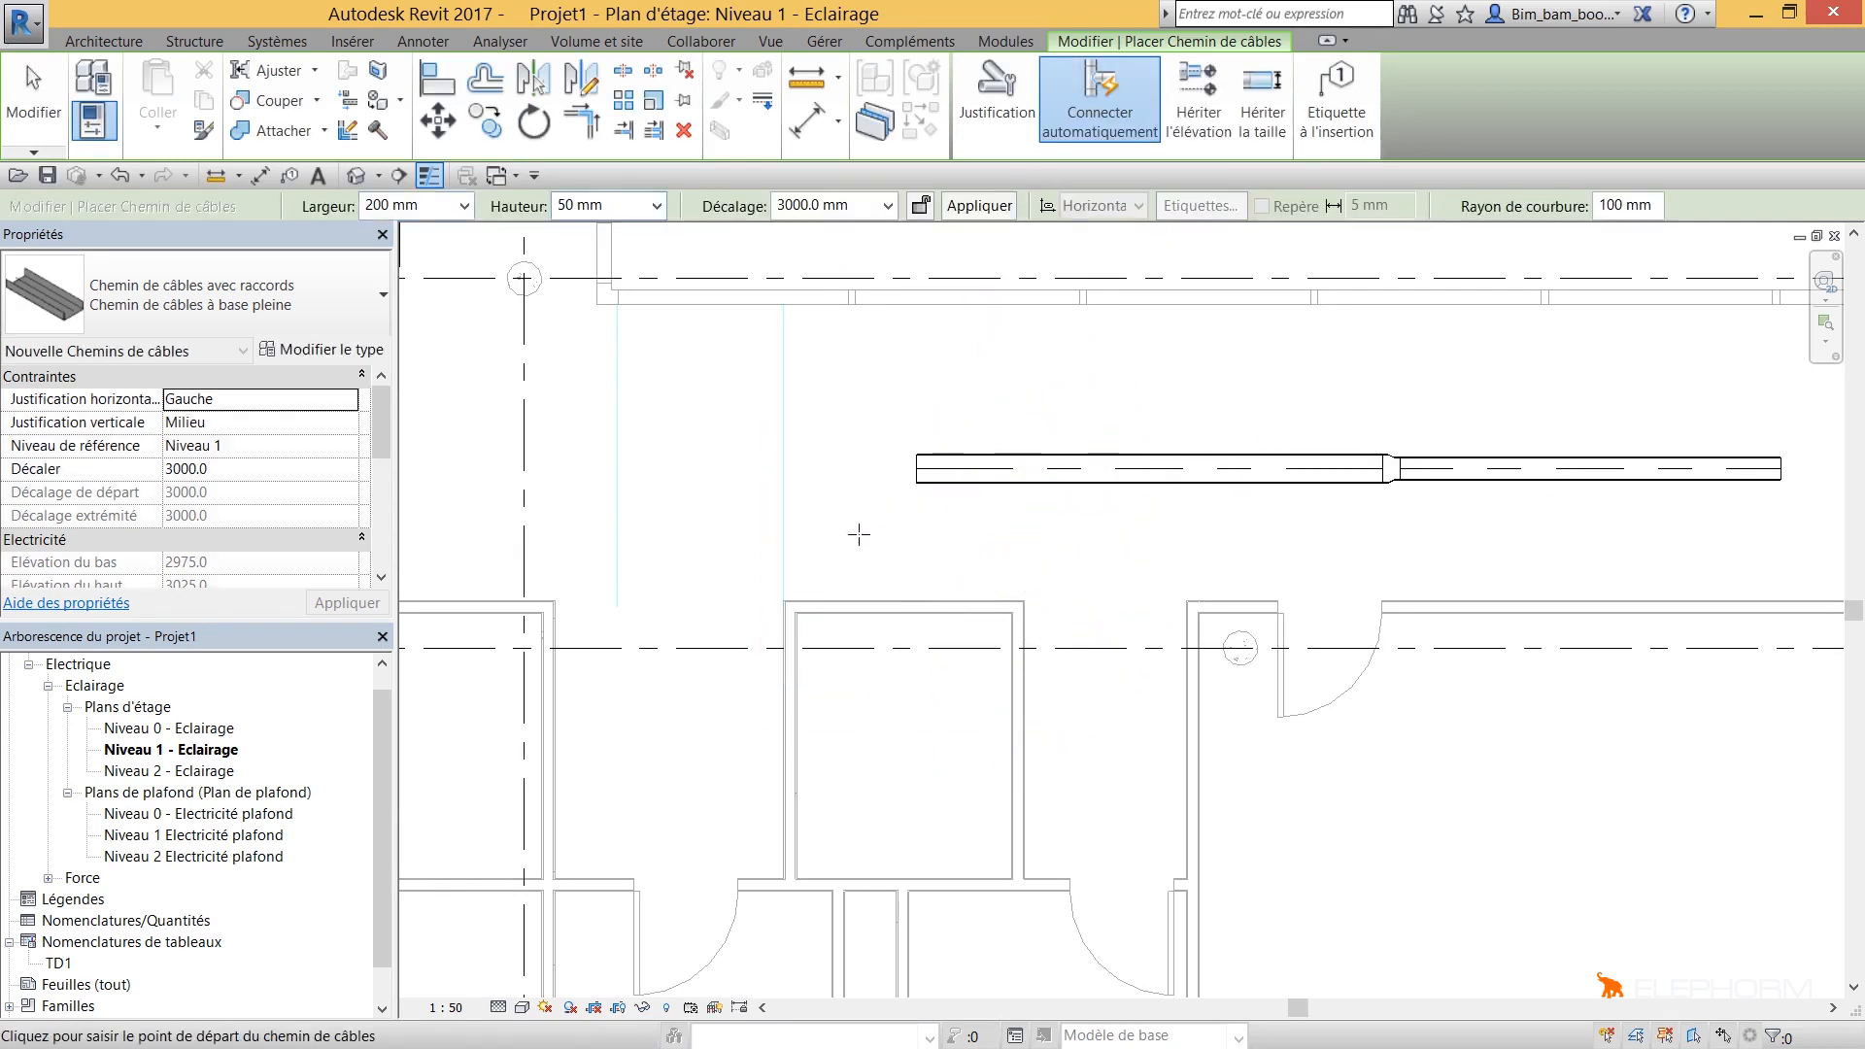
Step: Draw a horizontal 200 mm wide cable tray about 4200 mm long below the first run, aligned with its left end
click(917, 534)
scroll(995, 534, up, 5)
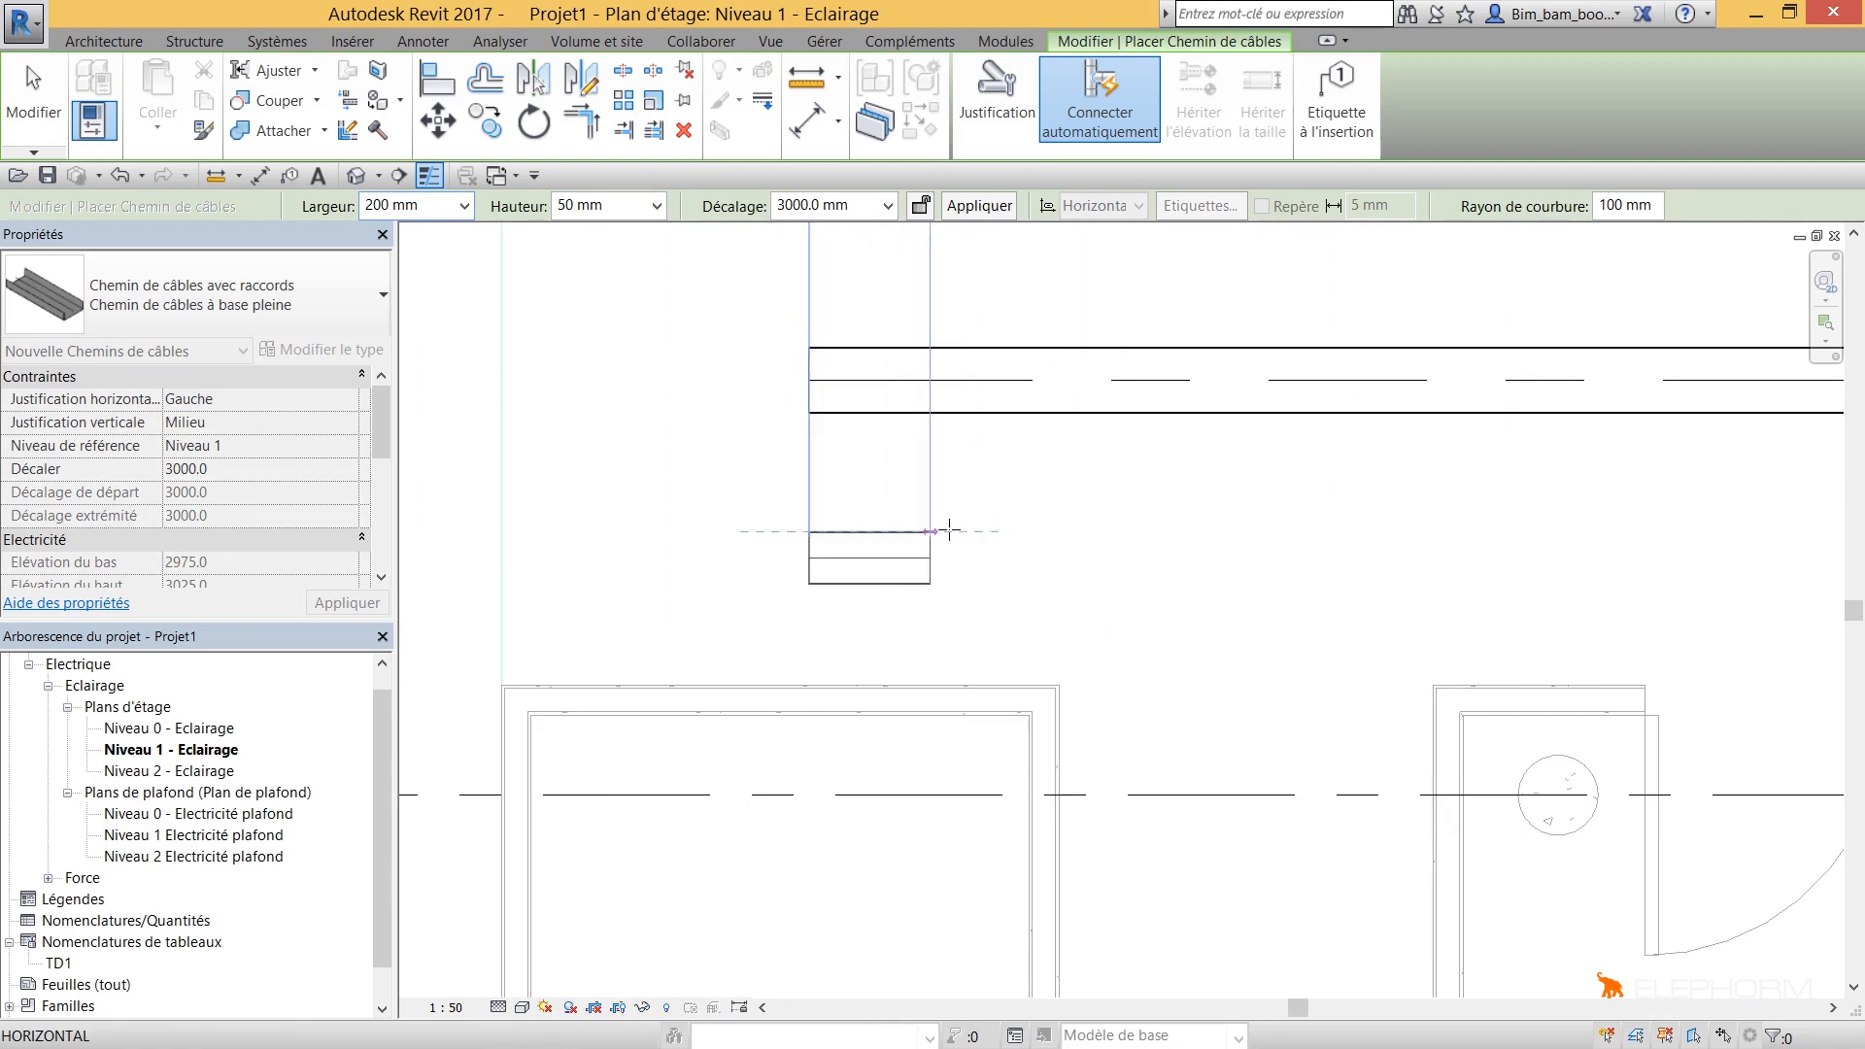
scroll(1167, 531, down, 2)
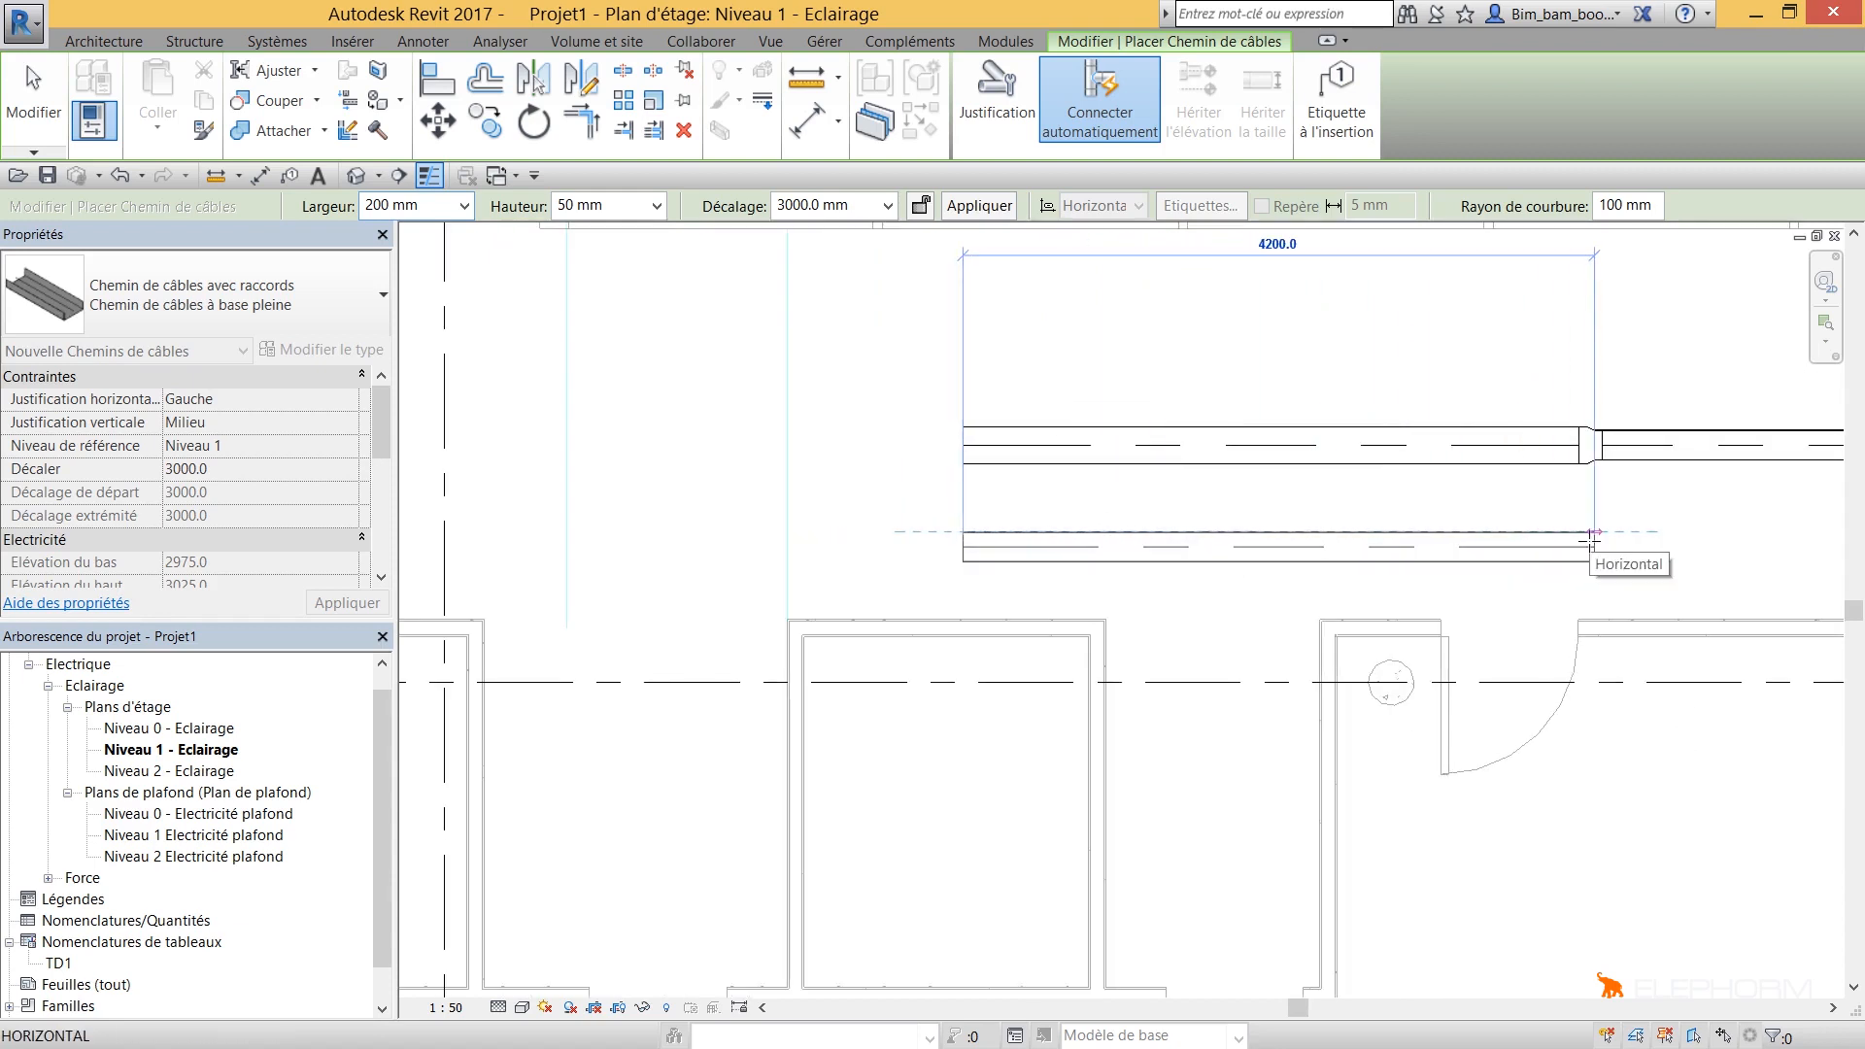
click(1580, 533)
middle_drag(1601, 550, 1357, 545)
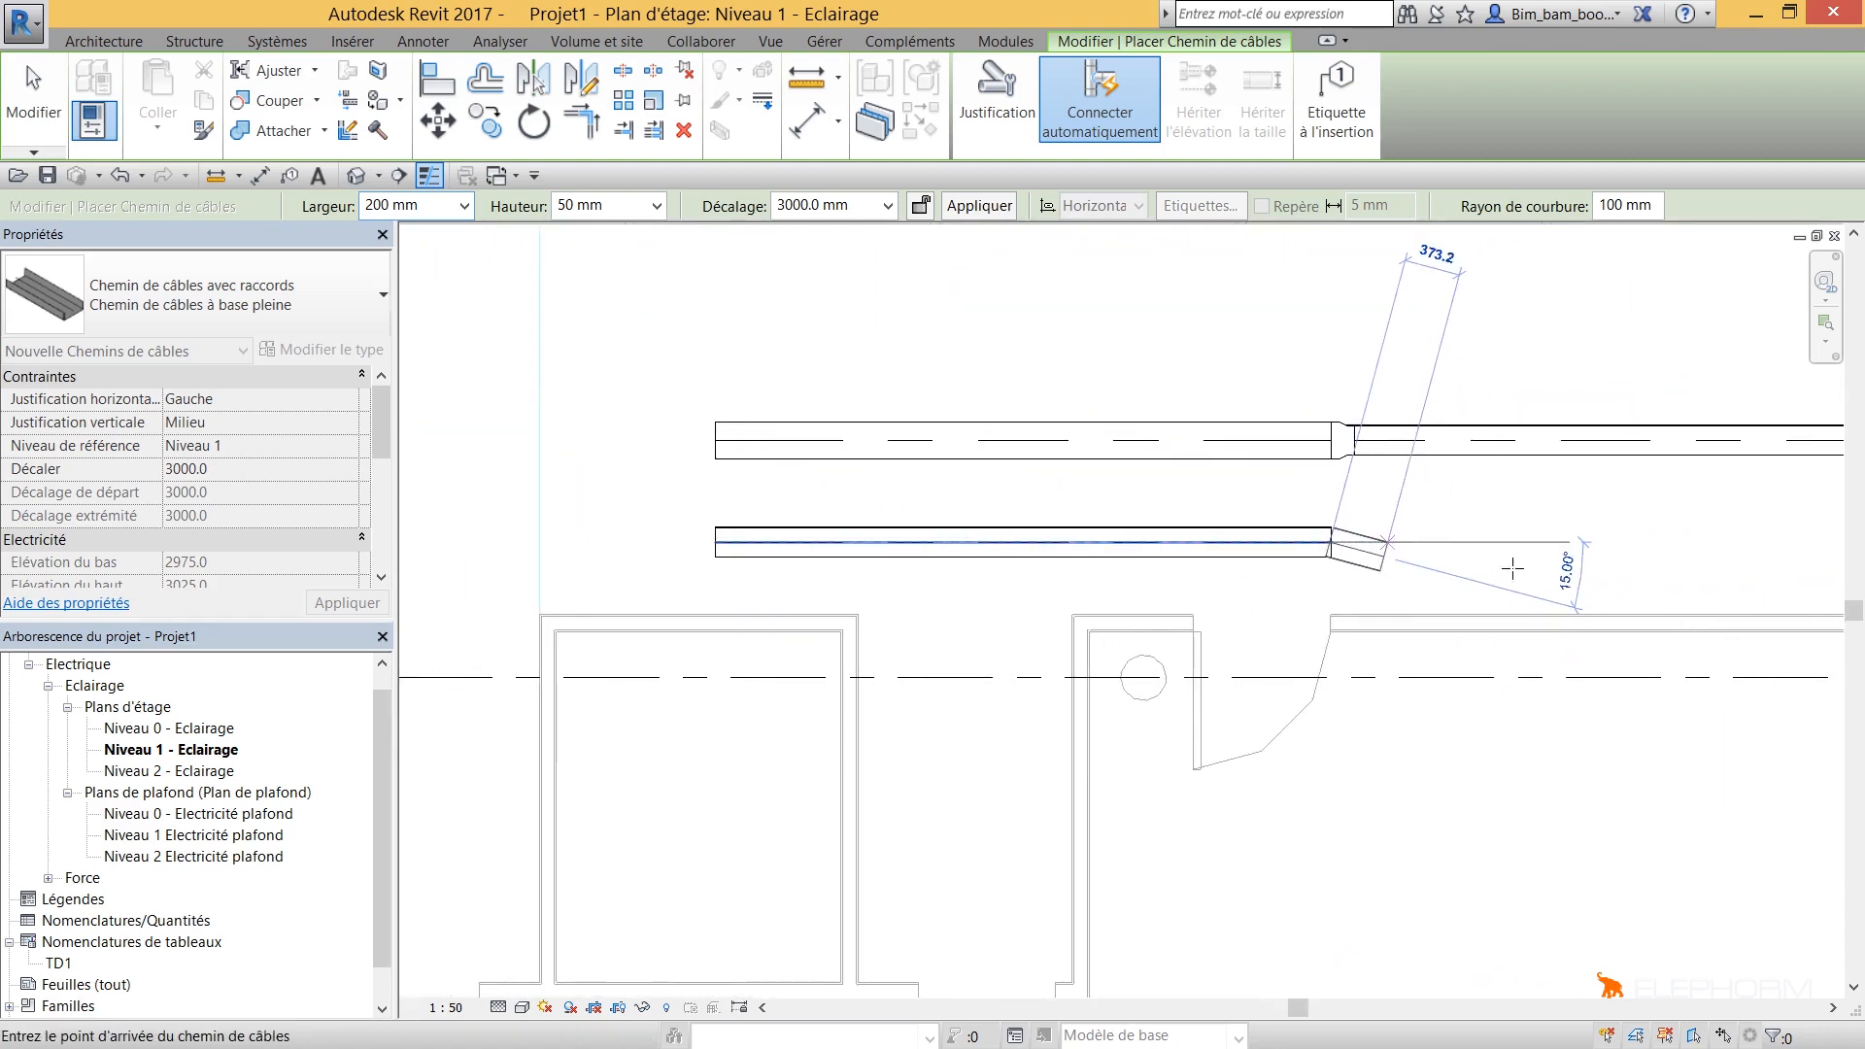
Step: Continue the lower tray in line with a 150 mm wide section about 3500 mm long, ending level with the upper run
click(465, 206)
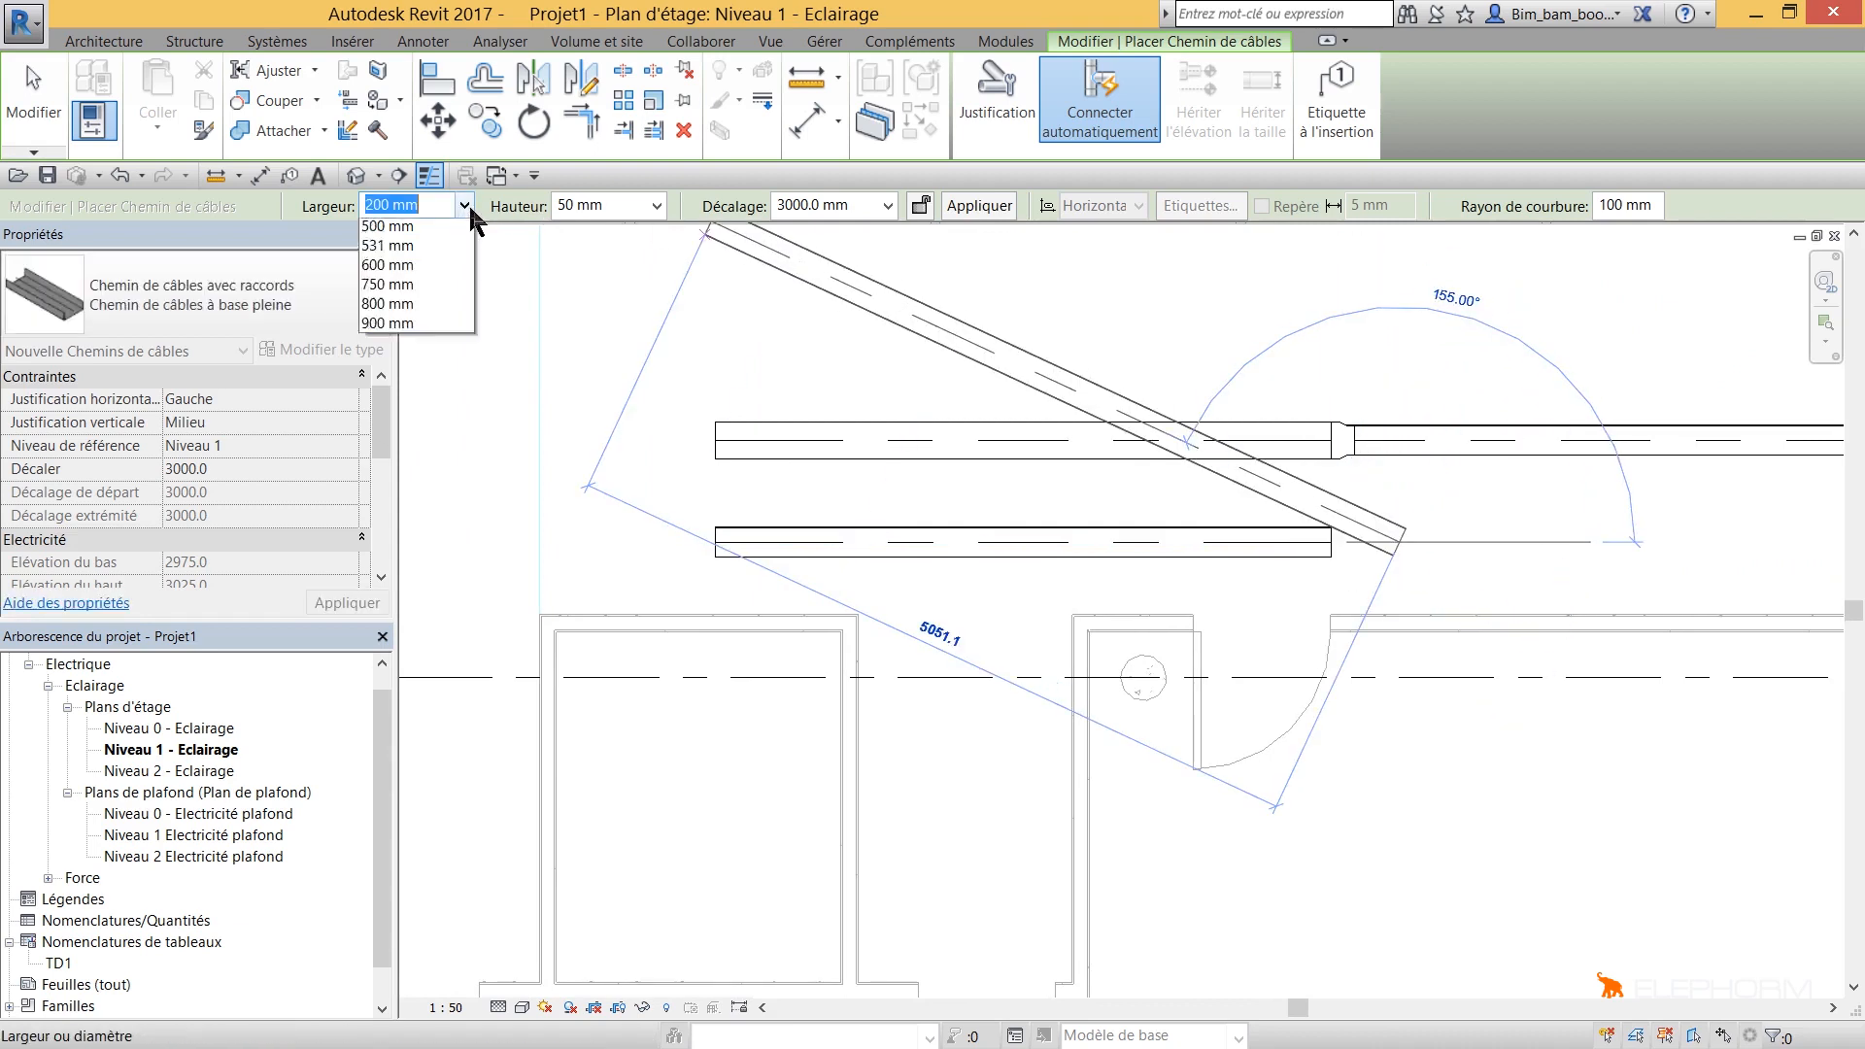
click(429, 330)
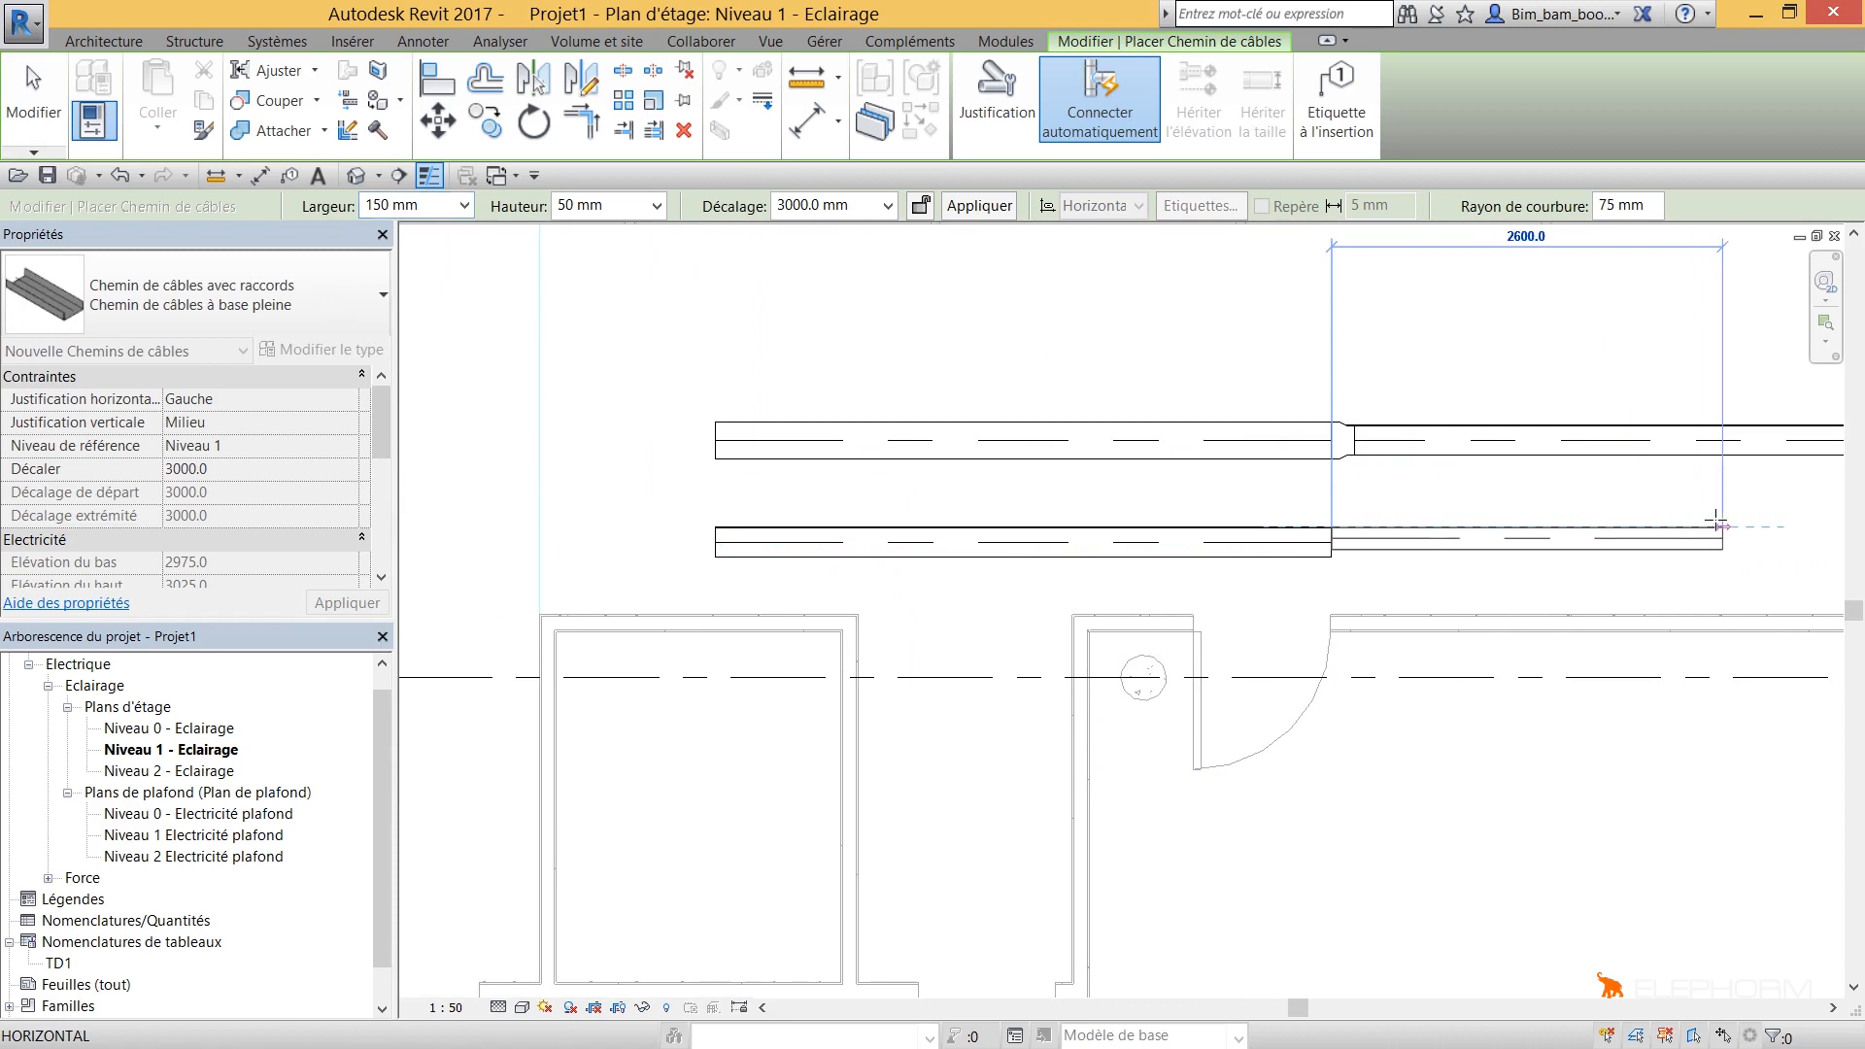
middle_drag(1719, 522, 1484, 529)
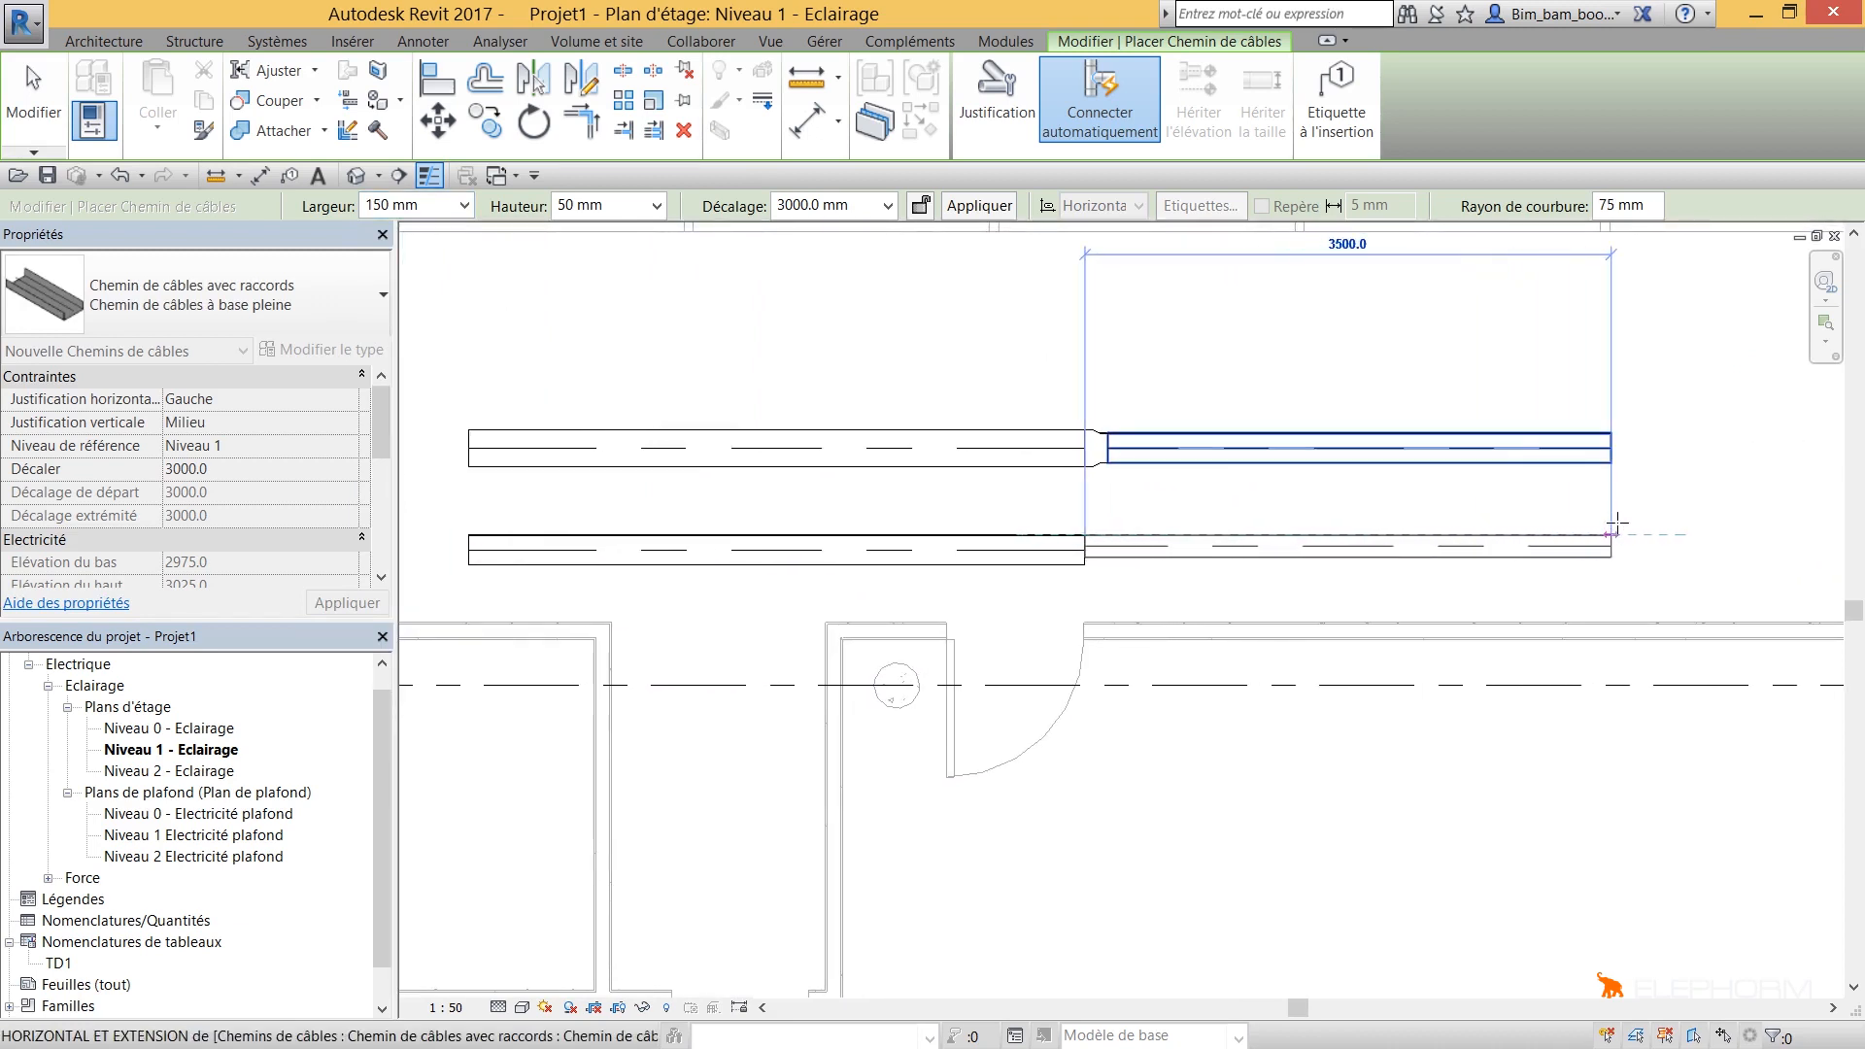
click(1613, 531)
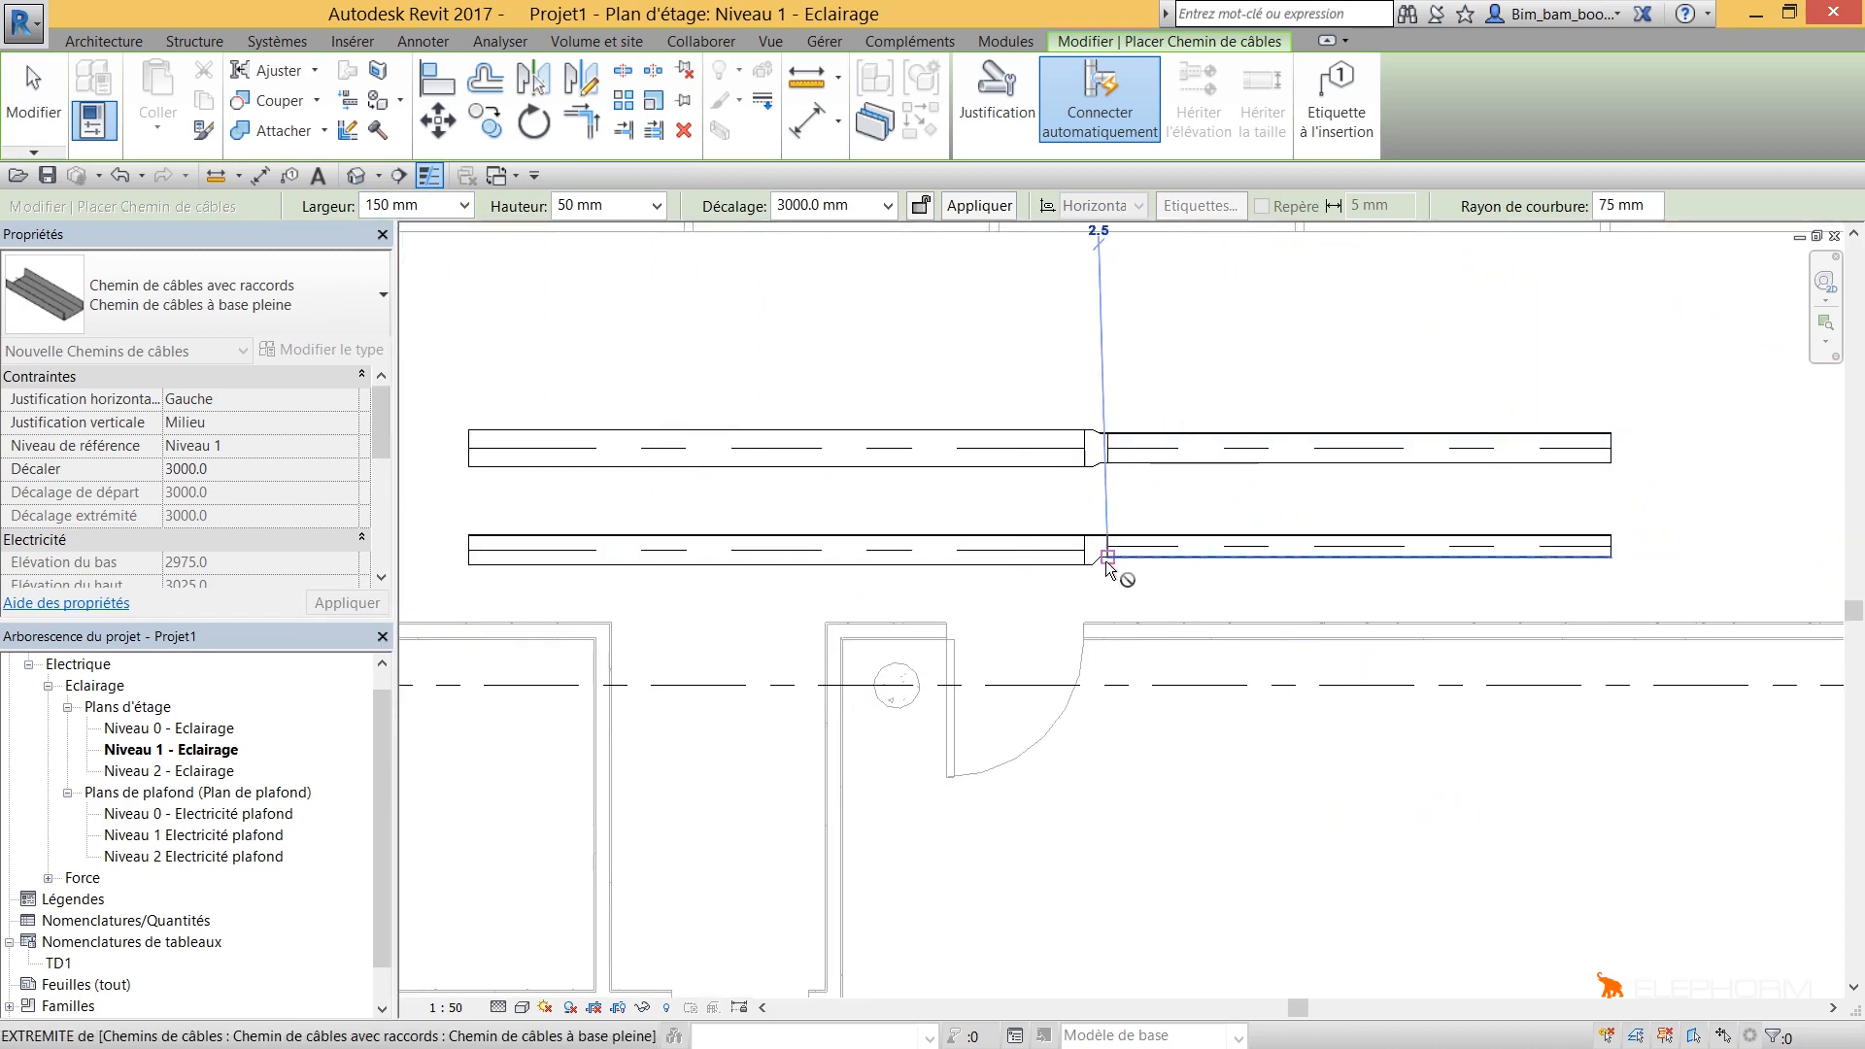
scroll(1112, 565, up, 5)
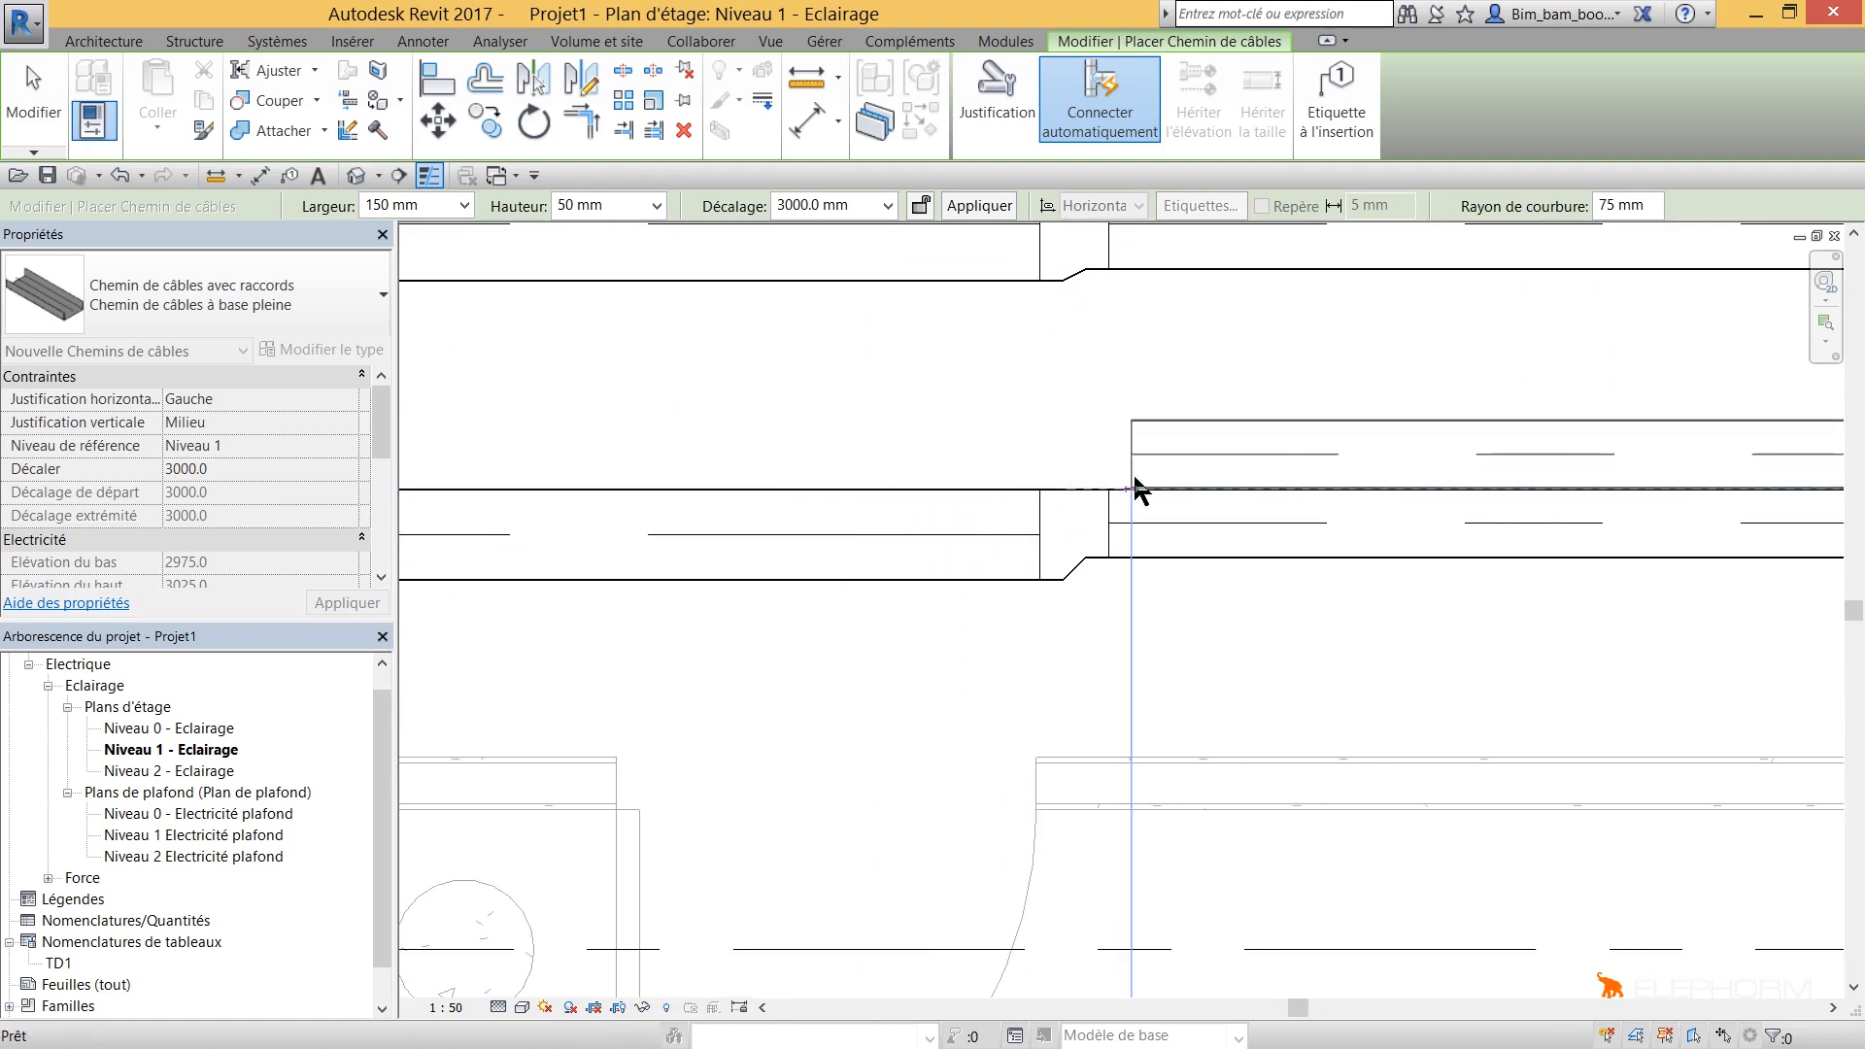
click(1135, 490)
key(Escape)
key(Escape)
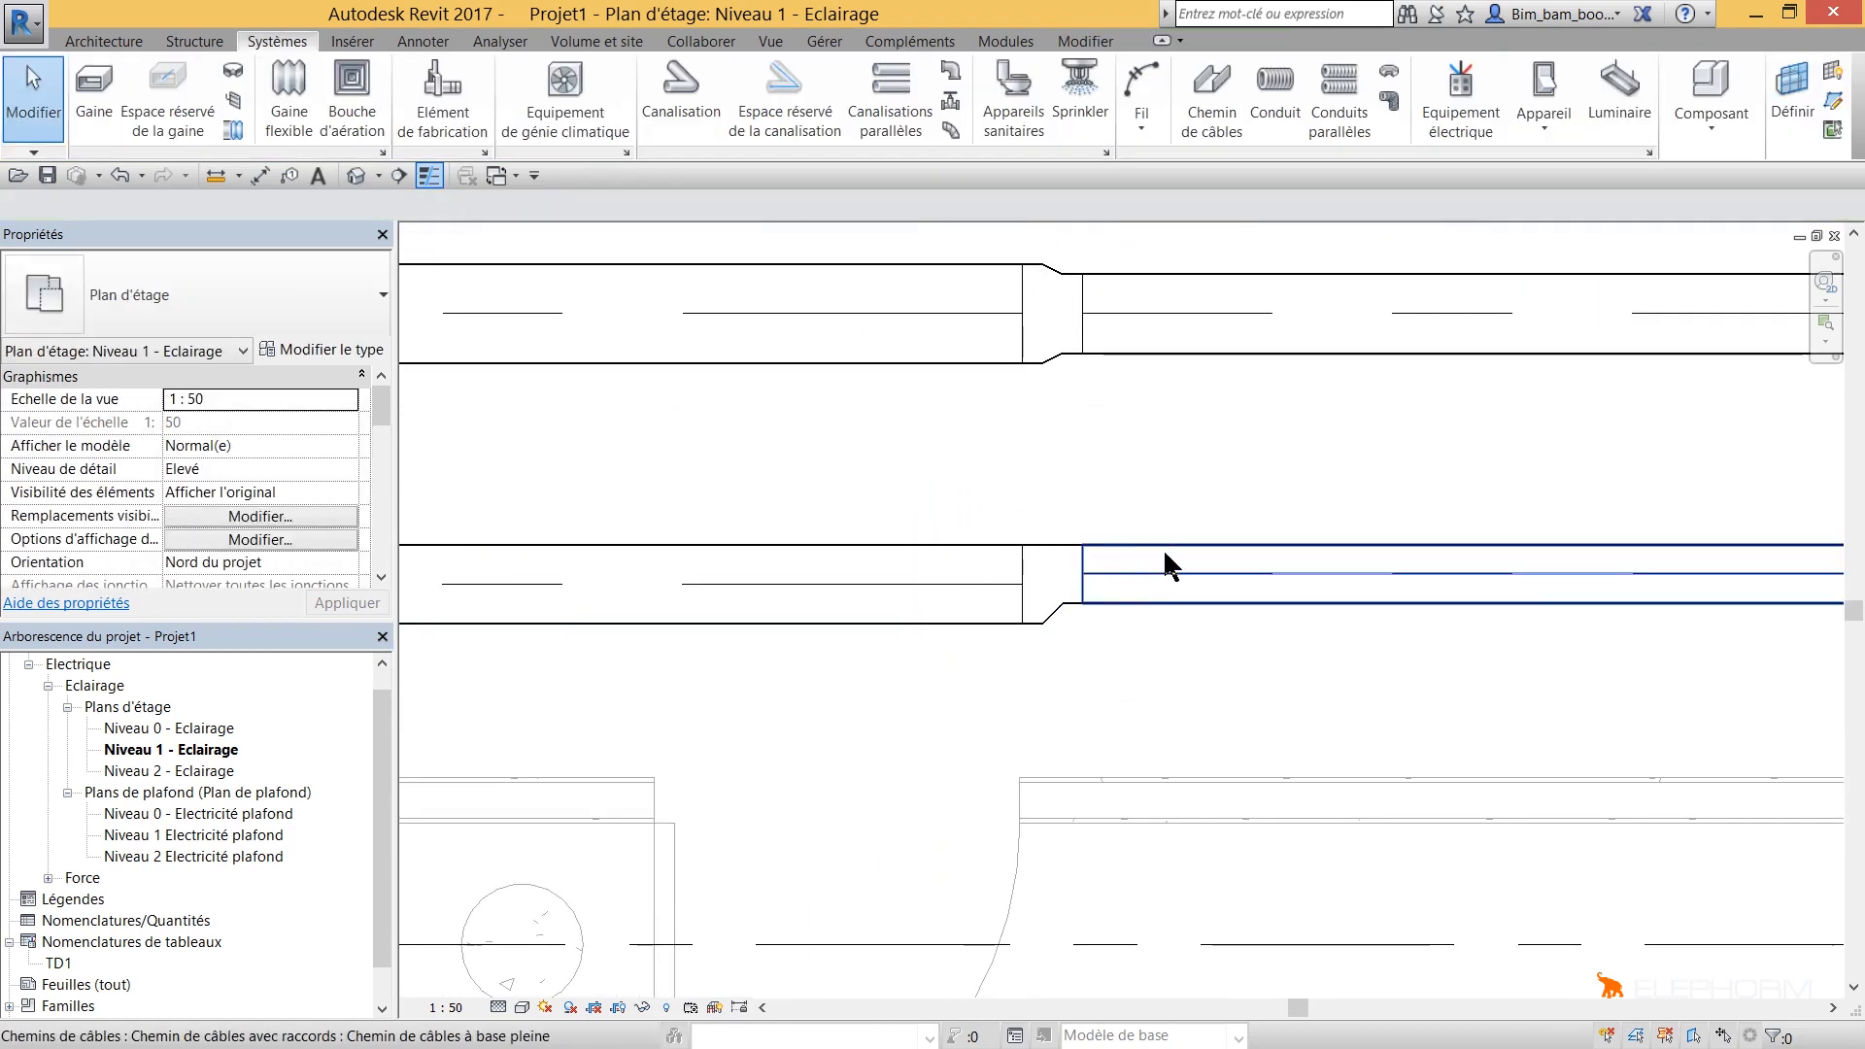
Step: Move the lower cable tray run up to the corridor's upper wall, and back down beside the lower wall with the doors
scroll(1164, 554, down, 5)
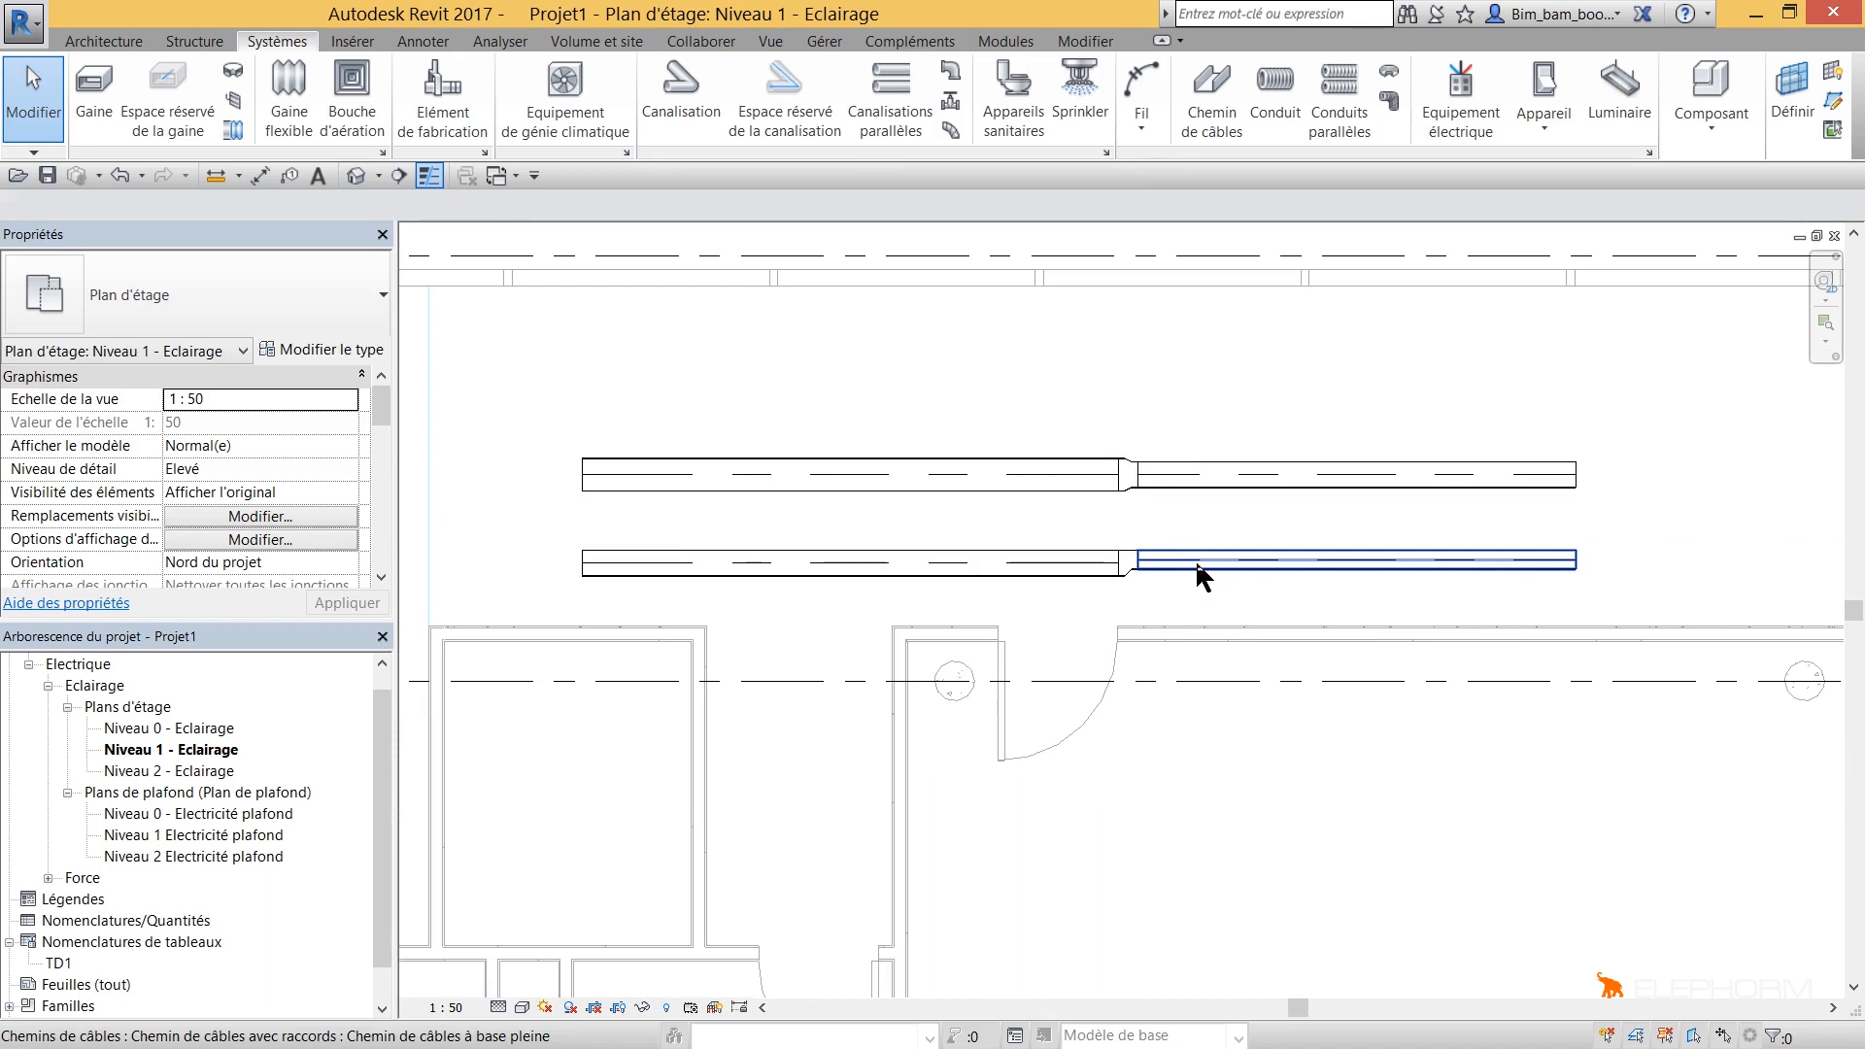
drag(1195, 559, 1179, 304)
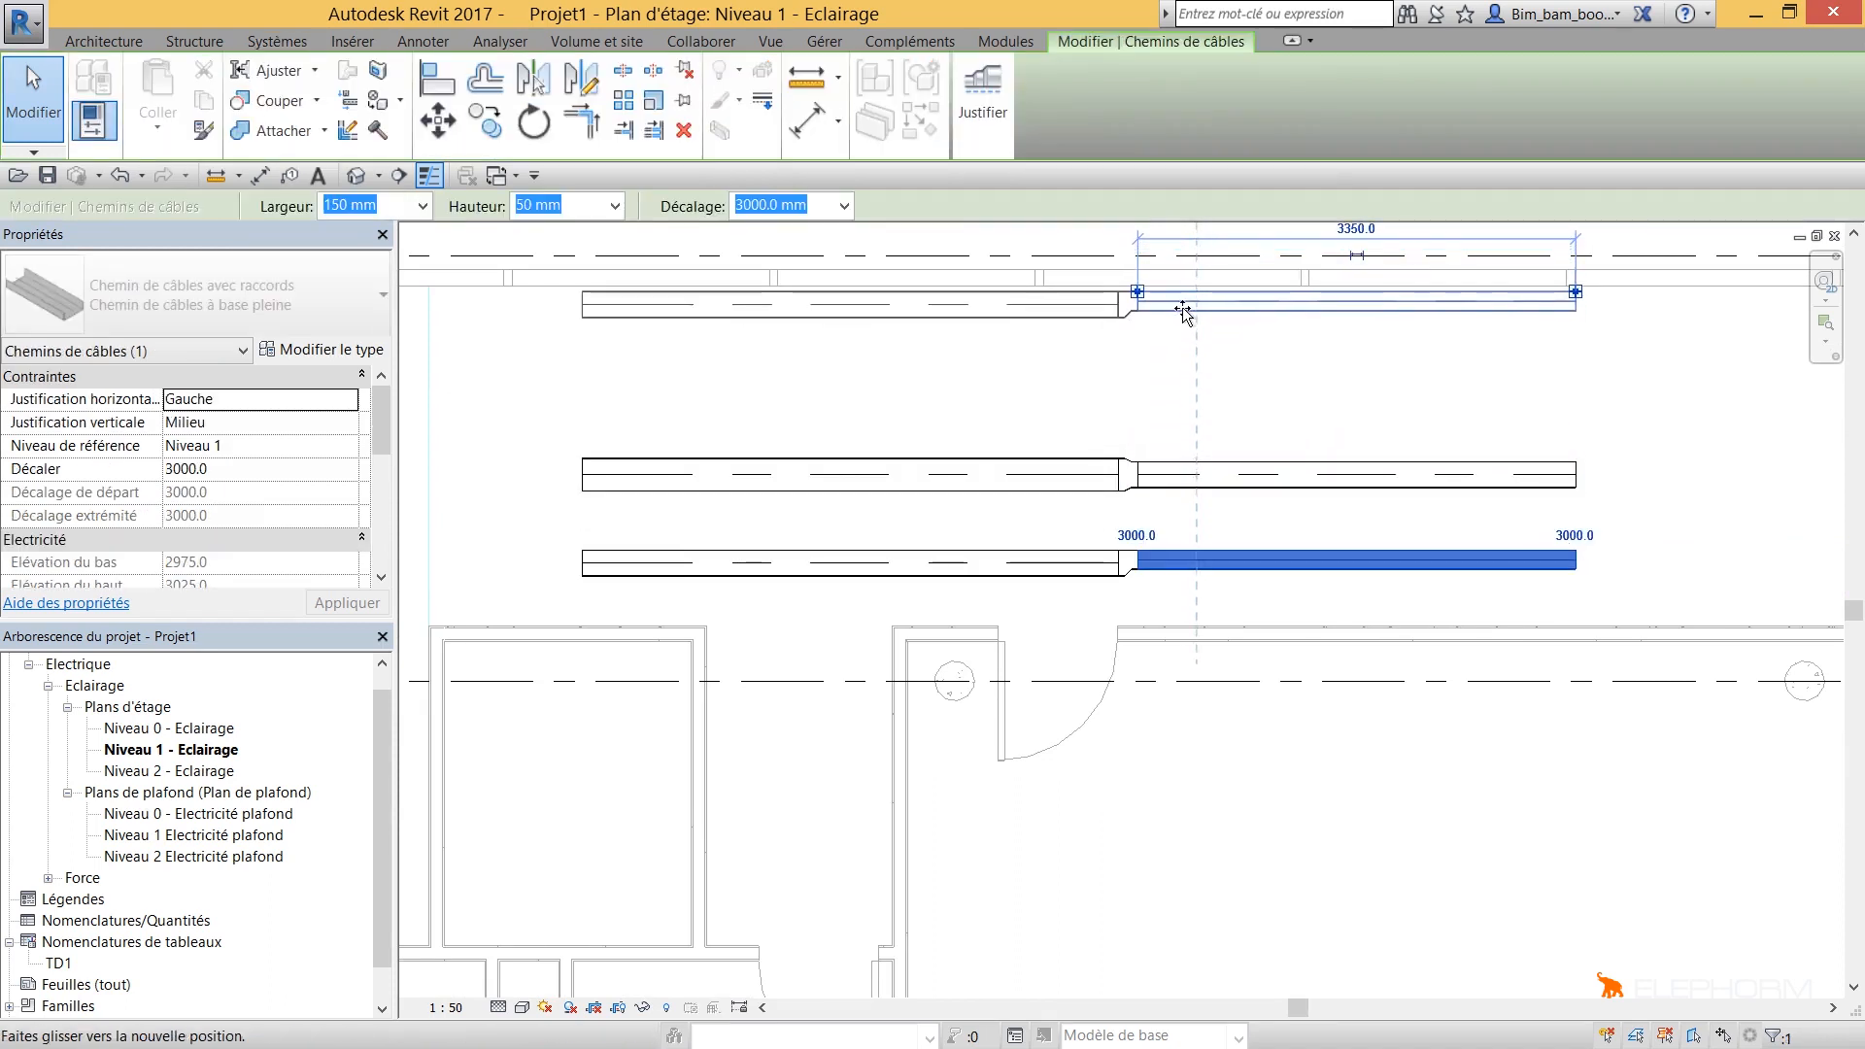
click(1544, 425)
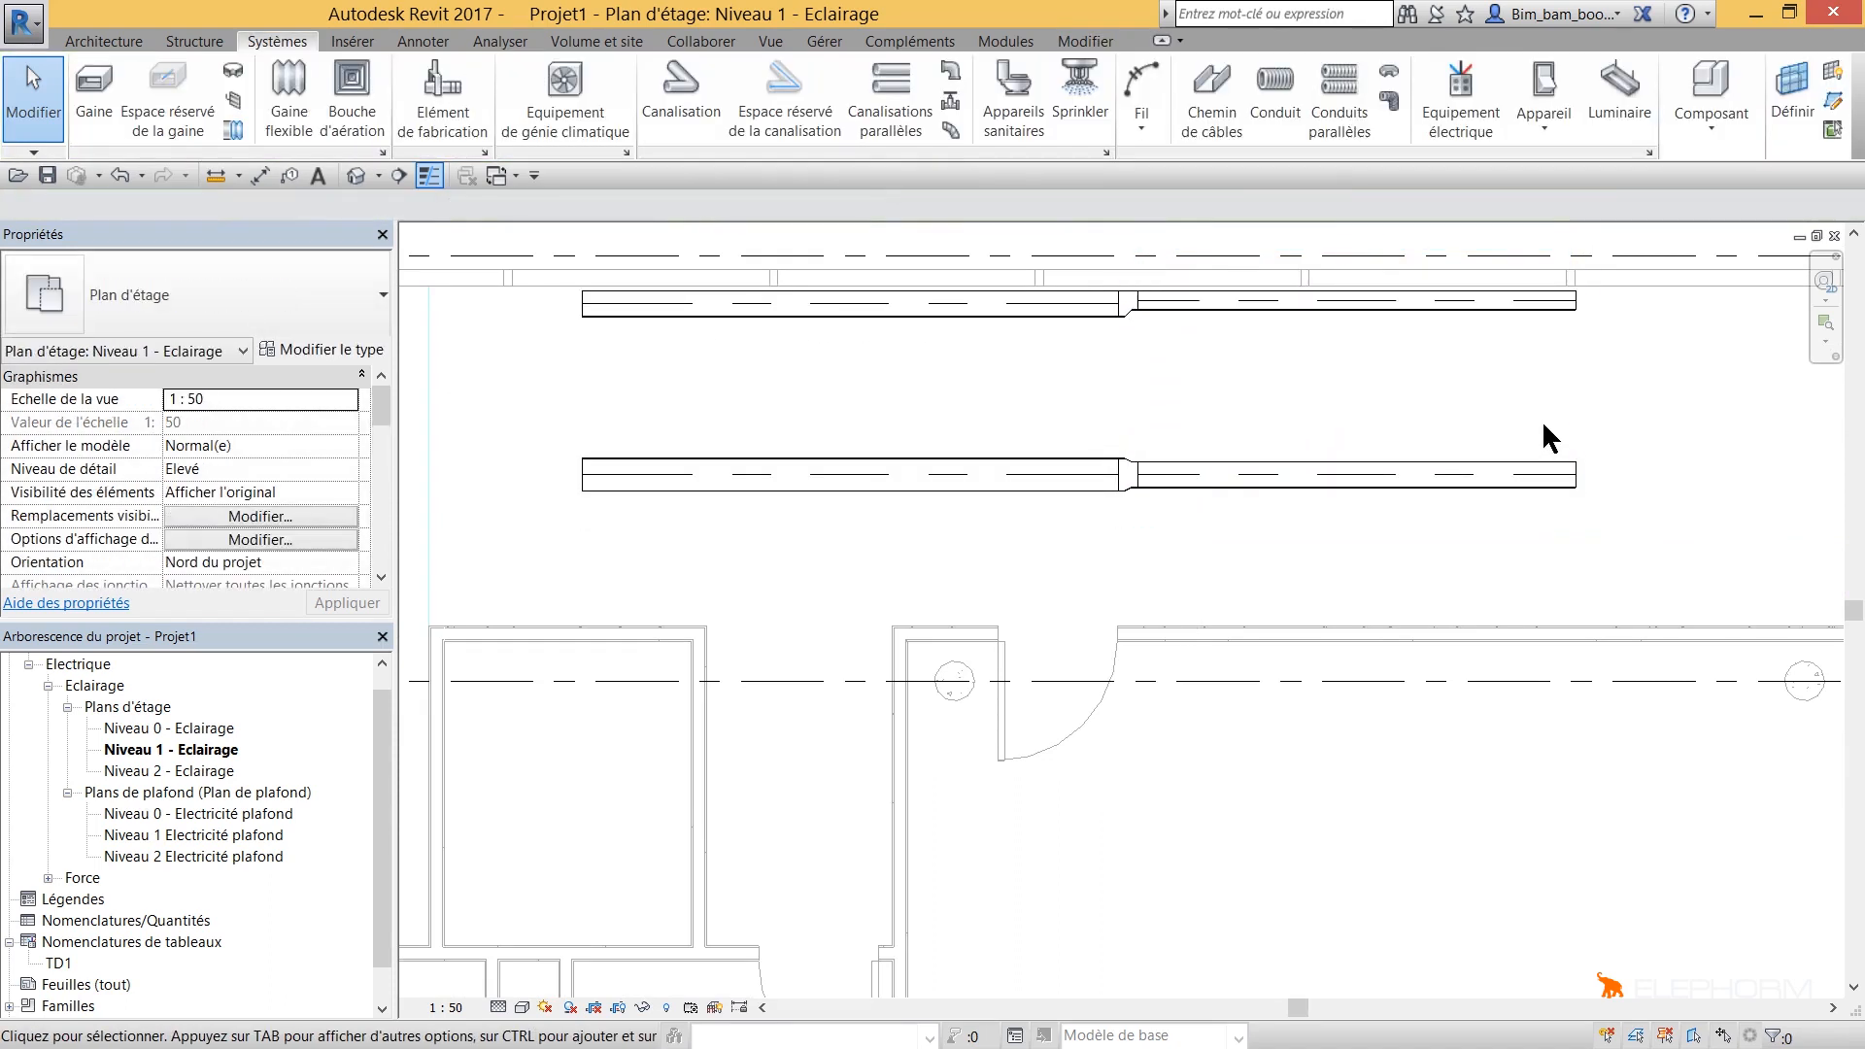
click(1411, 301)
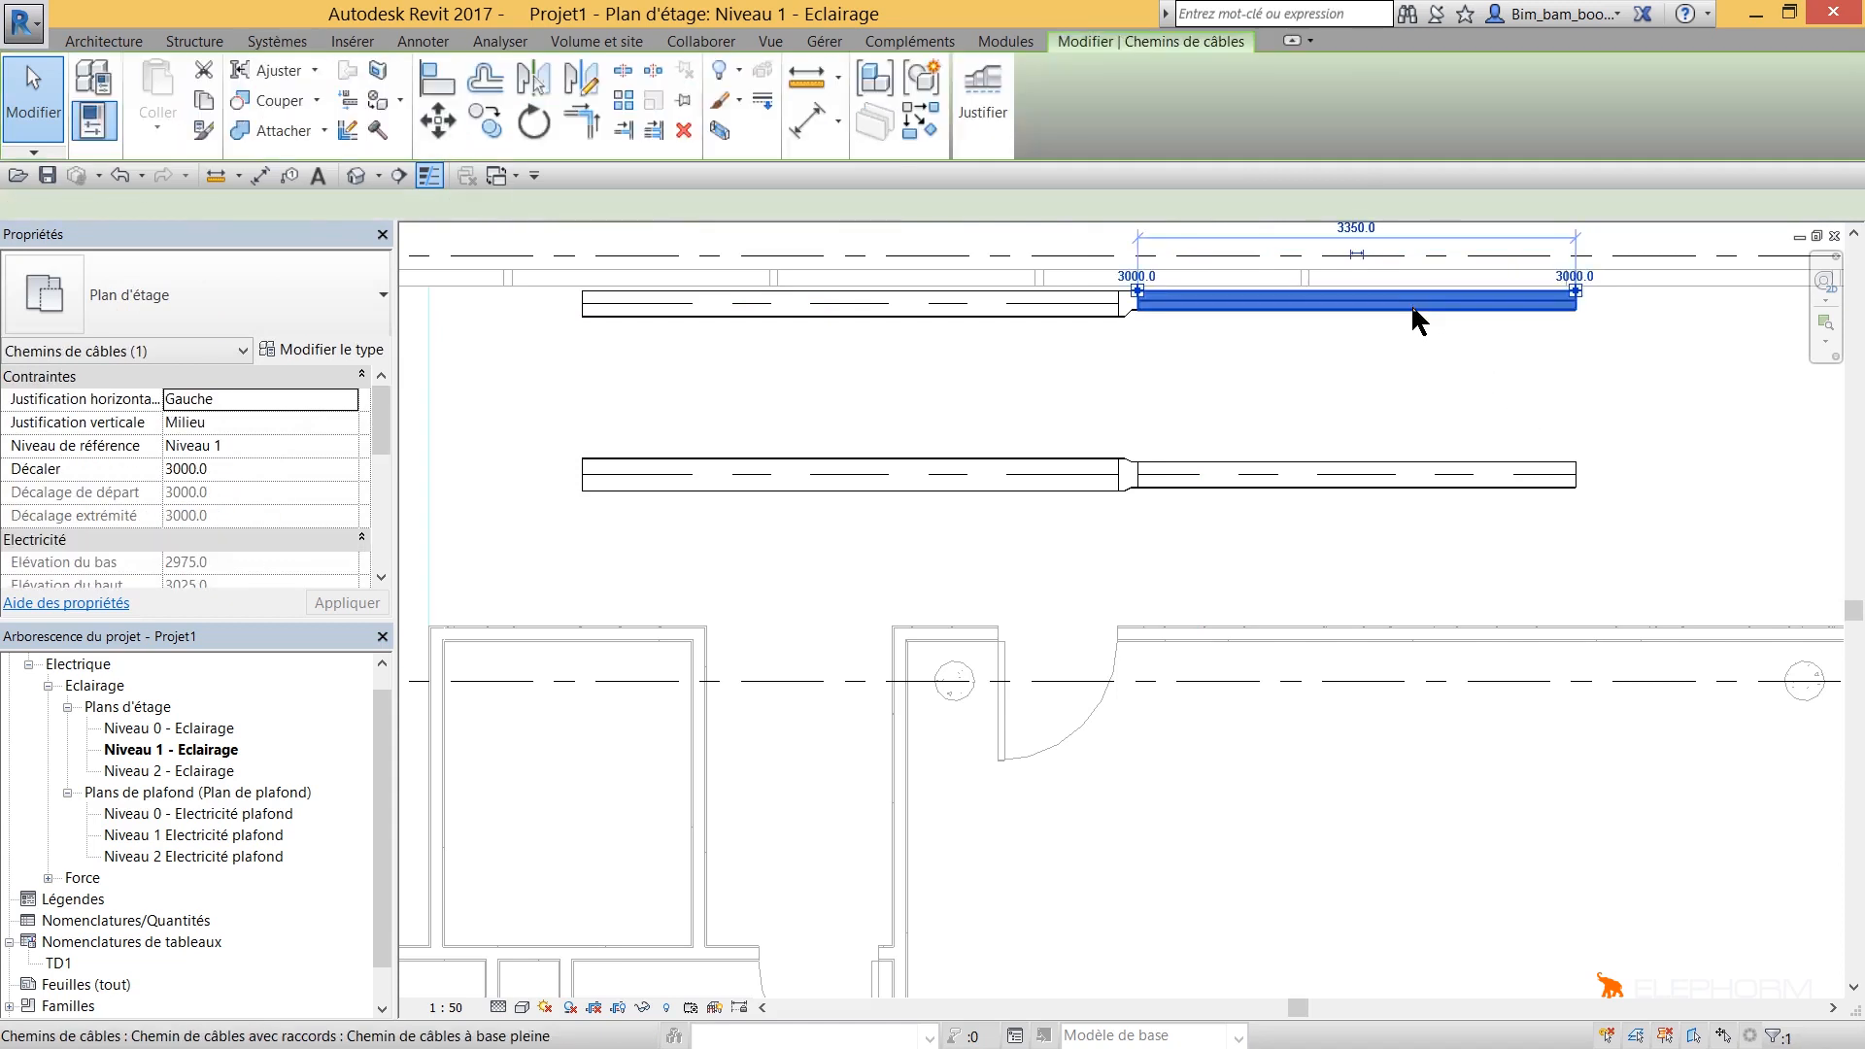
drag(1411, 388, 1397, 607)
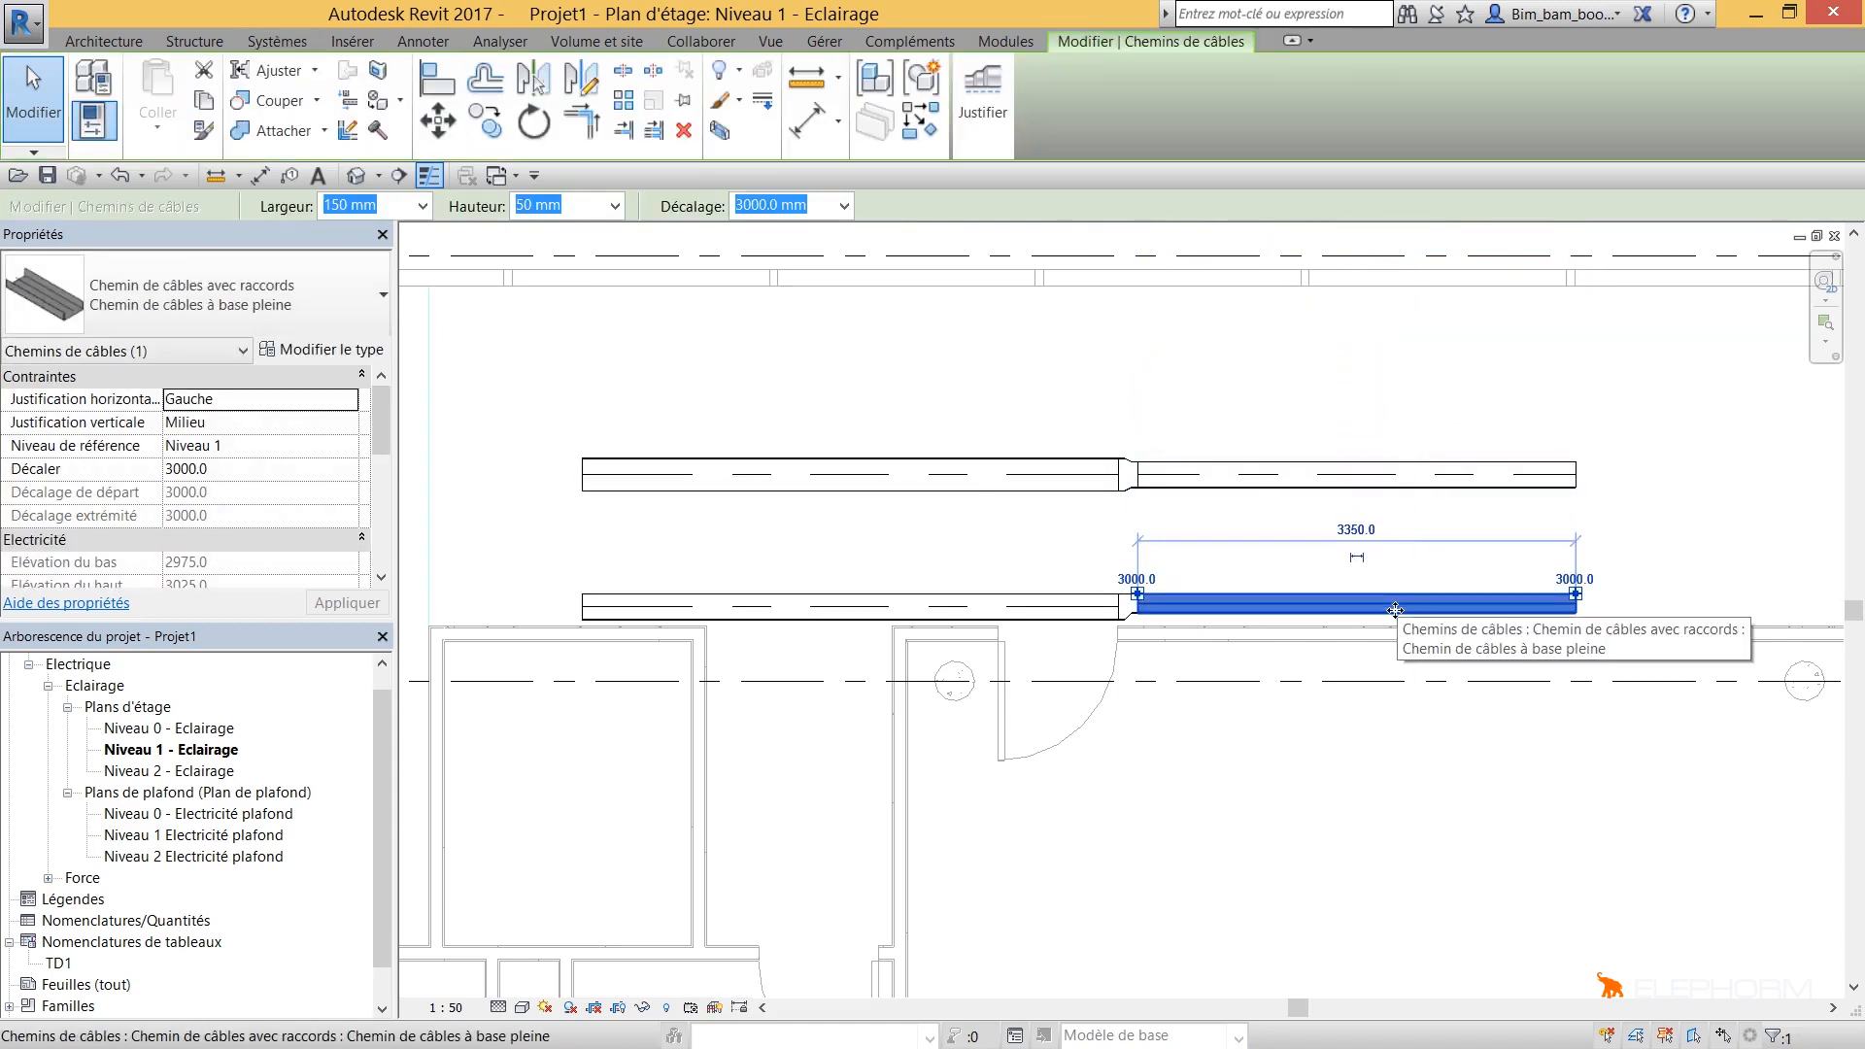
Step: Open the justification editor for the entire lower cable tray run, and switch its control point to the opposite end and back
scroll(1202, 643, up, 1)
scroll(1187, 612, up, 2)
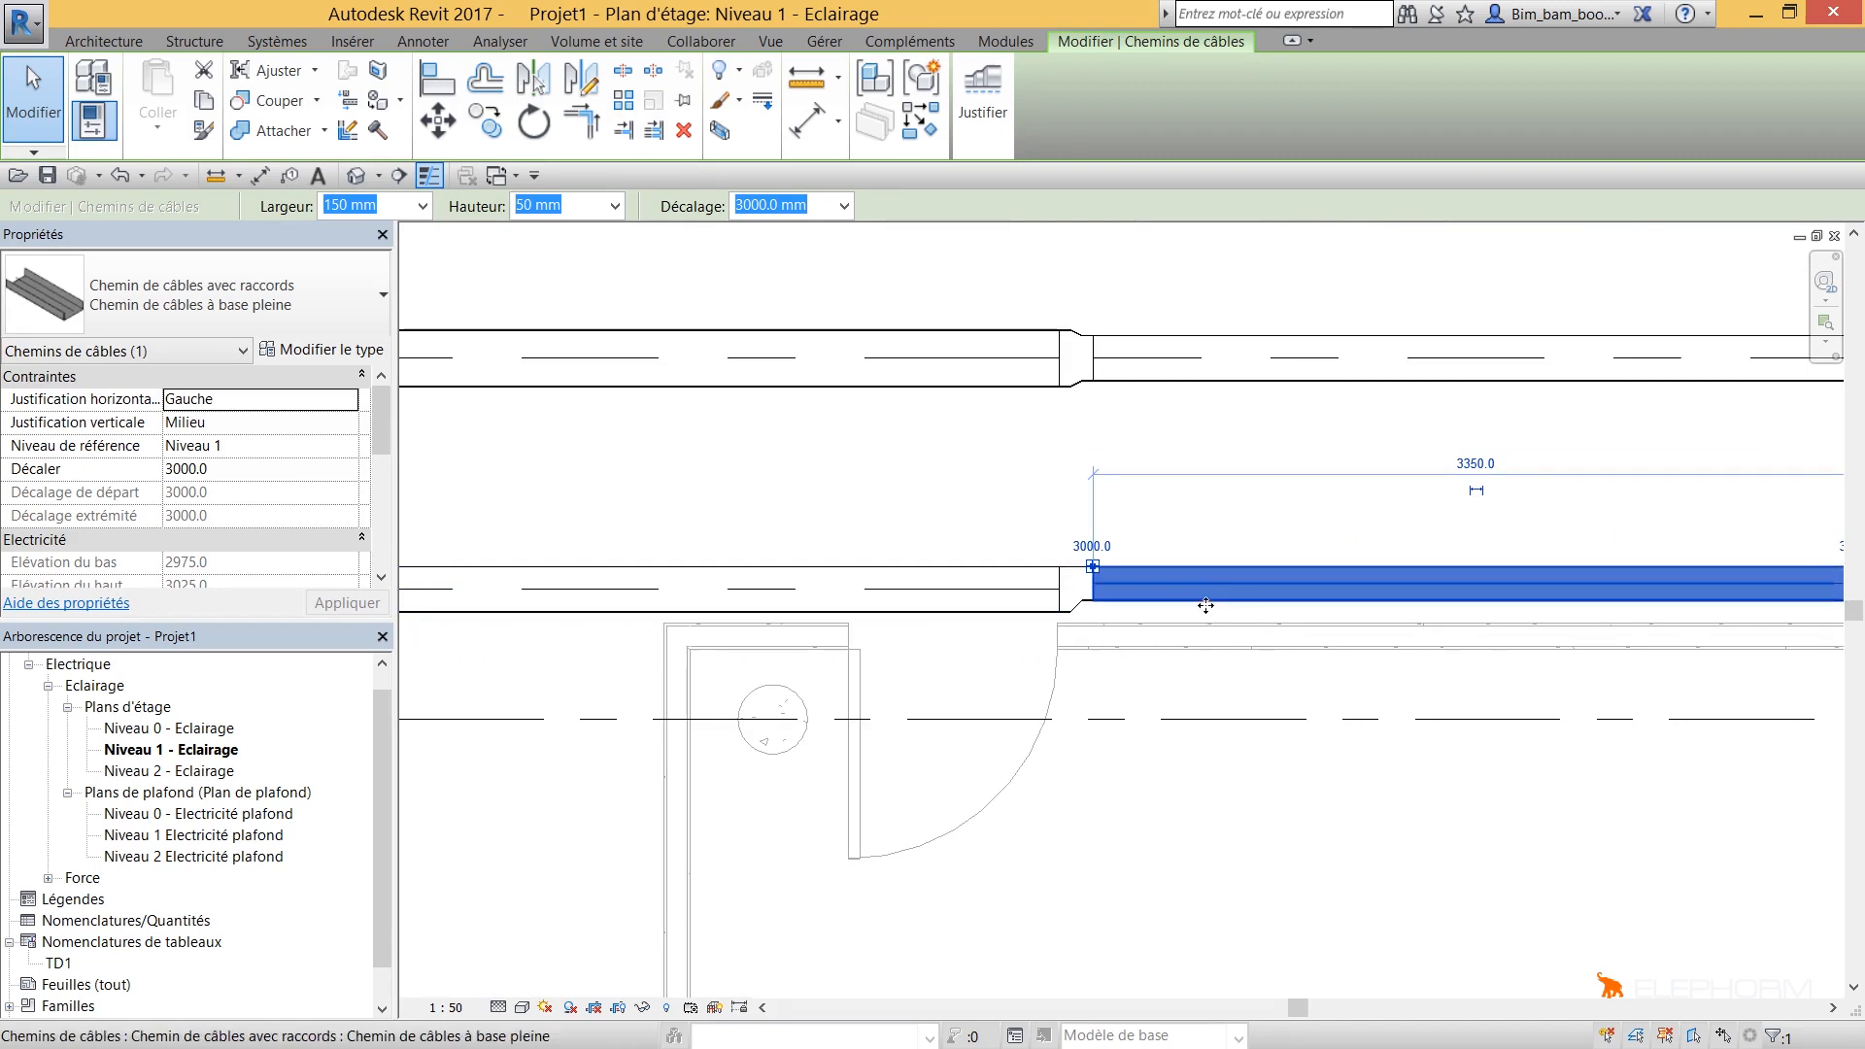
scroll(1202, 598, down, 3)
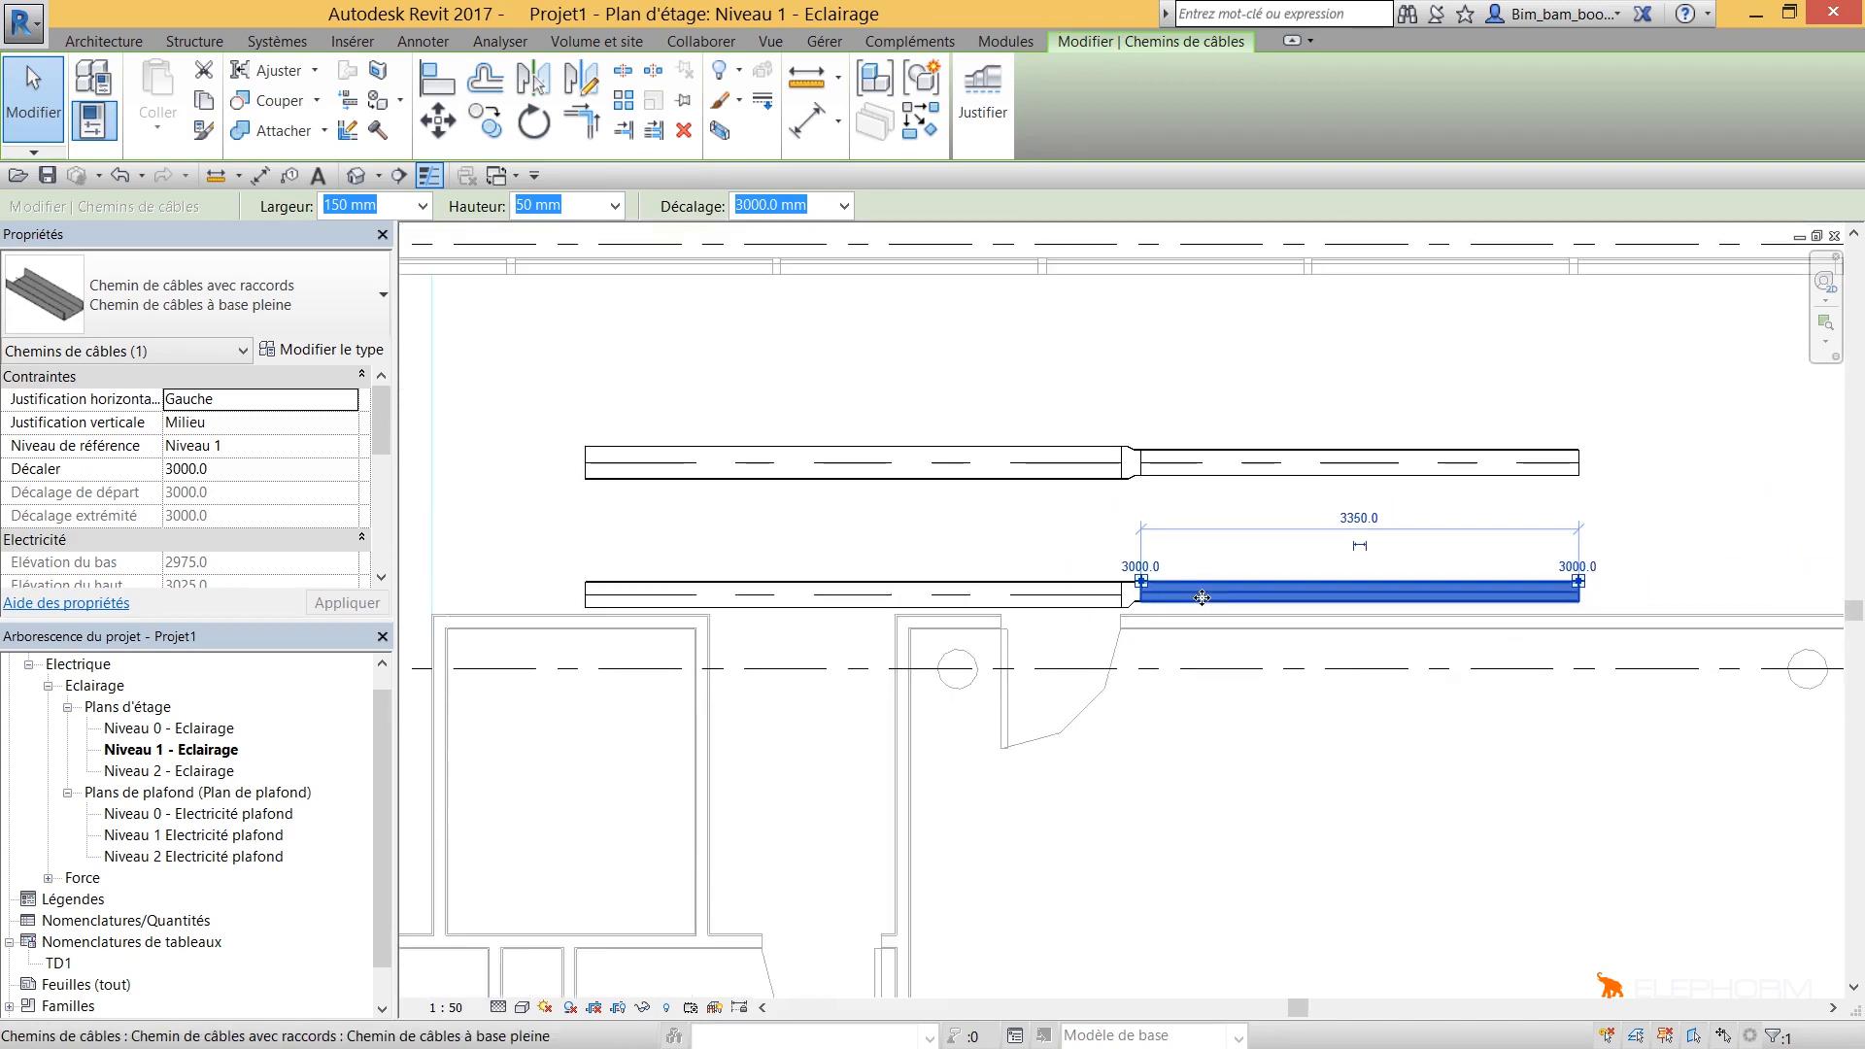
key(Tab)
click(1198, 591)
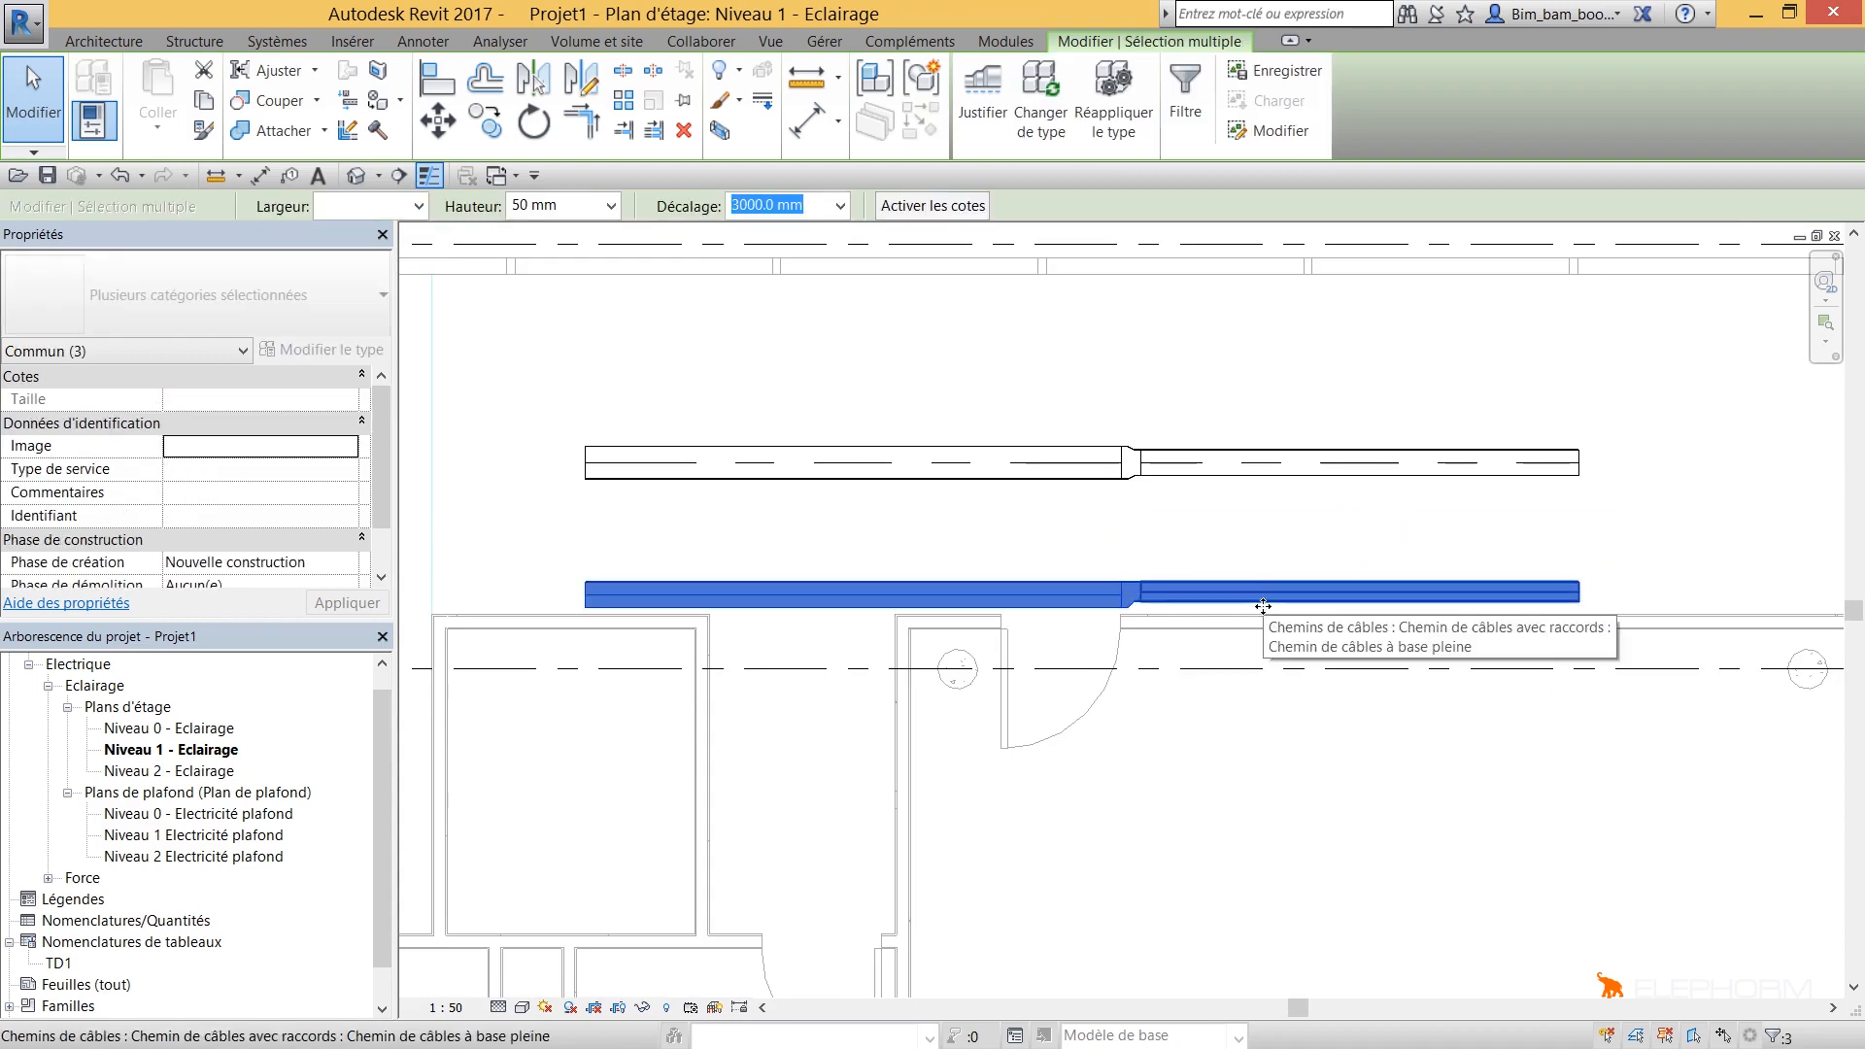
click(993, 124)
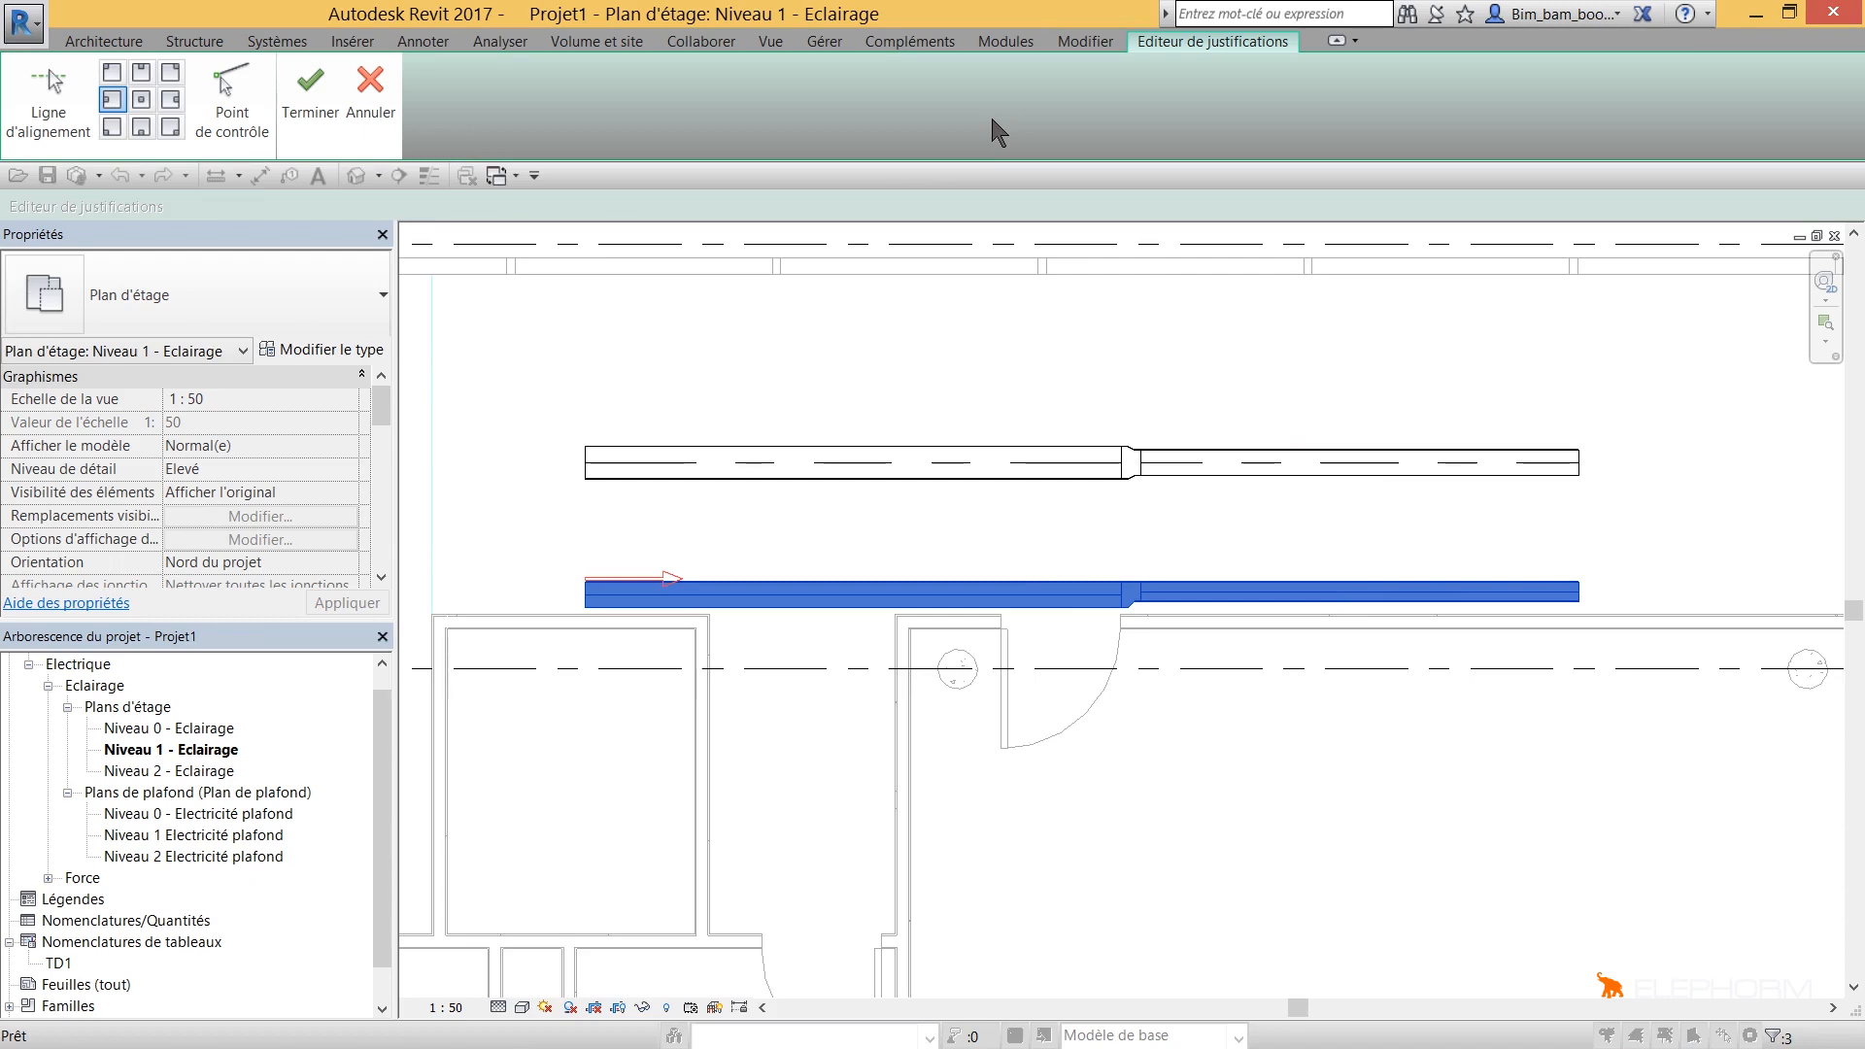
click(233, 103)
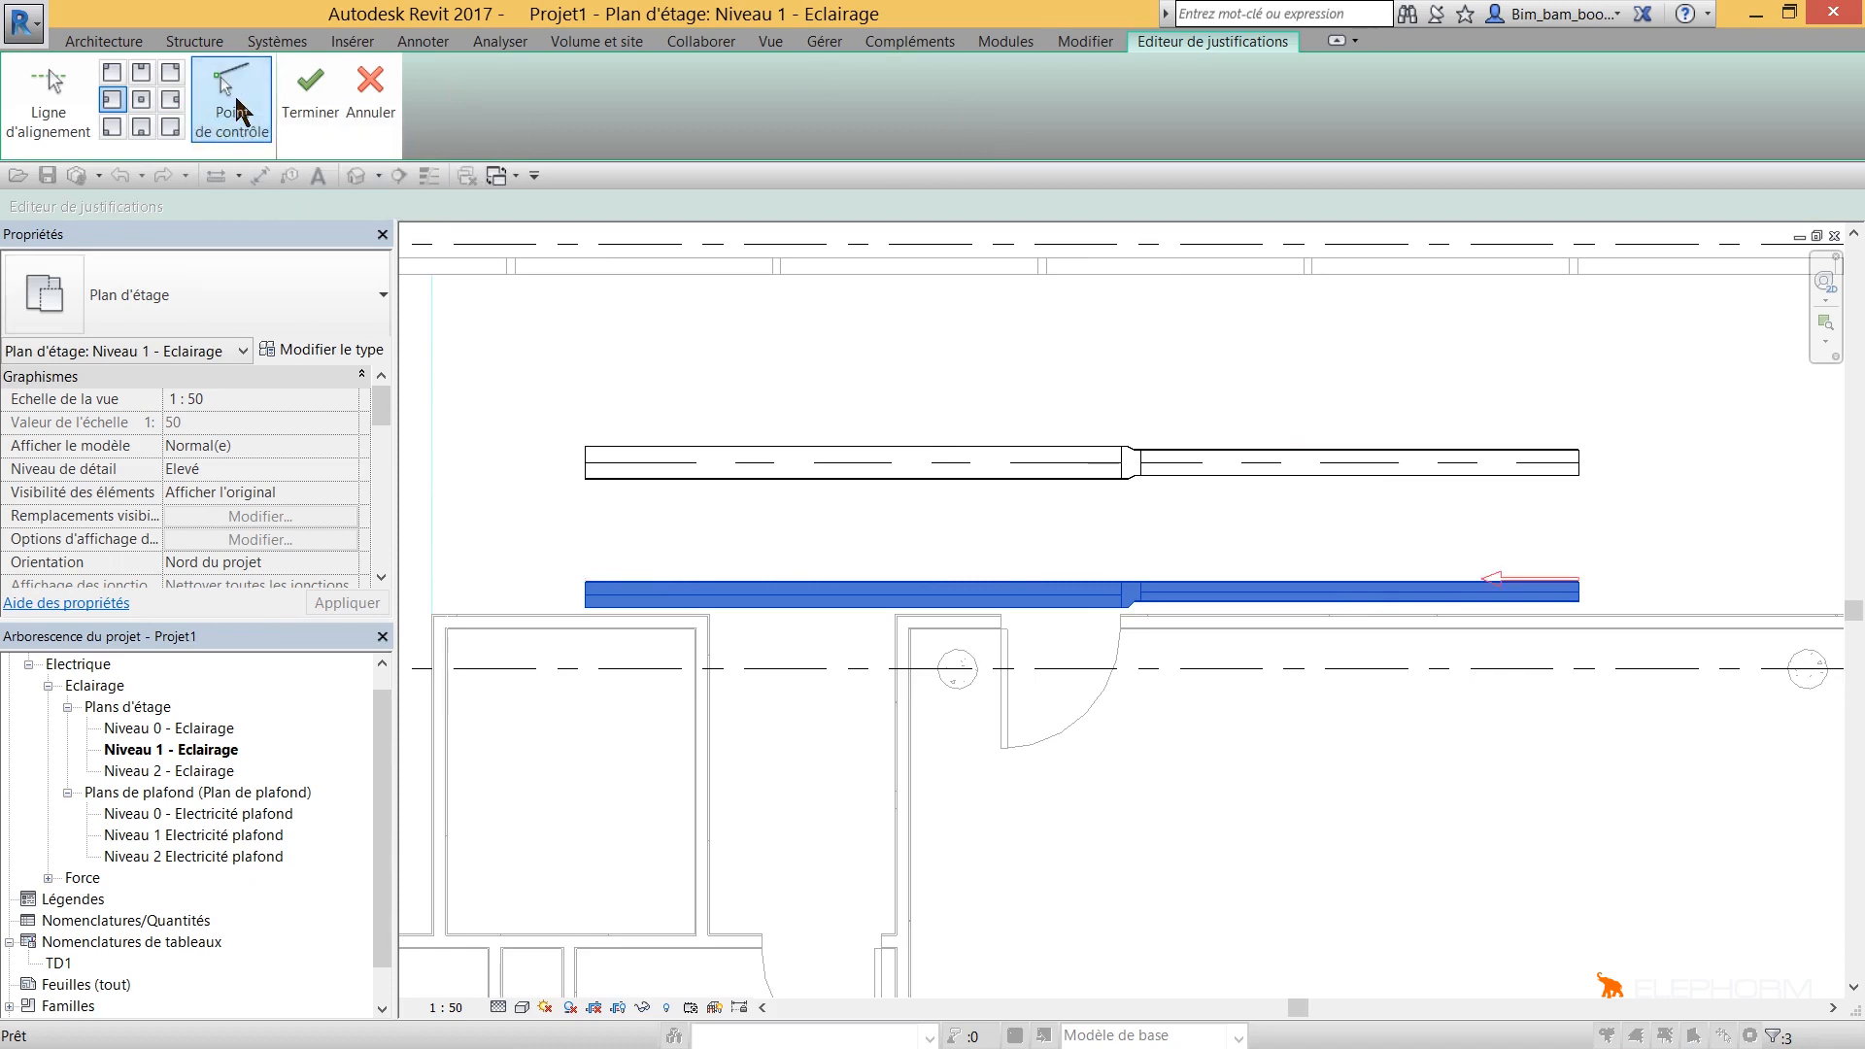
click(237, 107)
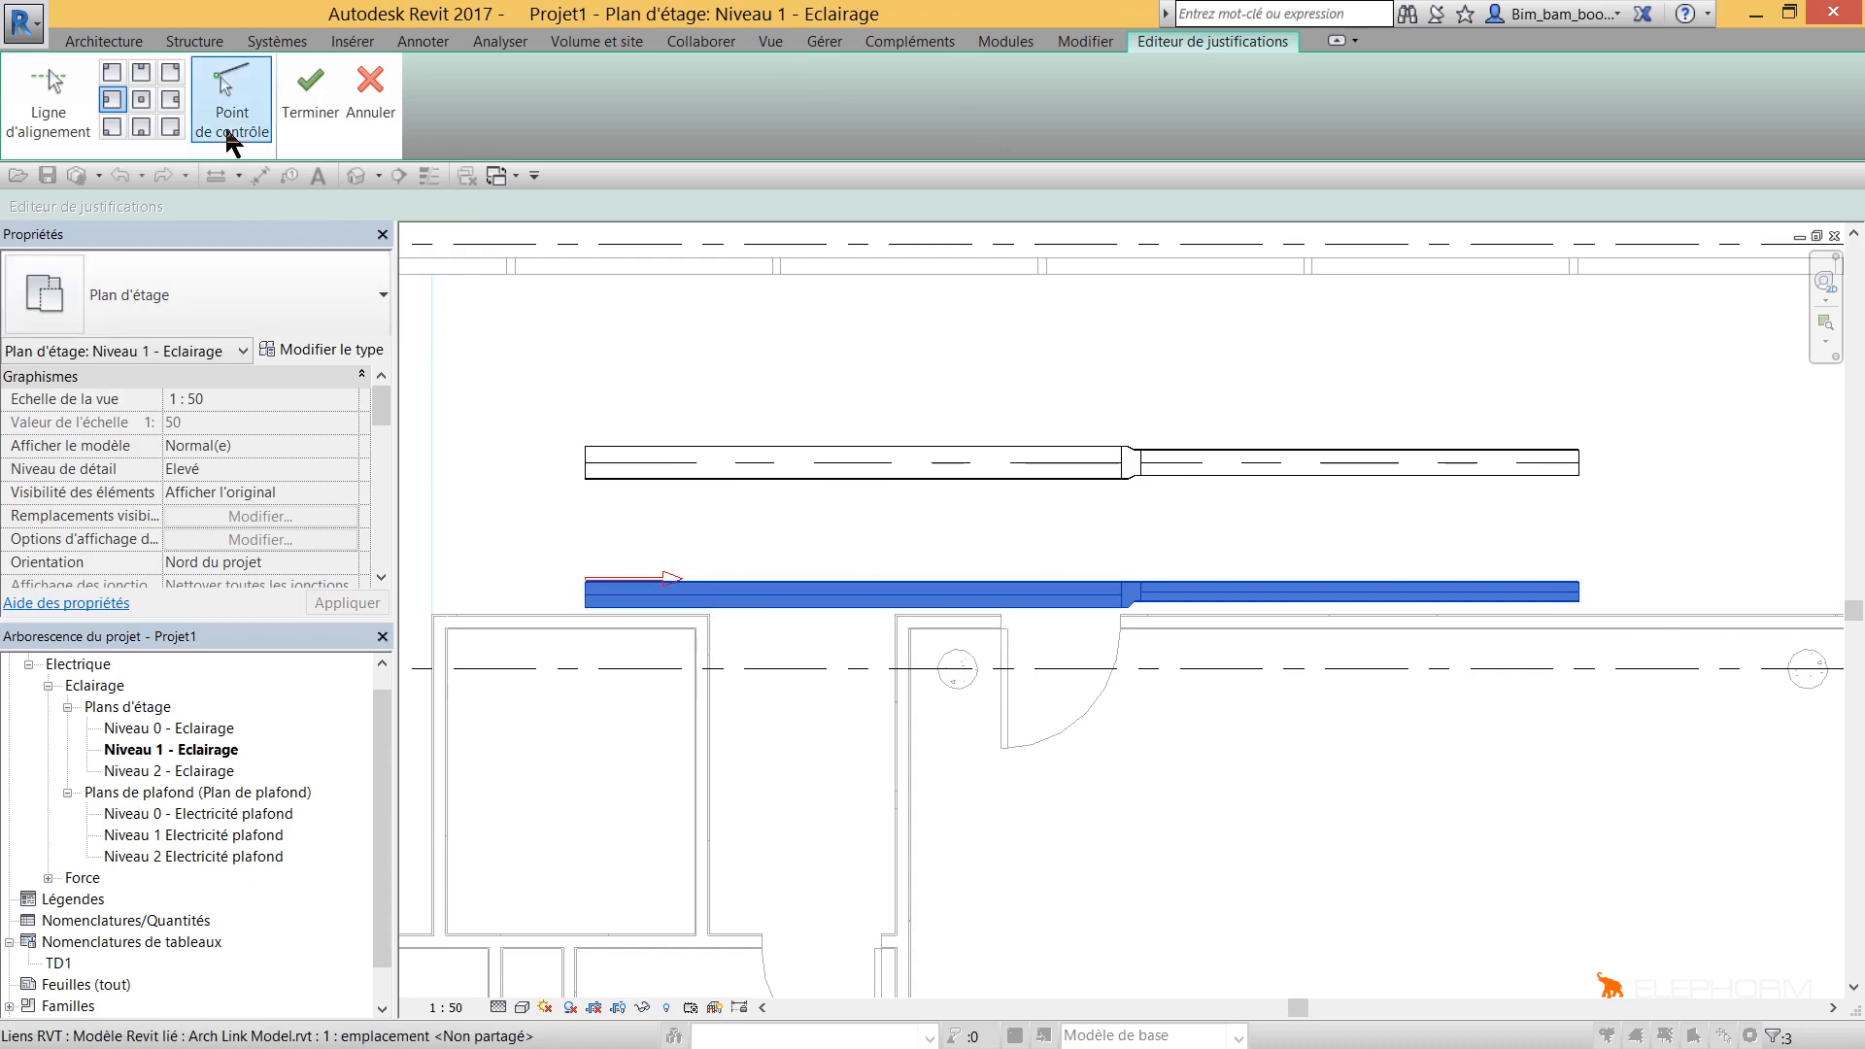
Step: Set the lower cable tray run's alignment to middle right and finish editing its justification
scroll(594, 610, up, 5)
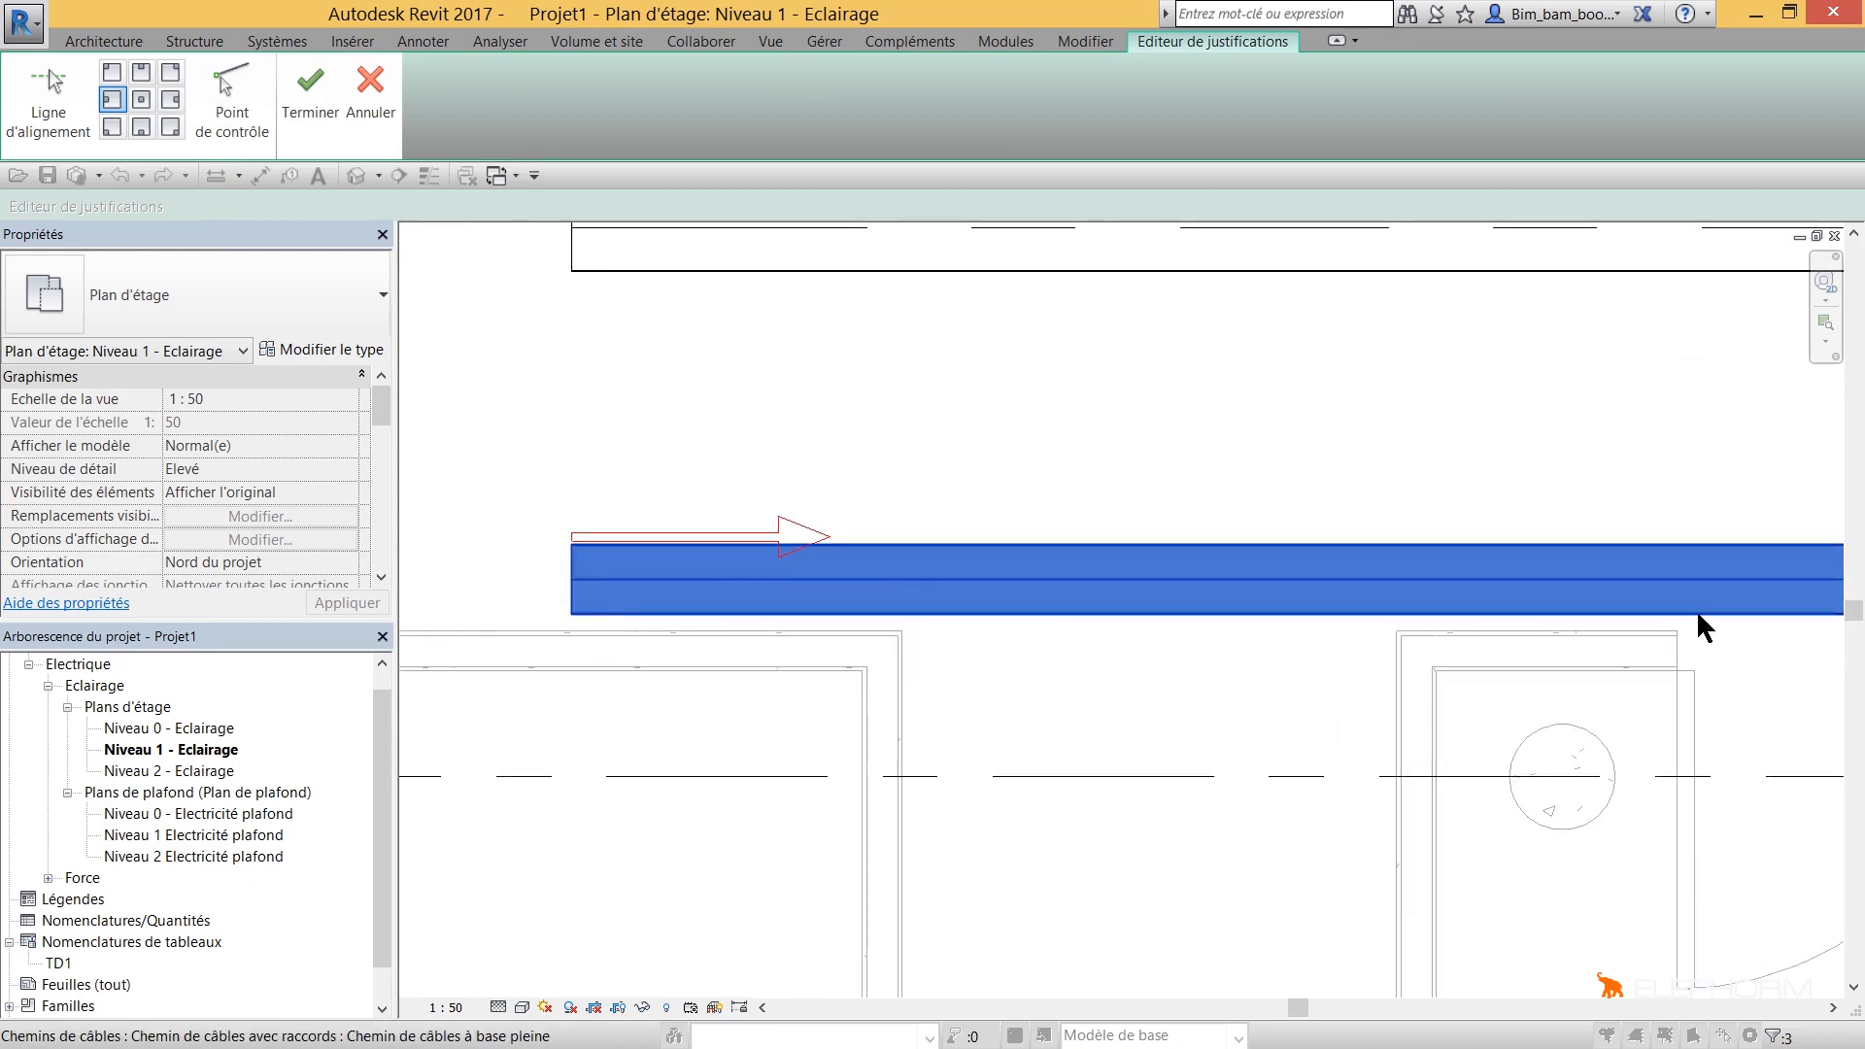
scroll(1697, 614, down, 3)
middle_drag(1708, 627, 1128, 600)
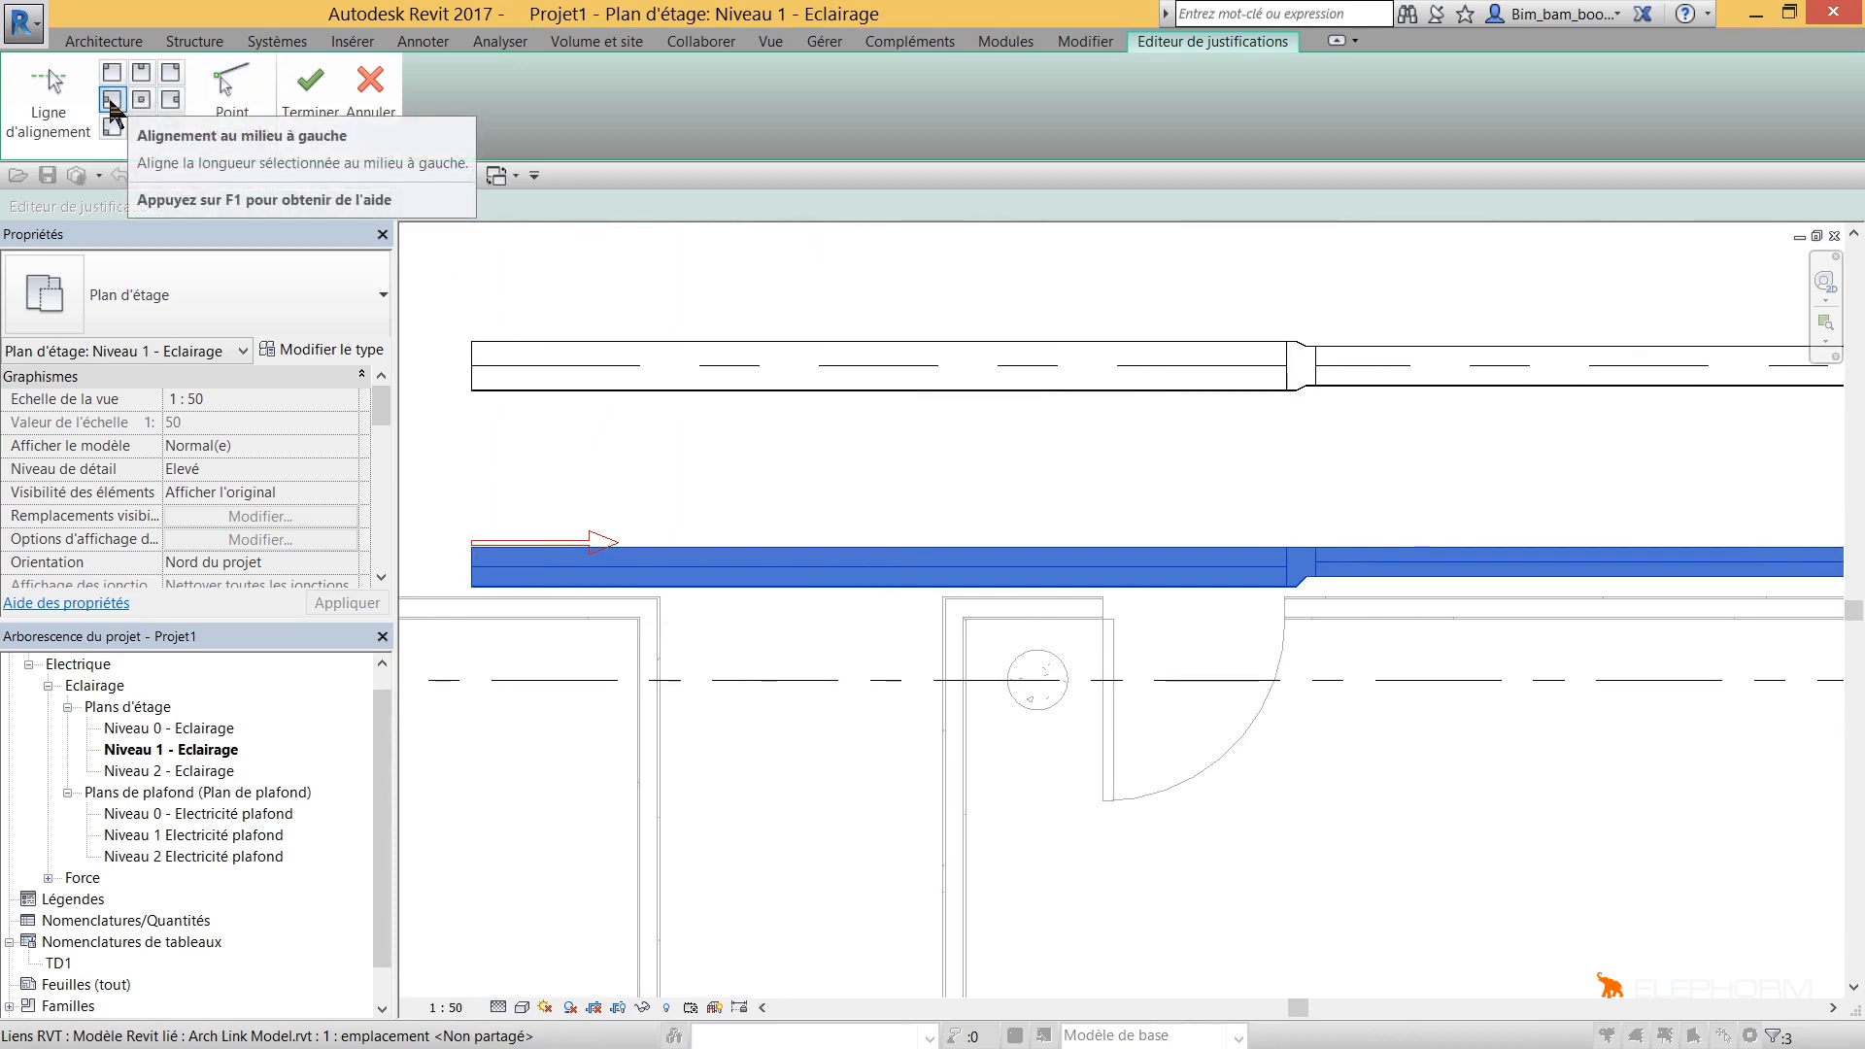
click(170, 101)
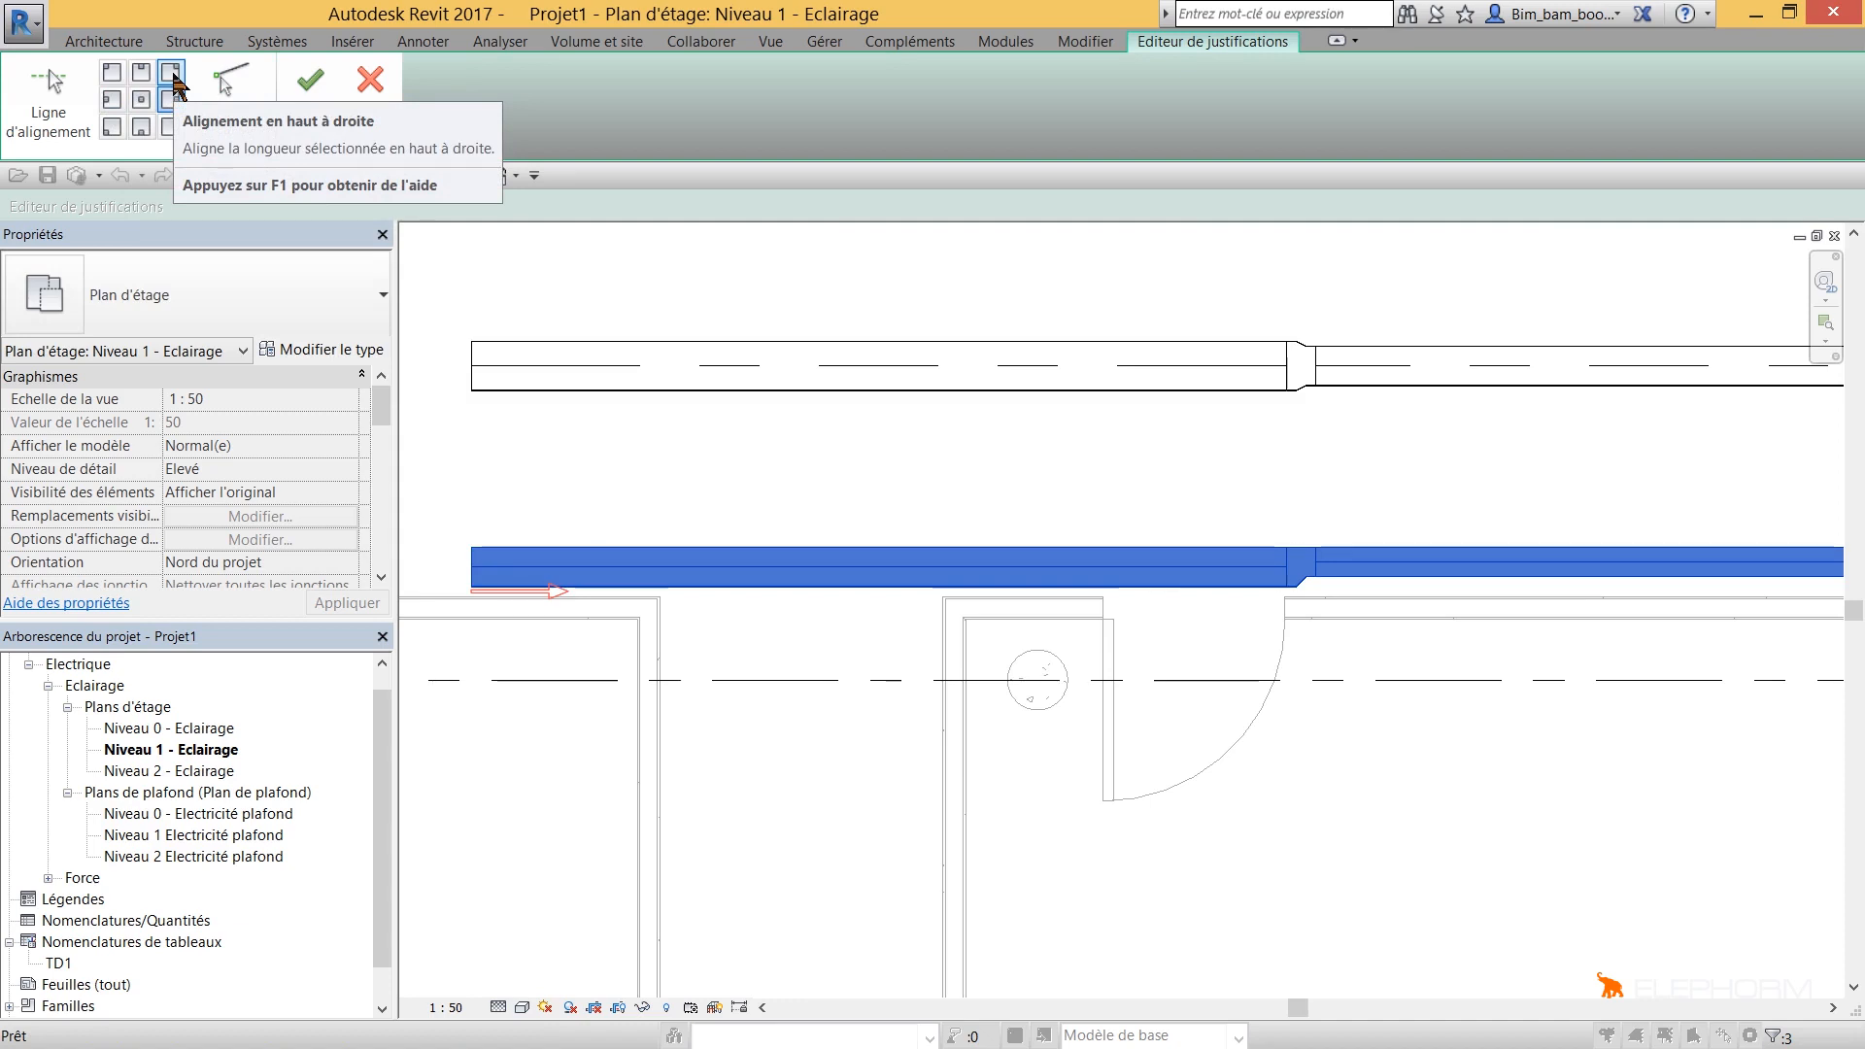
click(298, 89)
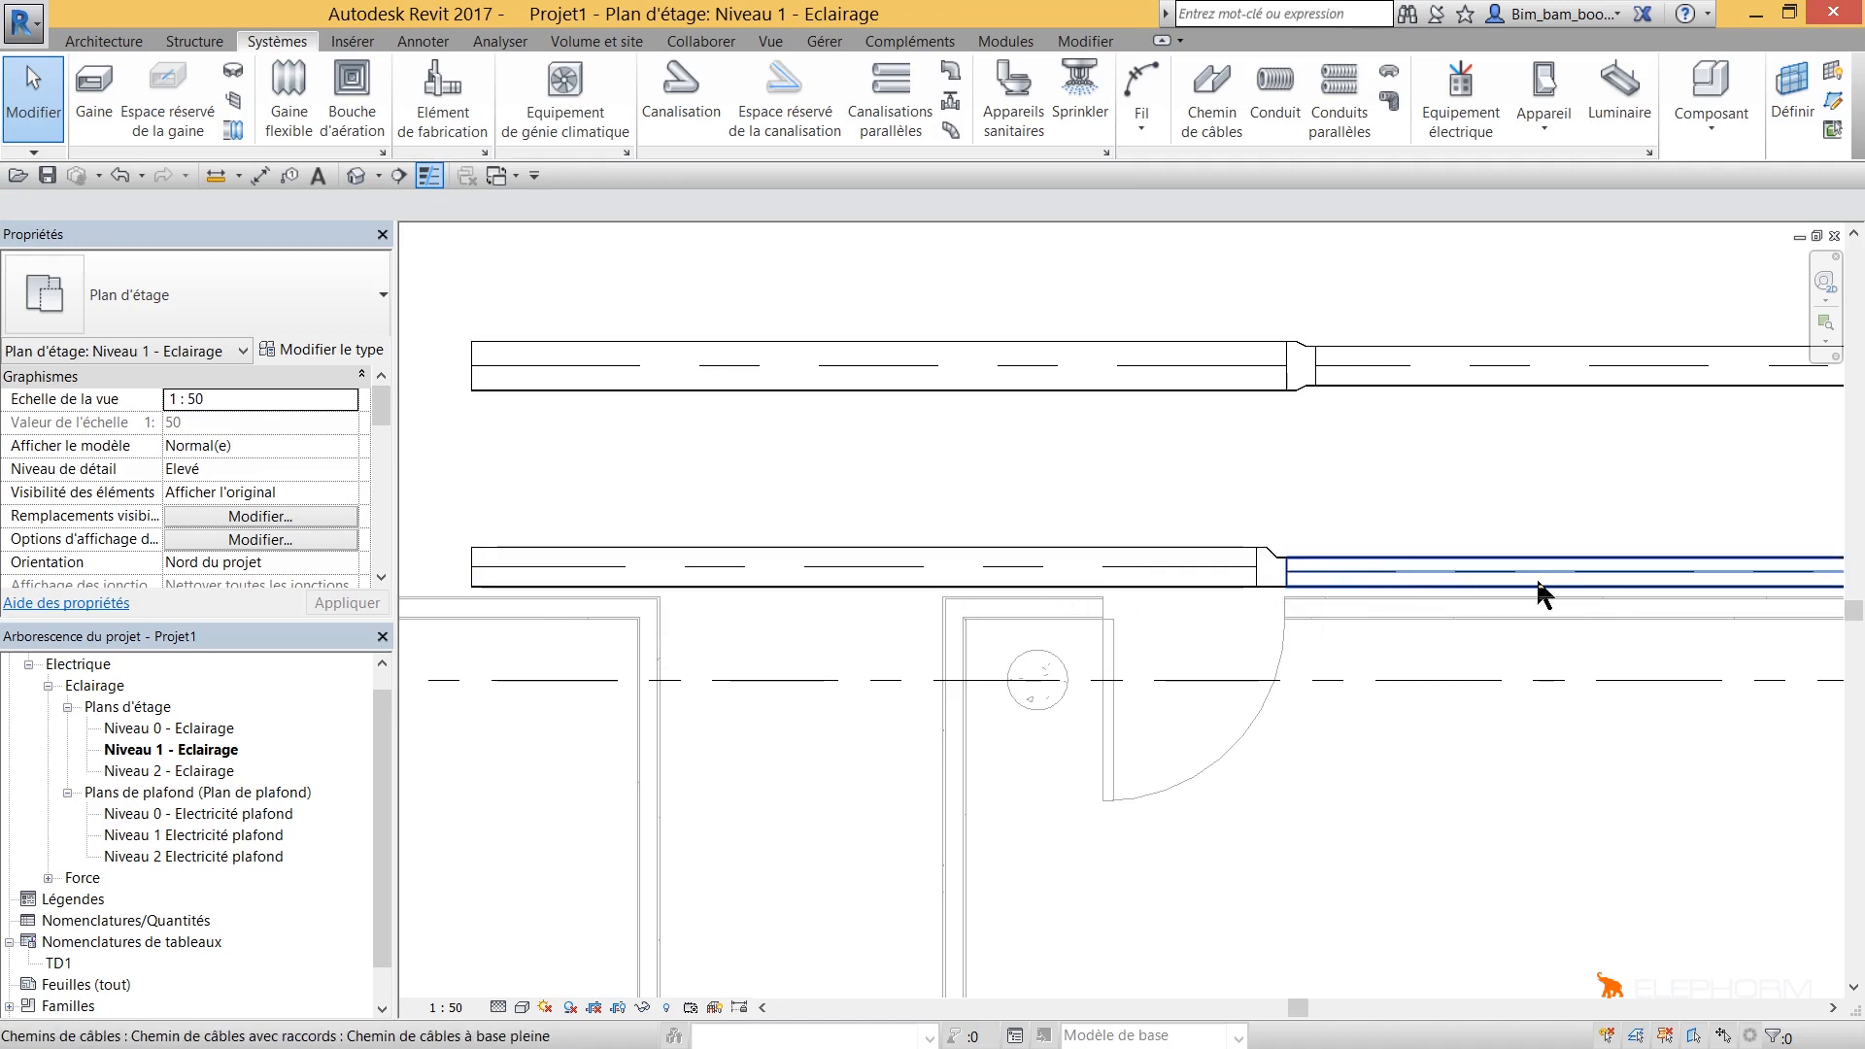
Step: Start a new 150 mm wide cable tray with Gauche horizontal justification and a horizontal offset of 500
middle_drag(1223, 580, 925, 592)
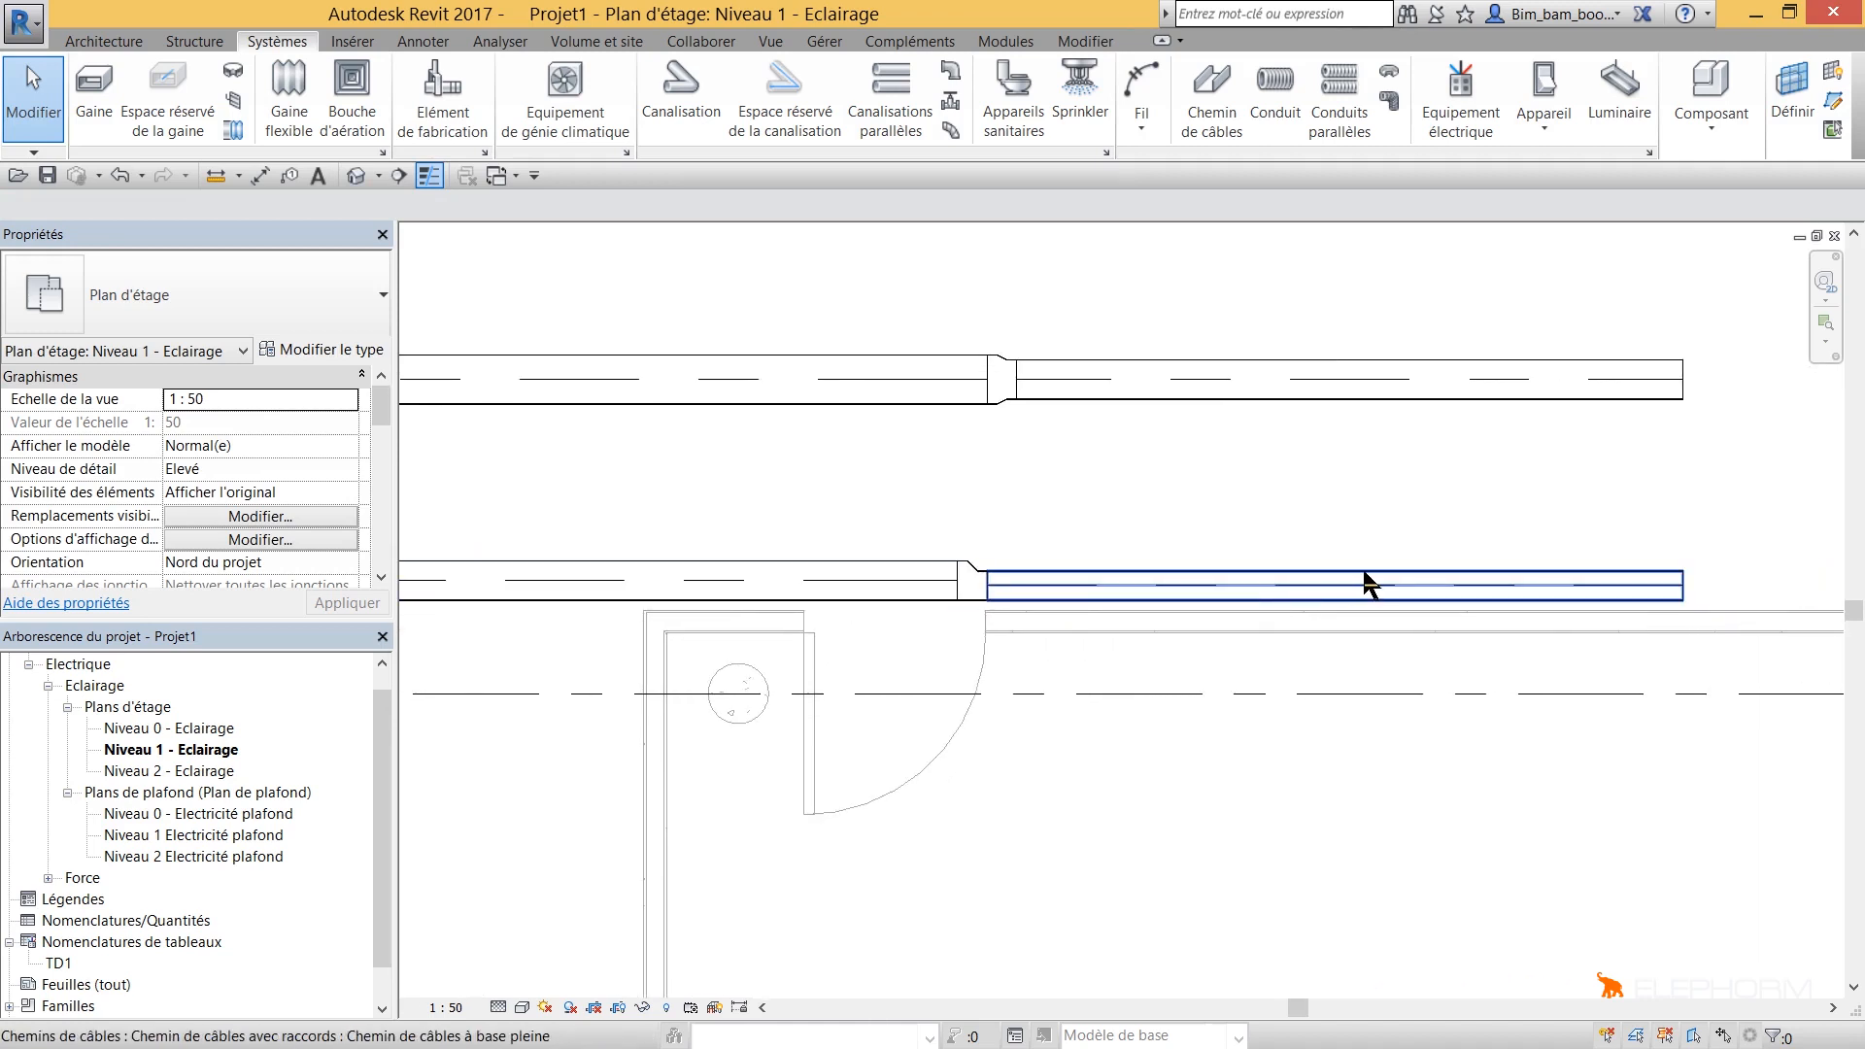
scroll(1367, 580, down, 3)
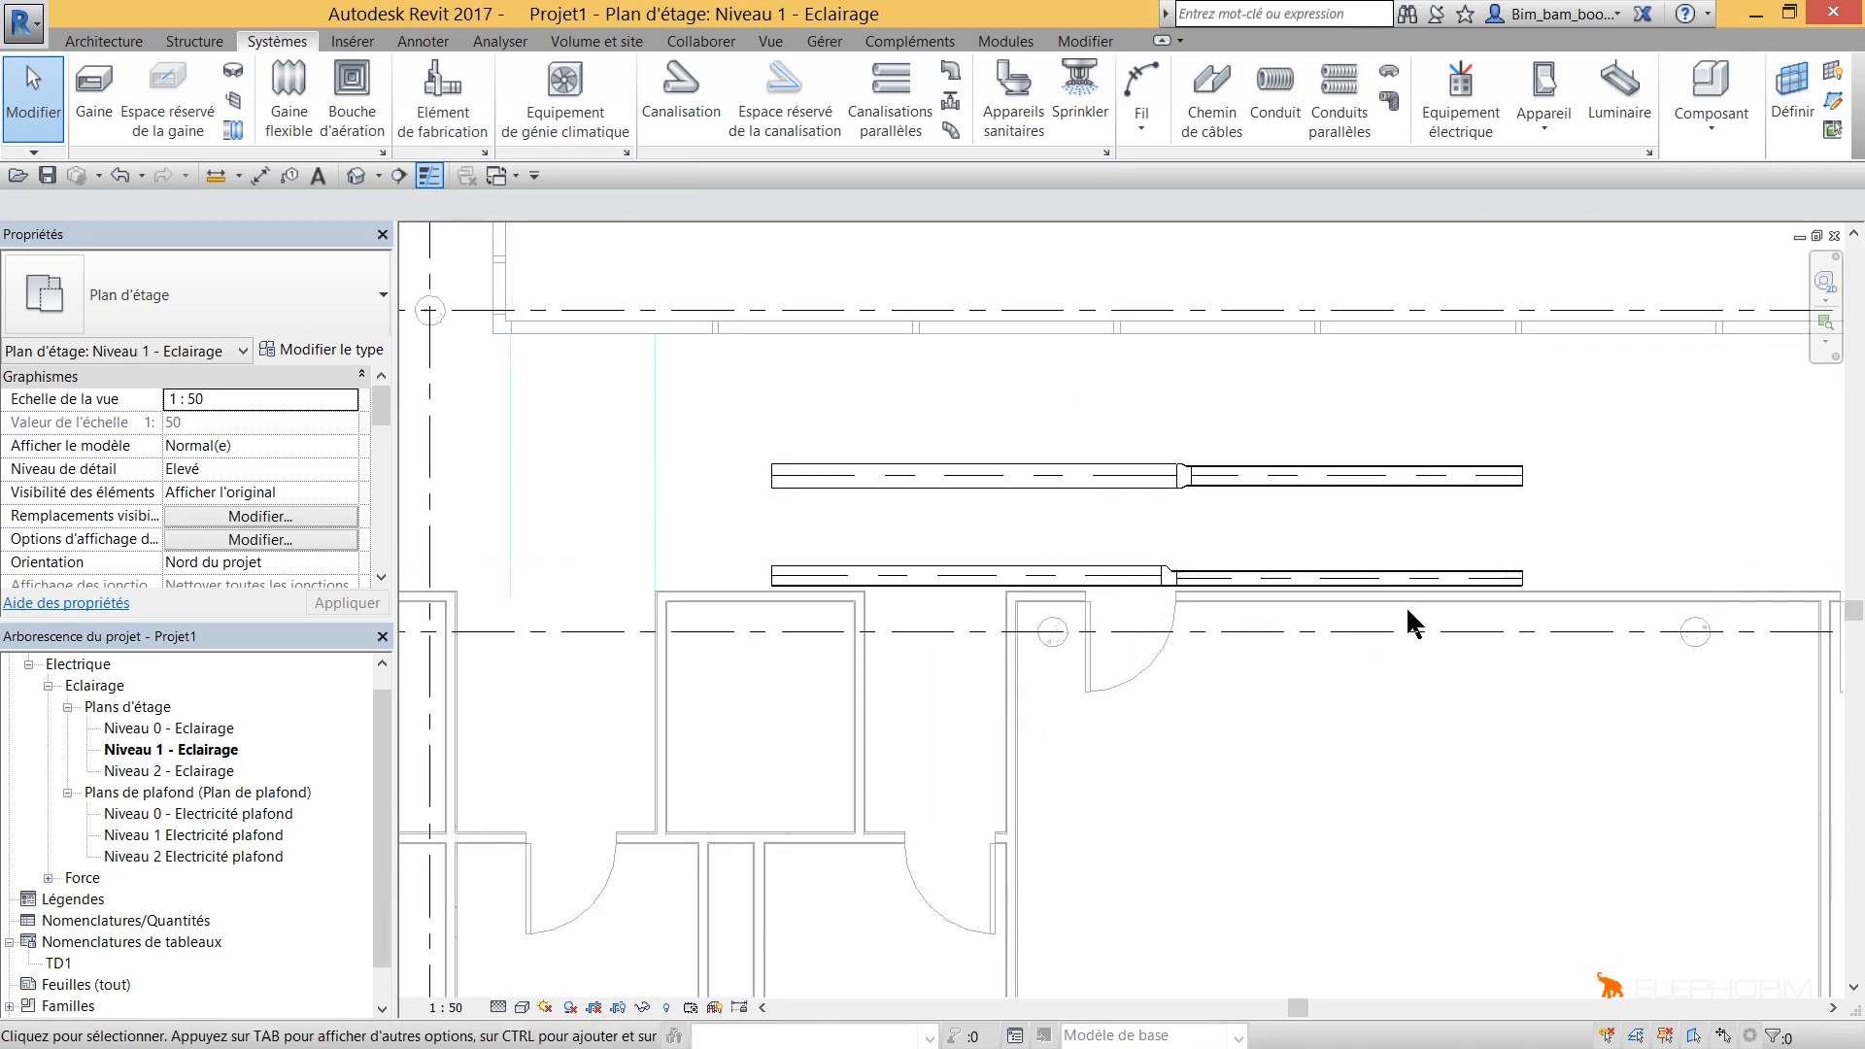
middle_drag(1512, 778, 971, 591)
scroll(972, 591, down, 2)
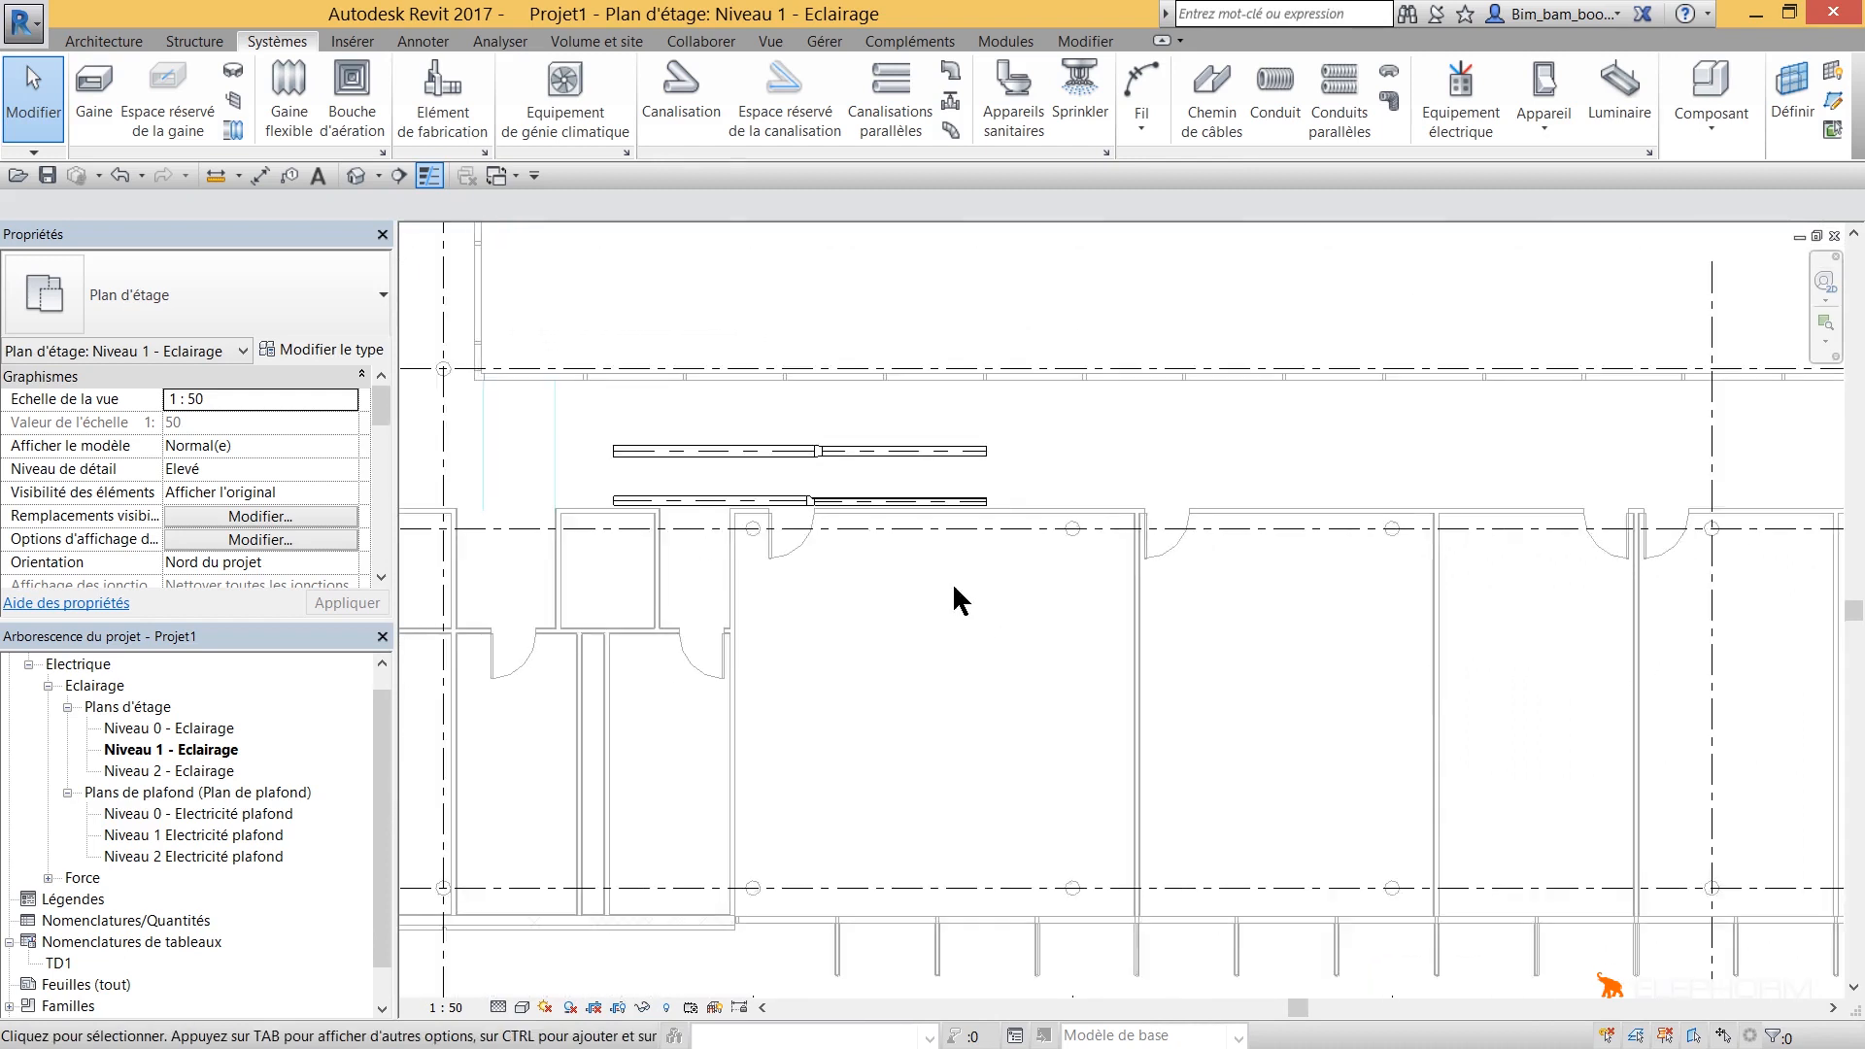
middle_drag(714, 335, 1295, 571)
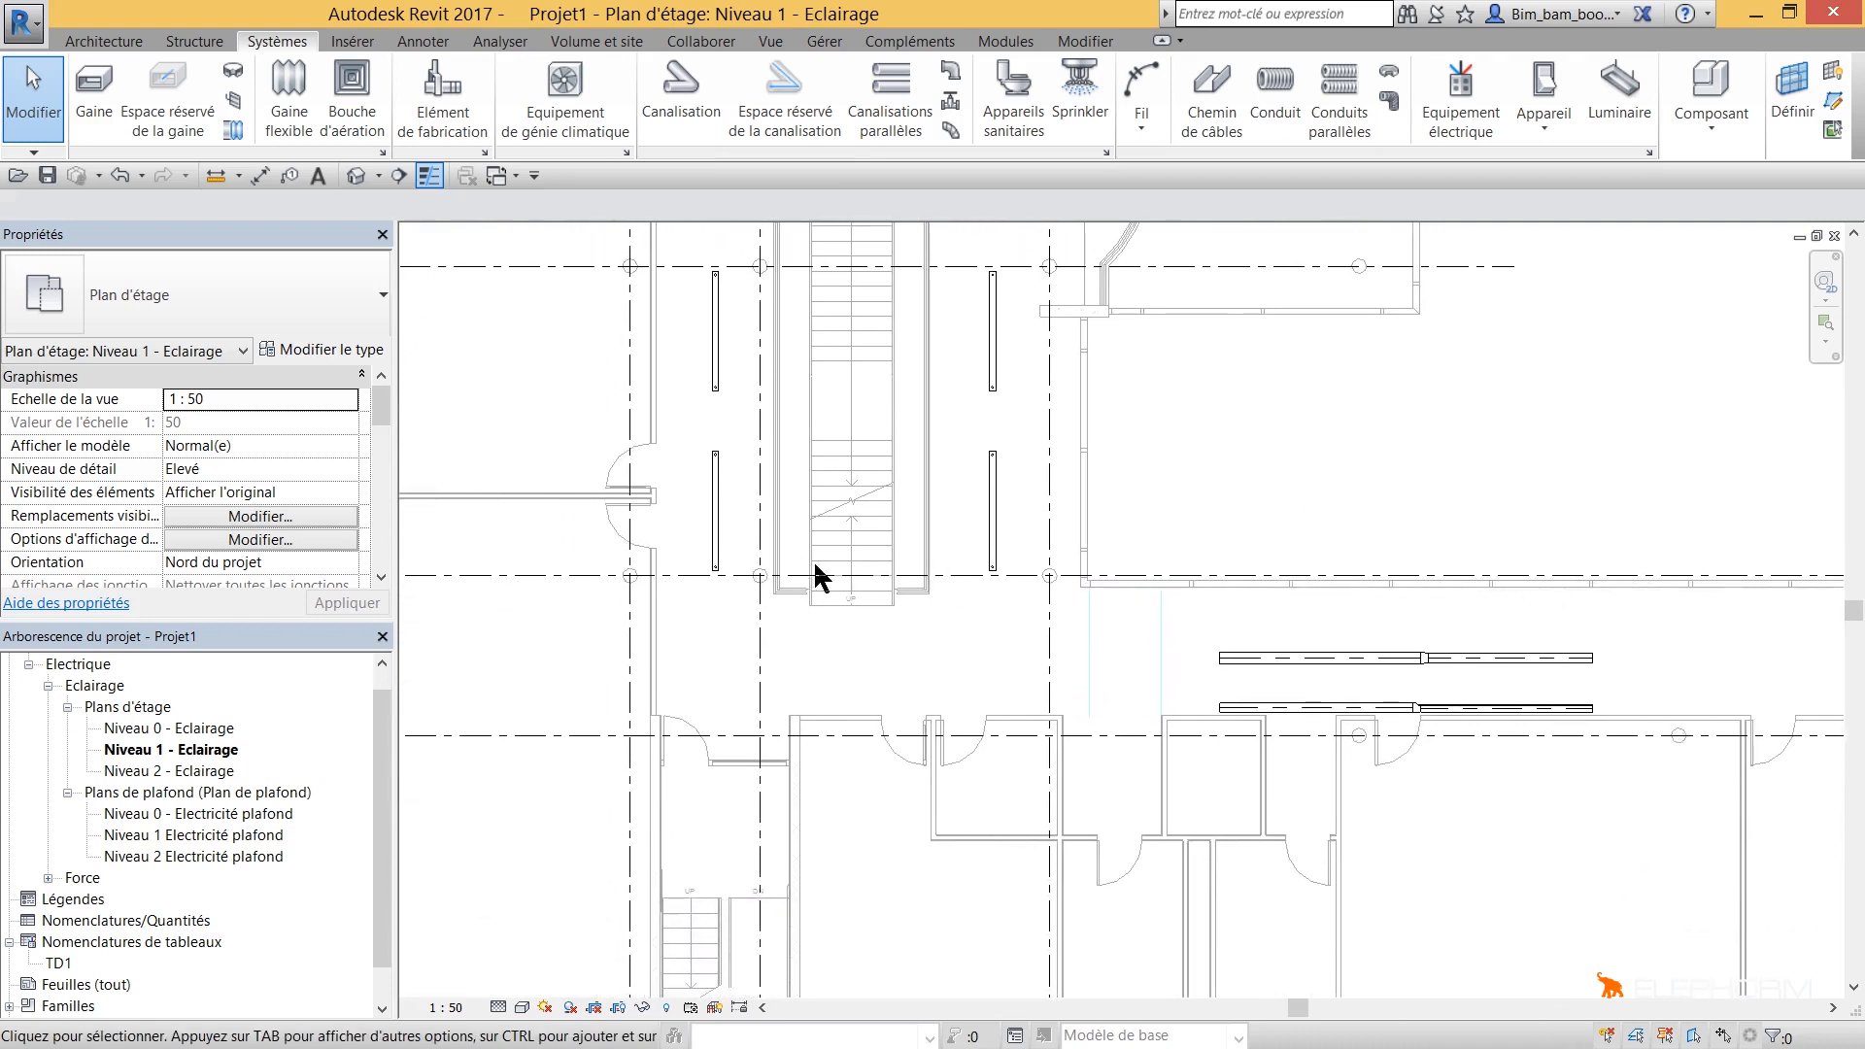
click(1211, 97)
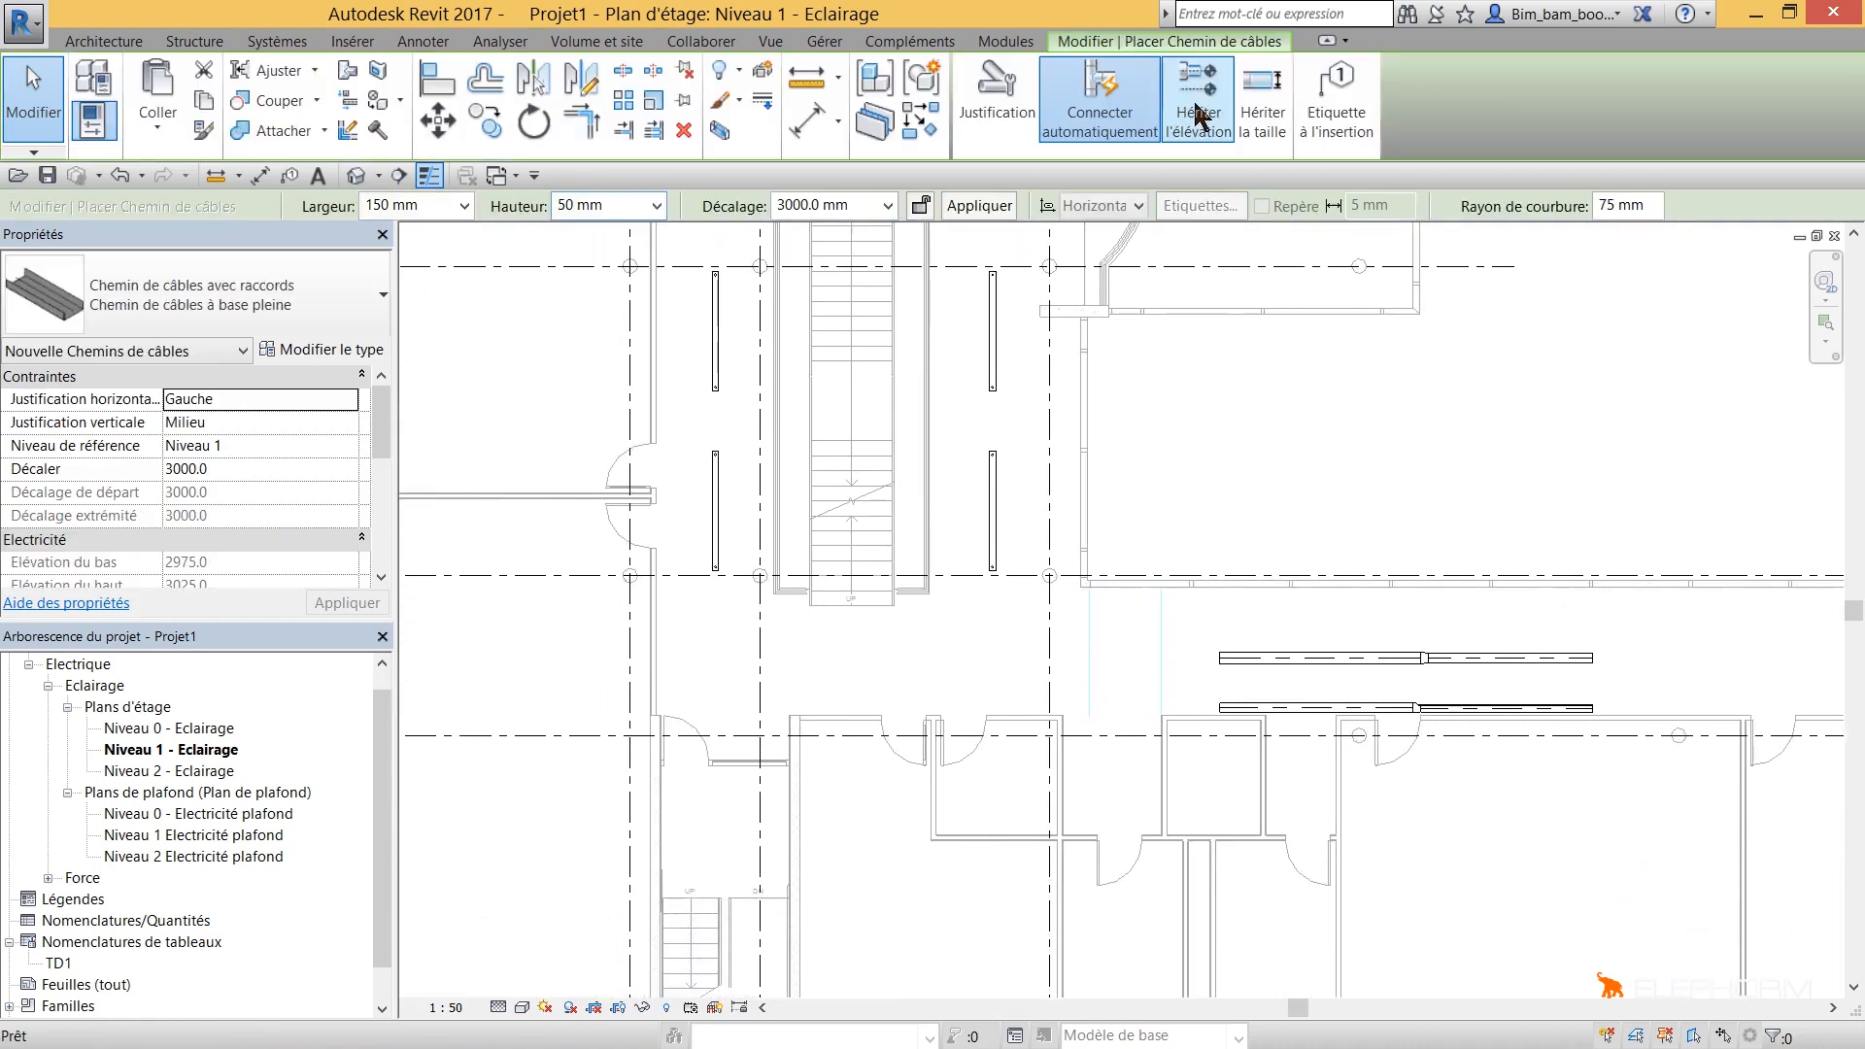
click(1008, 121)
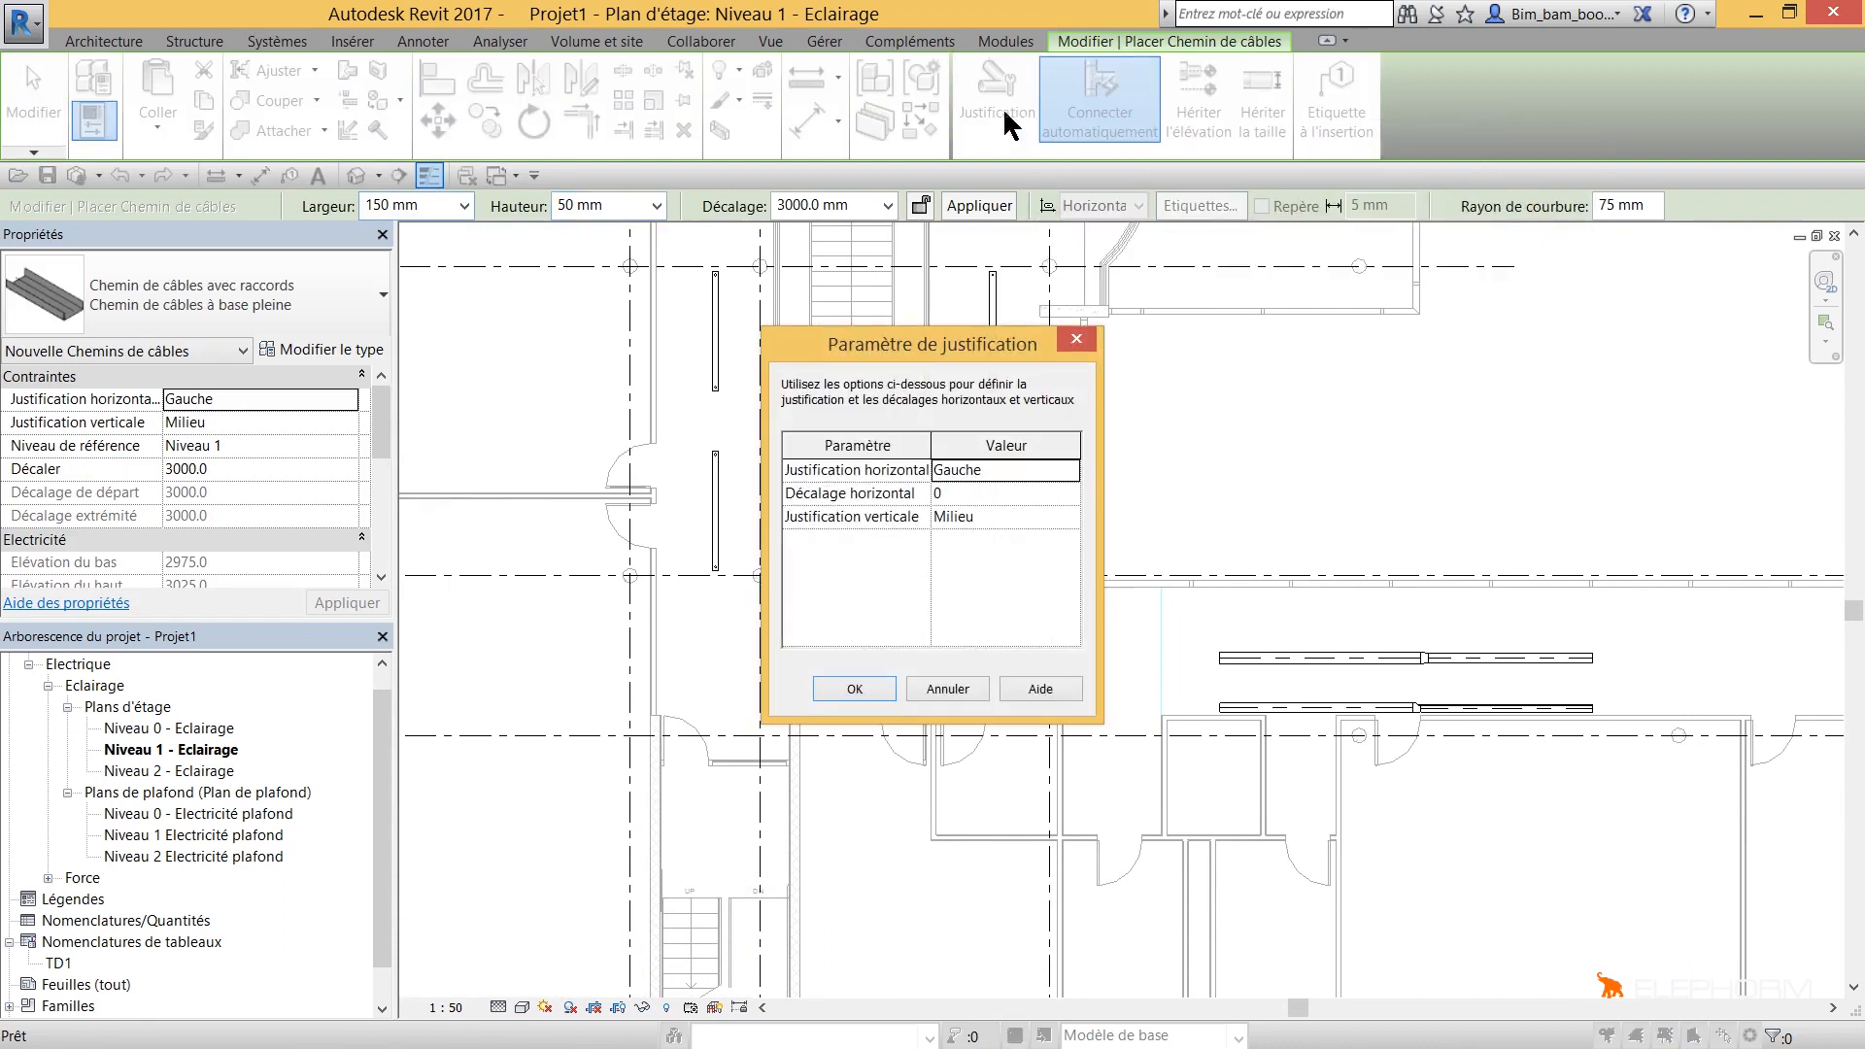
click(982, 494)
click(993, 472)
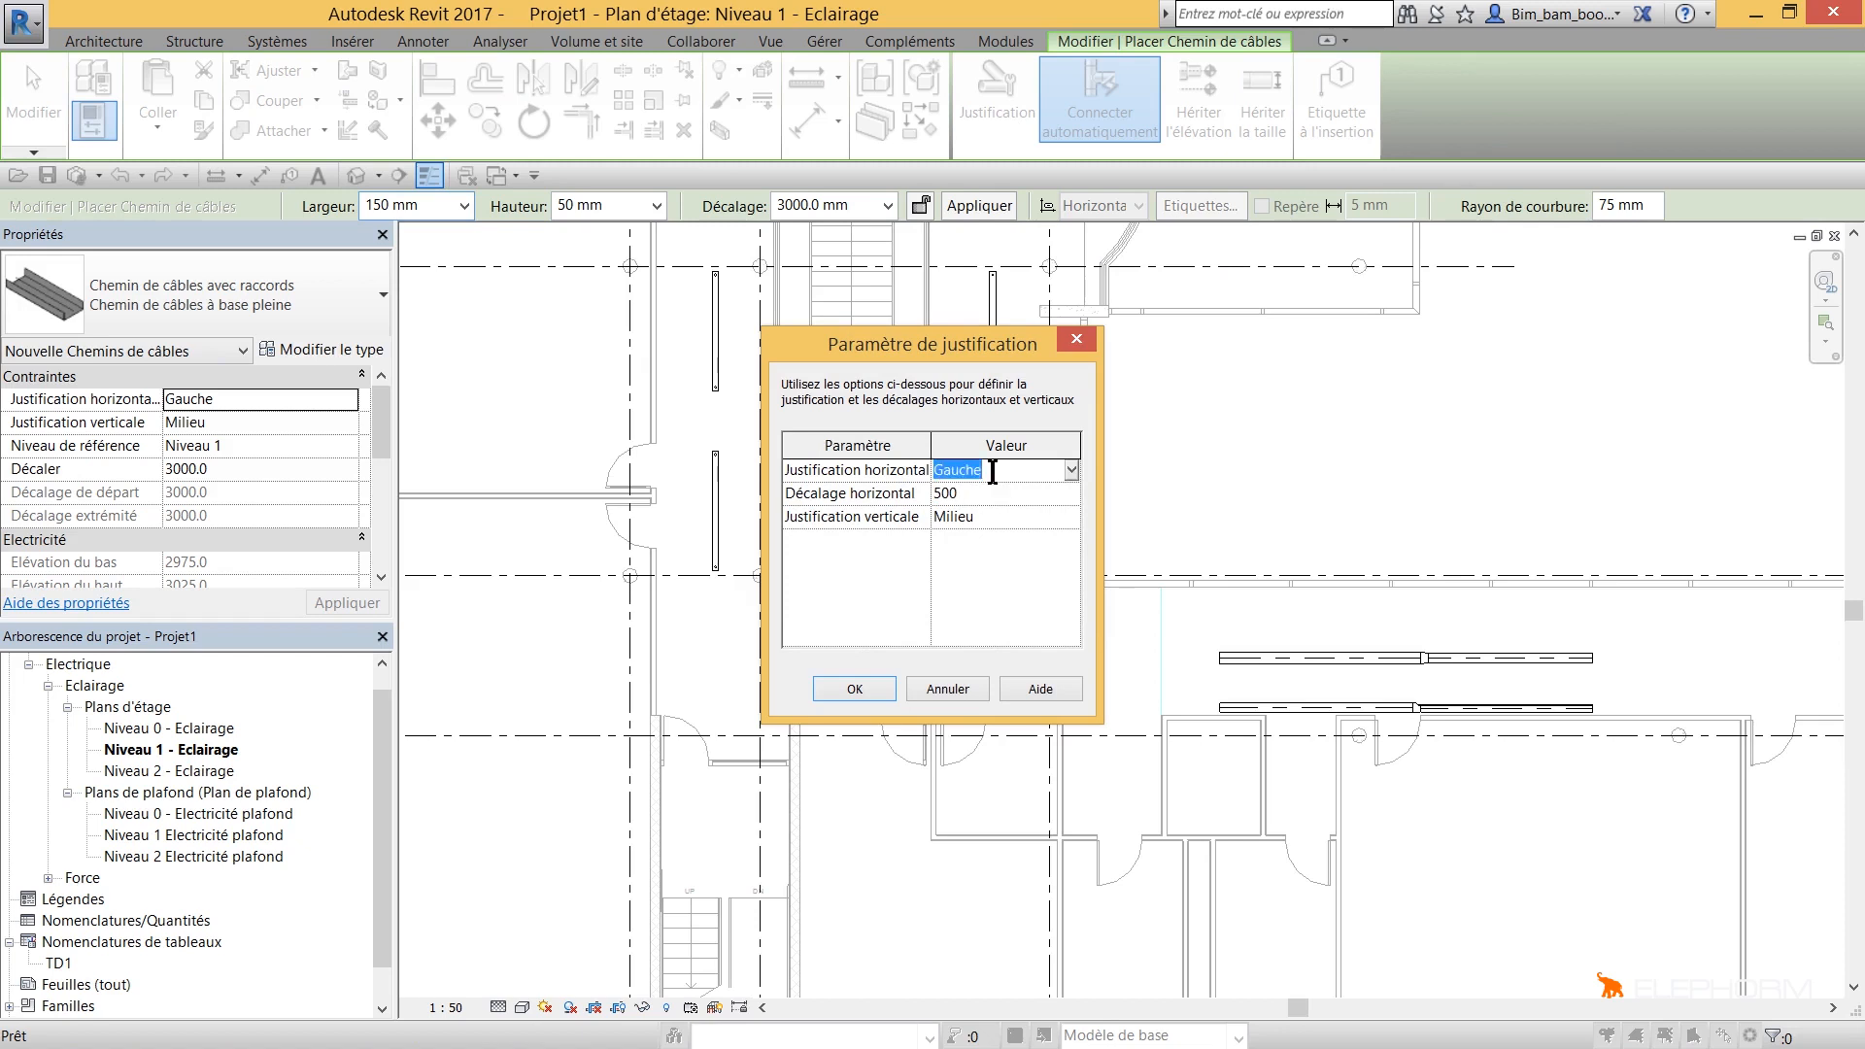
click(853, 689)
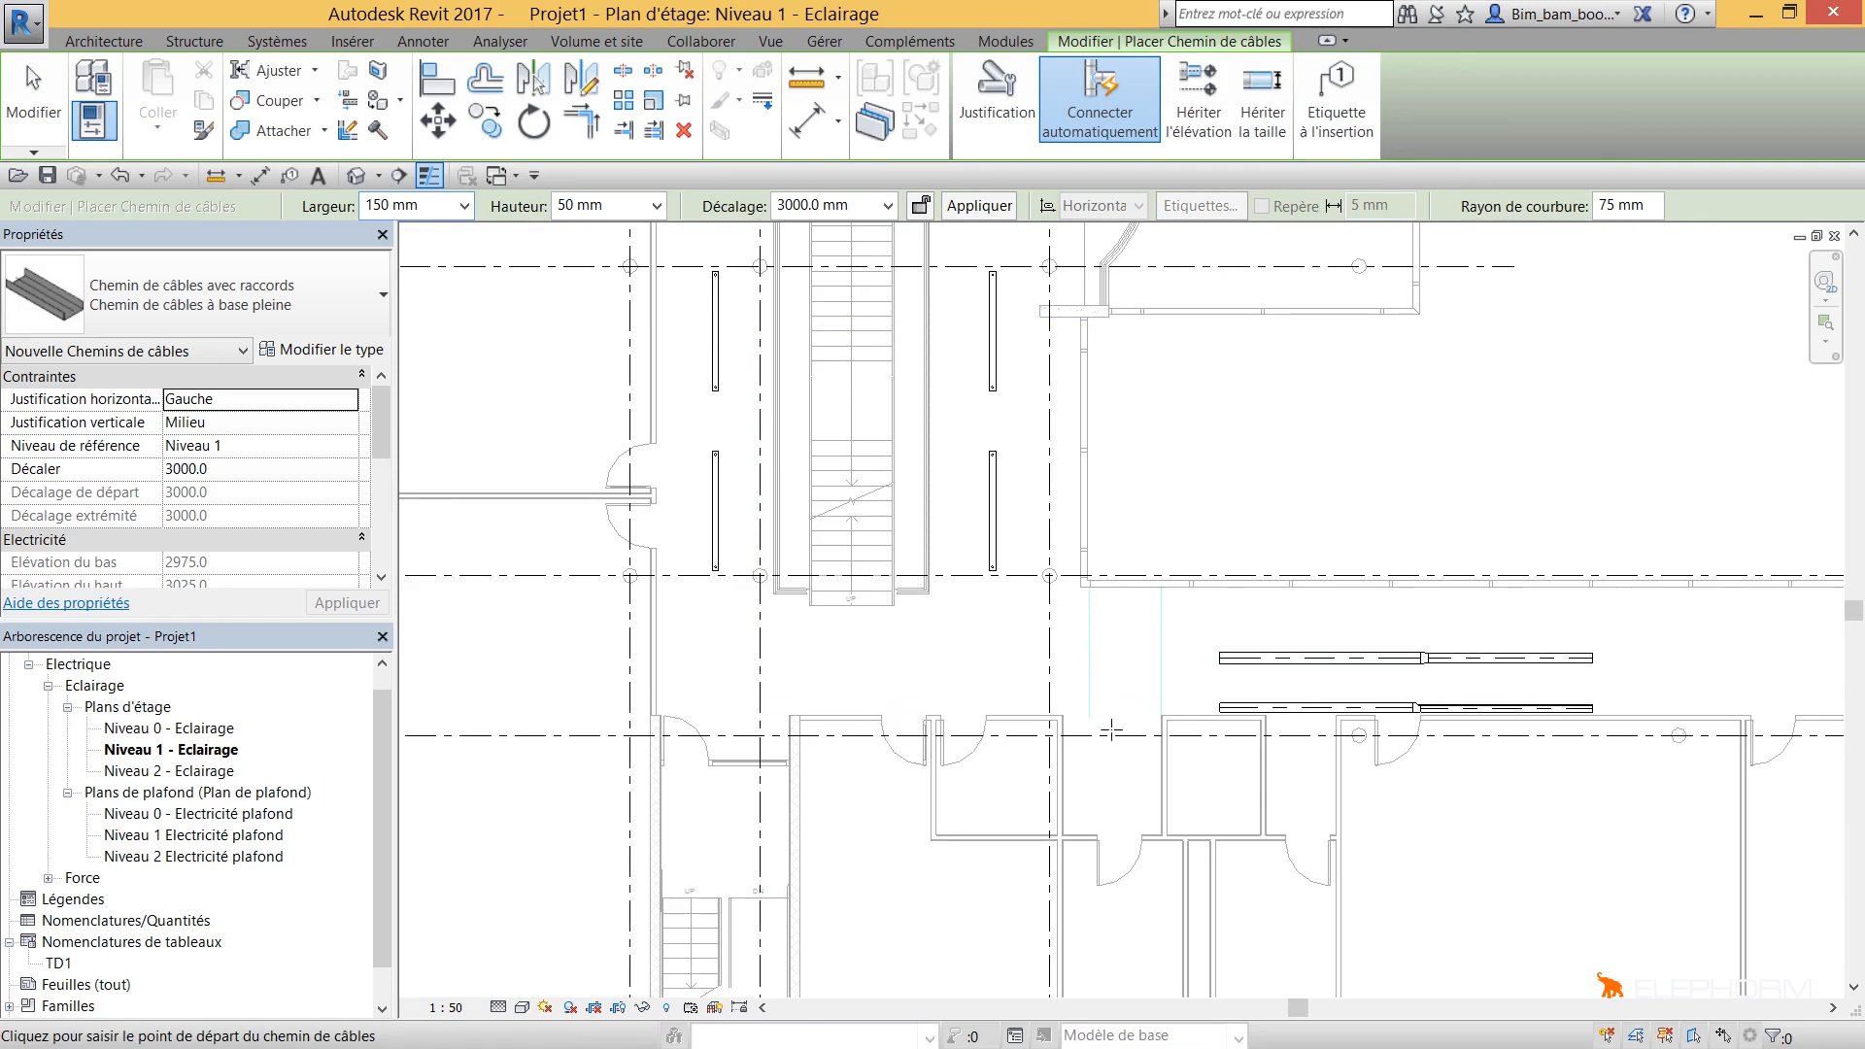
Step: Draw an L-shaped offset cable tray by tracing grid 2 up to grid H and grid H eastward, ending above the upper tray run
scroll(761, 694, up, 3)
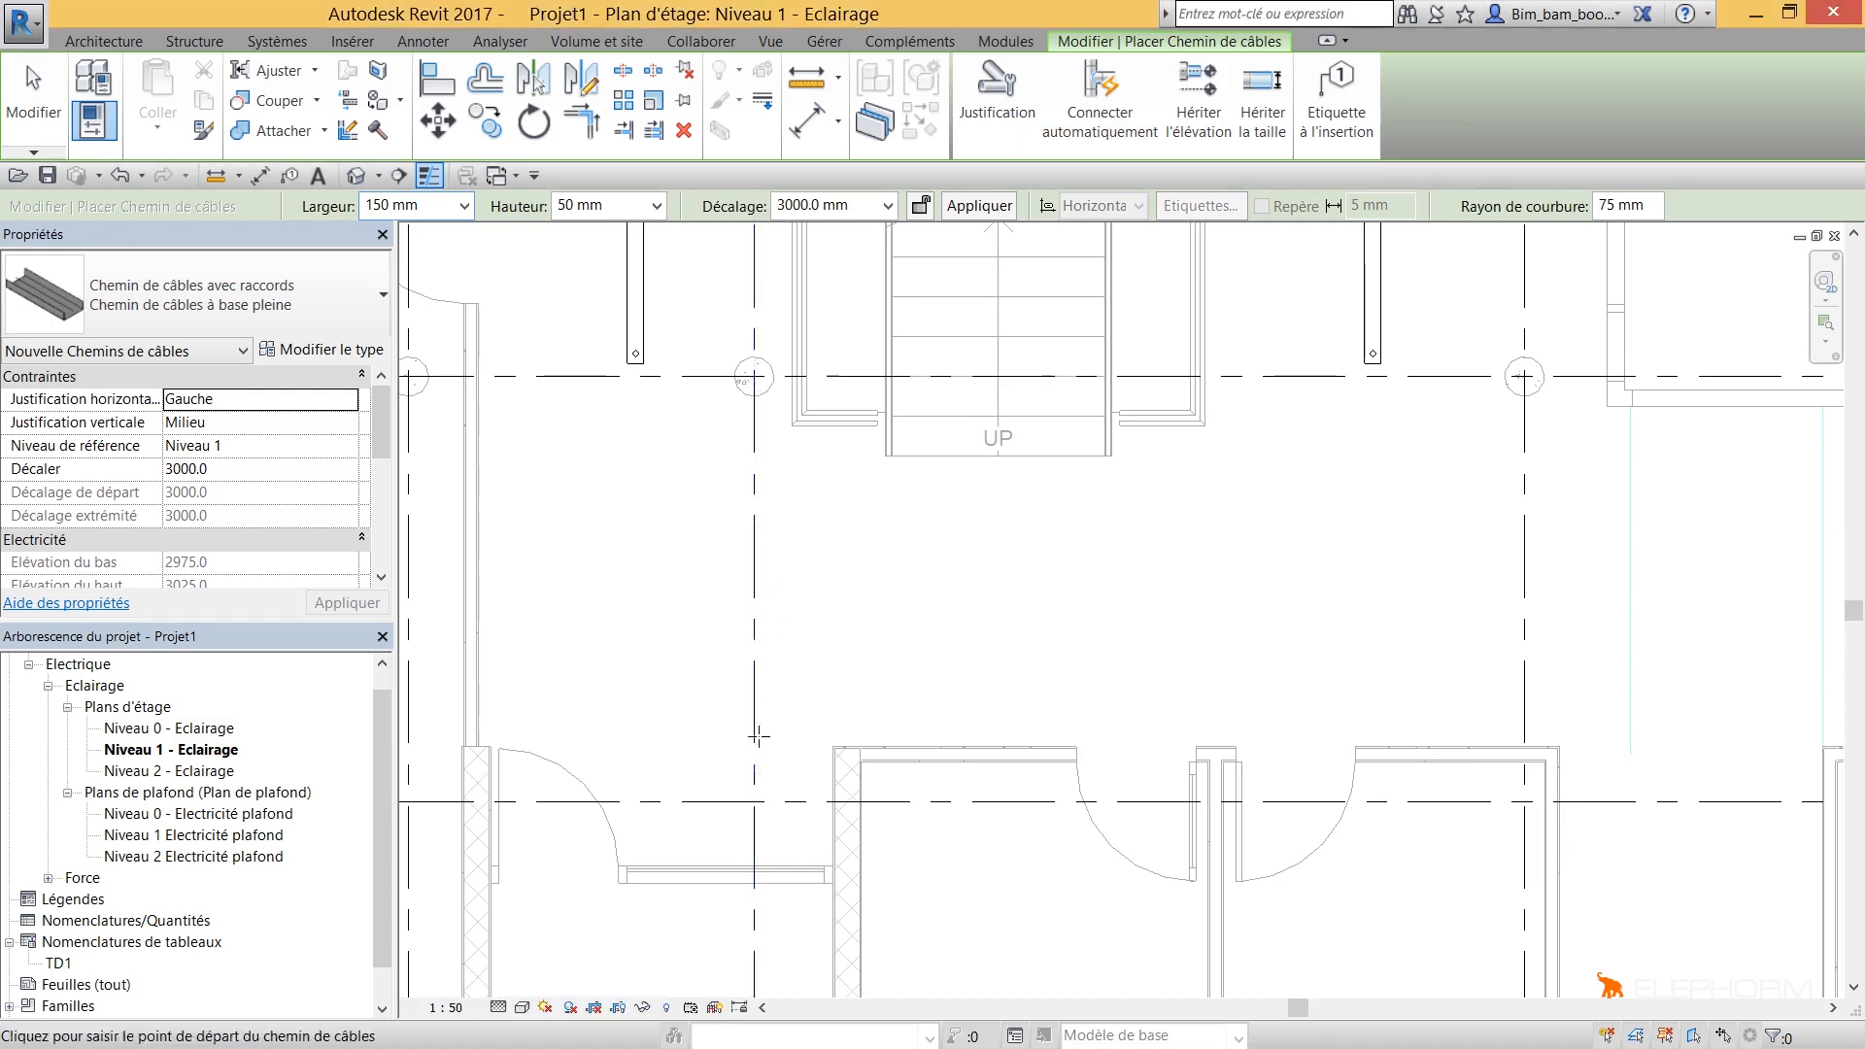
click(756, 870)
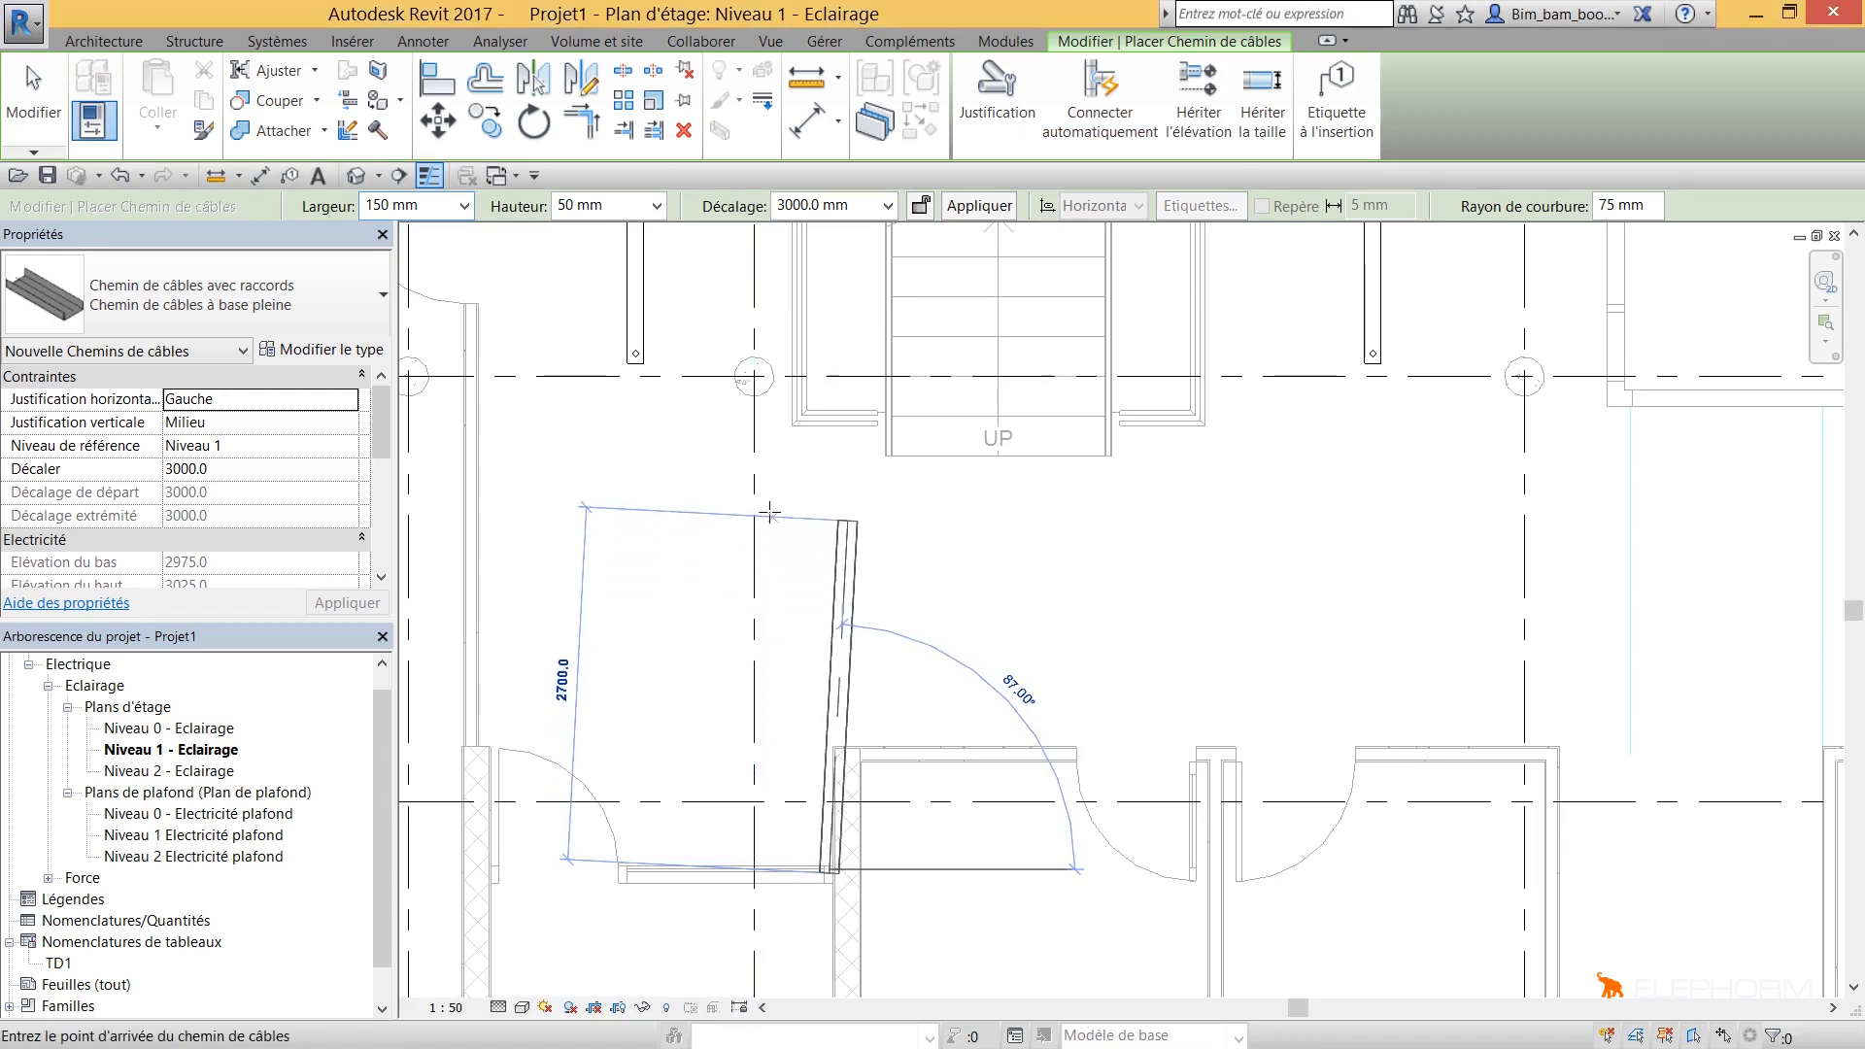
click(758, 376)
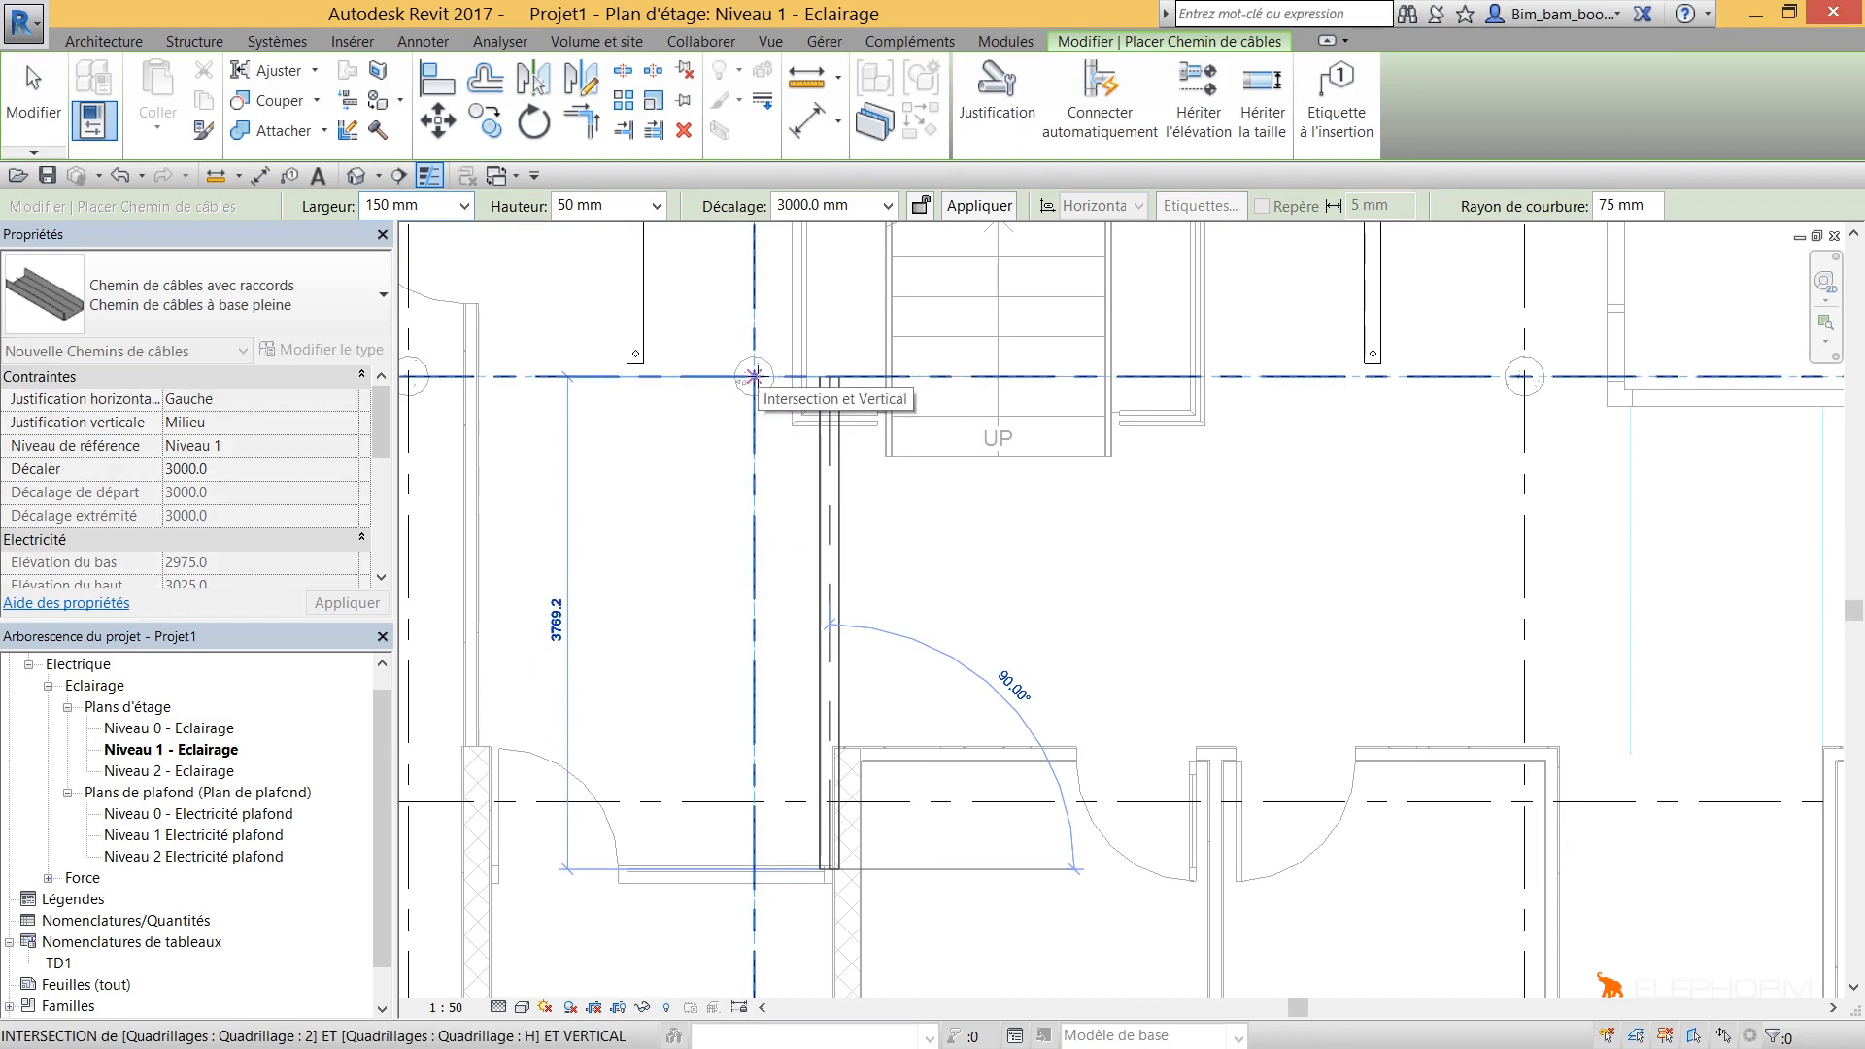
click(755, 376)
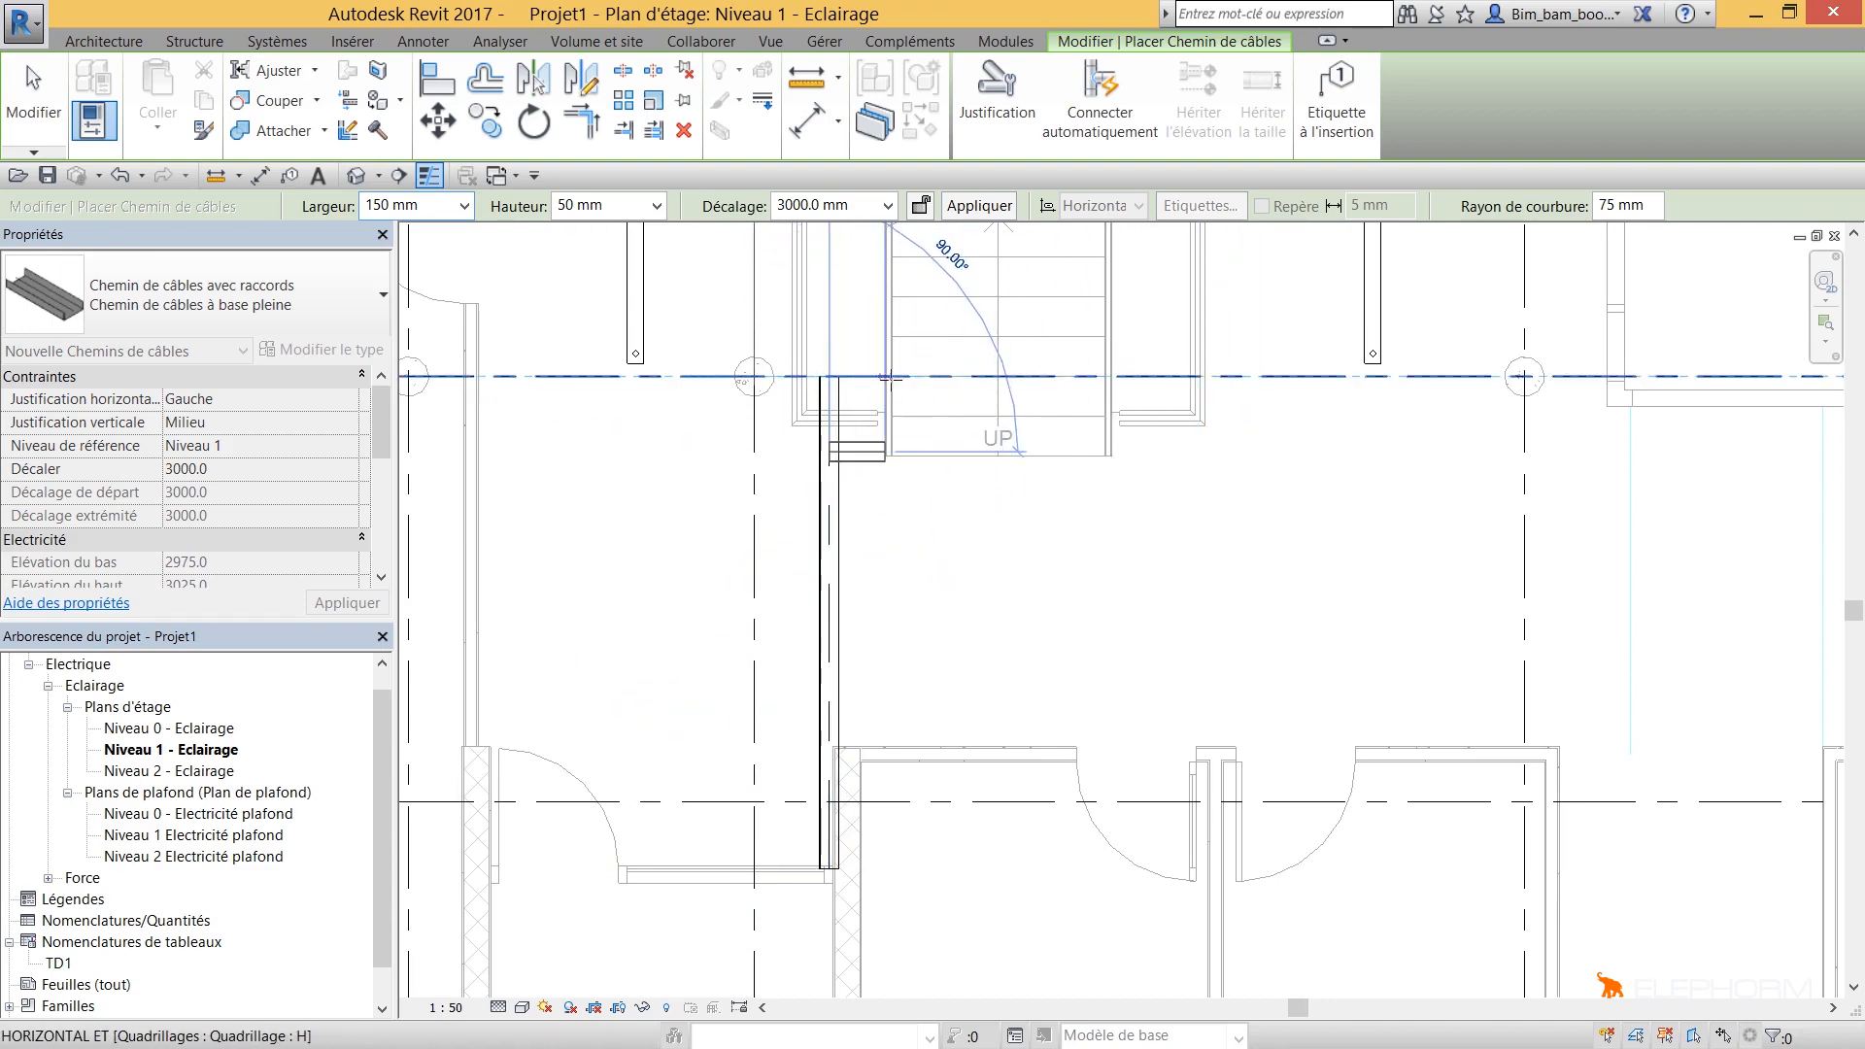
click(1471, 383)
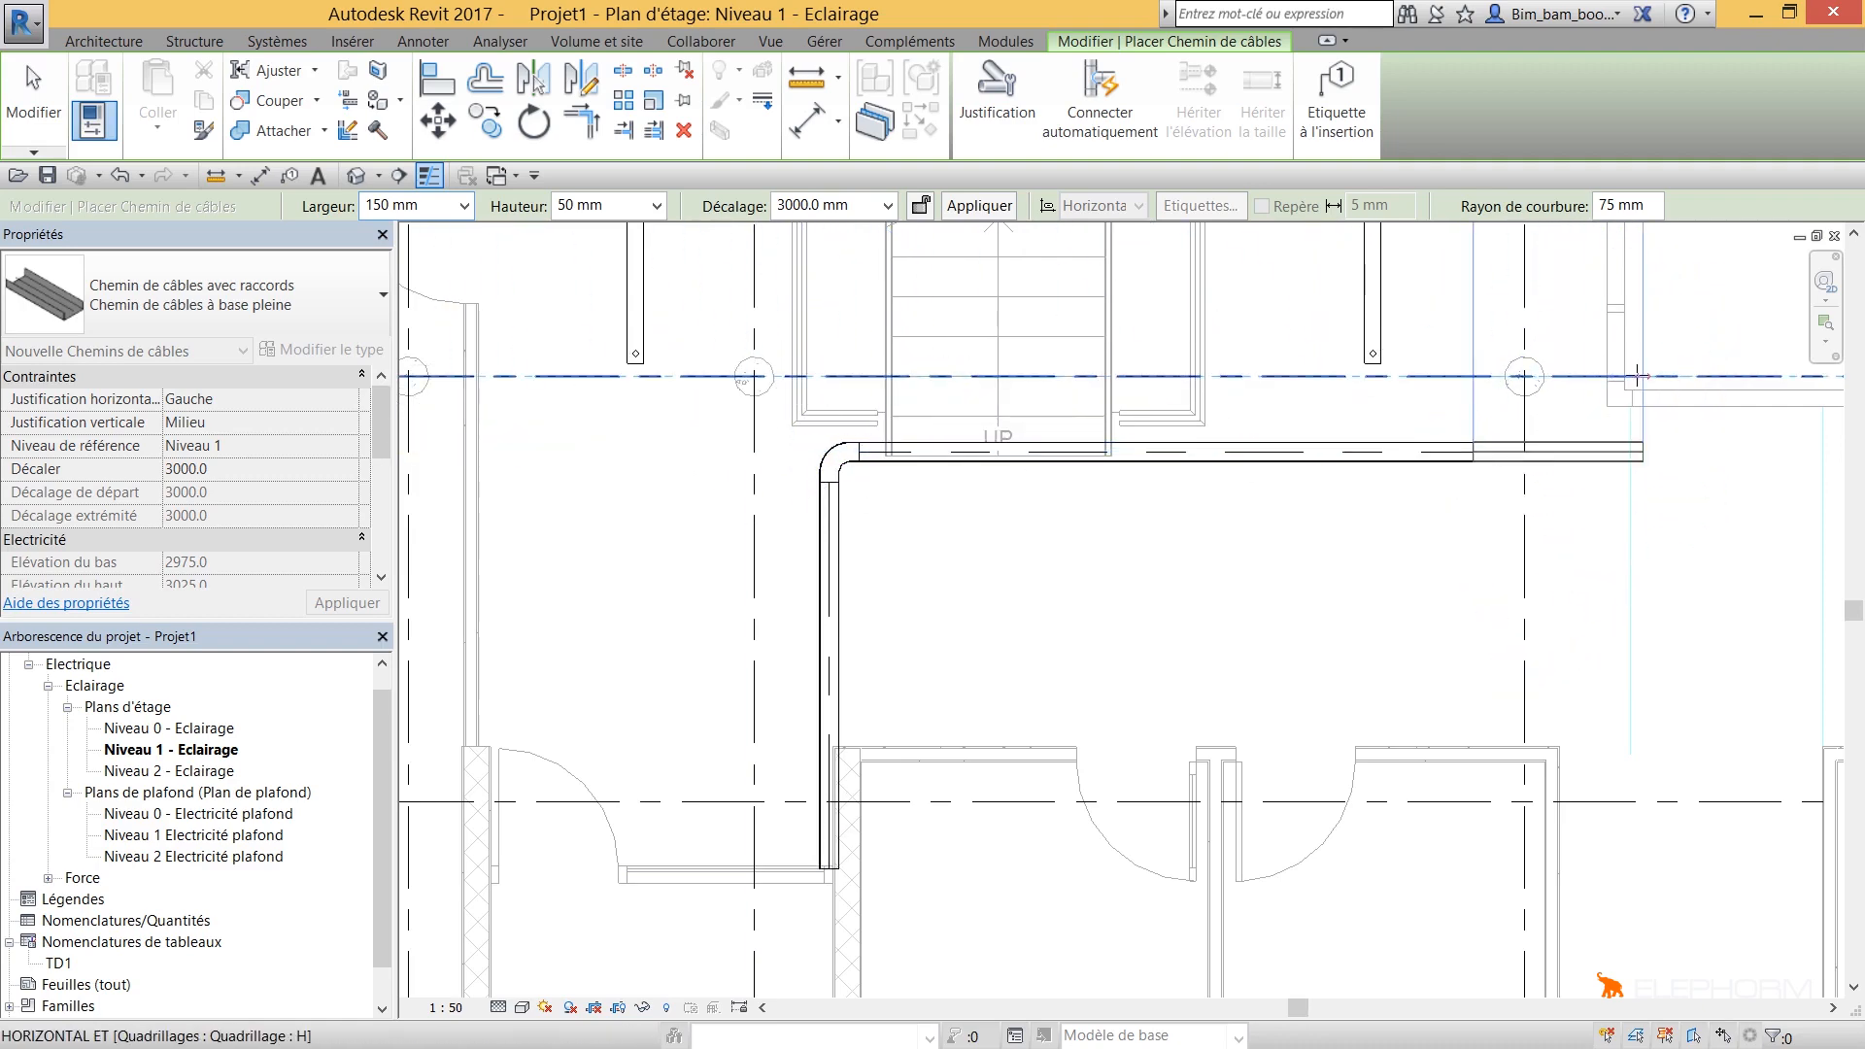
scroll(1638, 376, down, 2)
middle_drag(1638, 376, 955, 351)
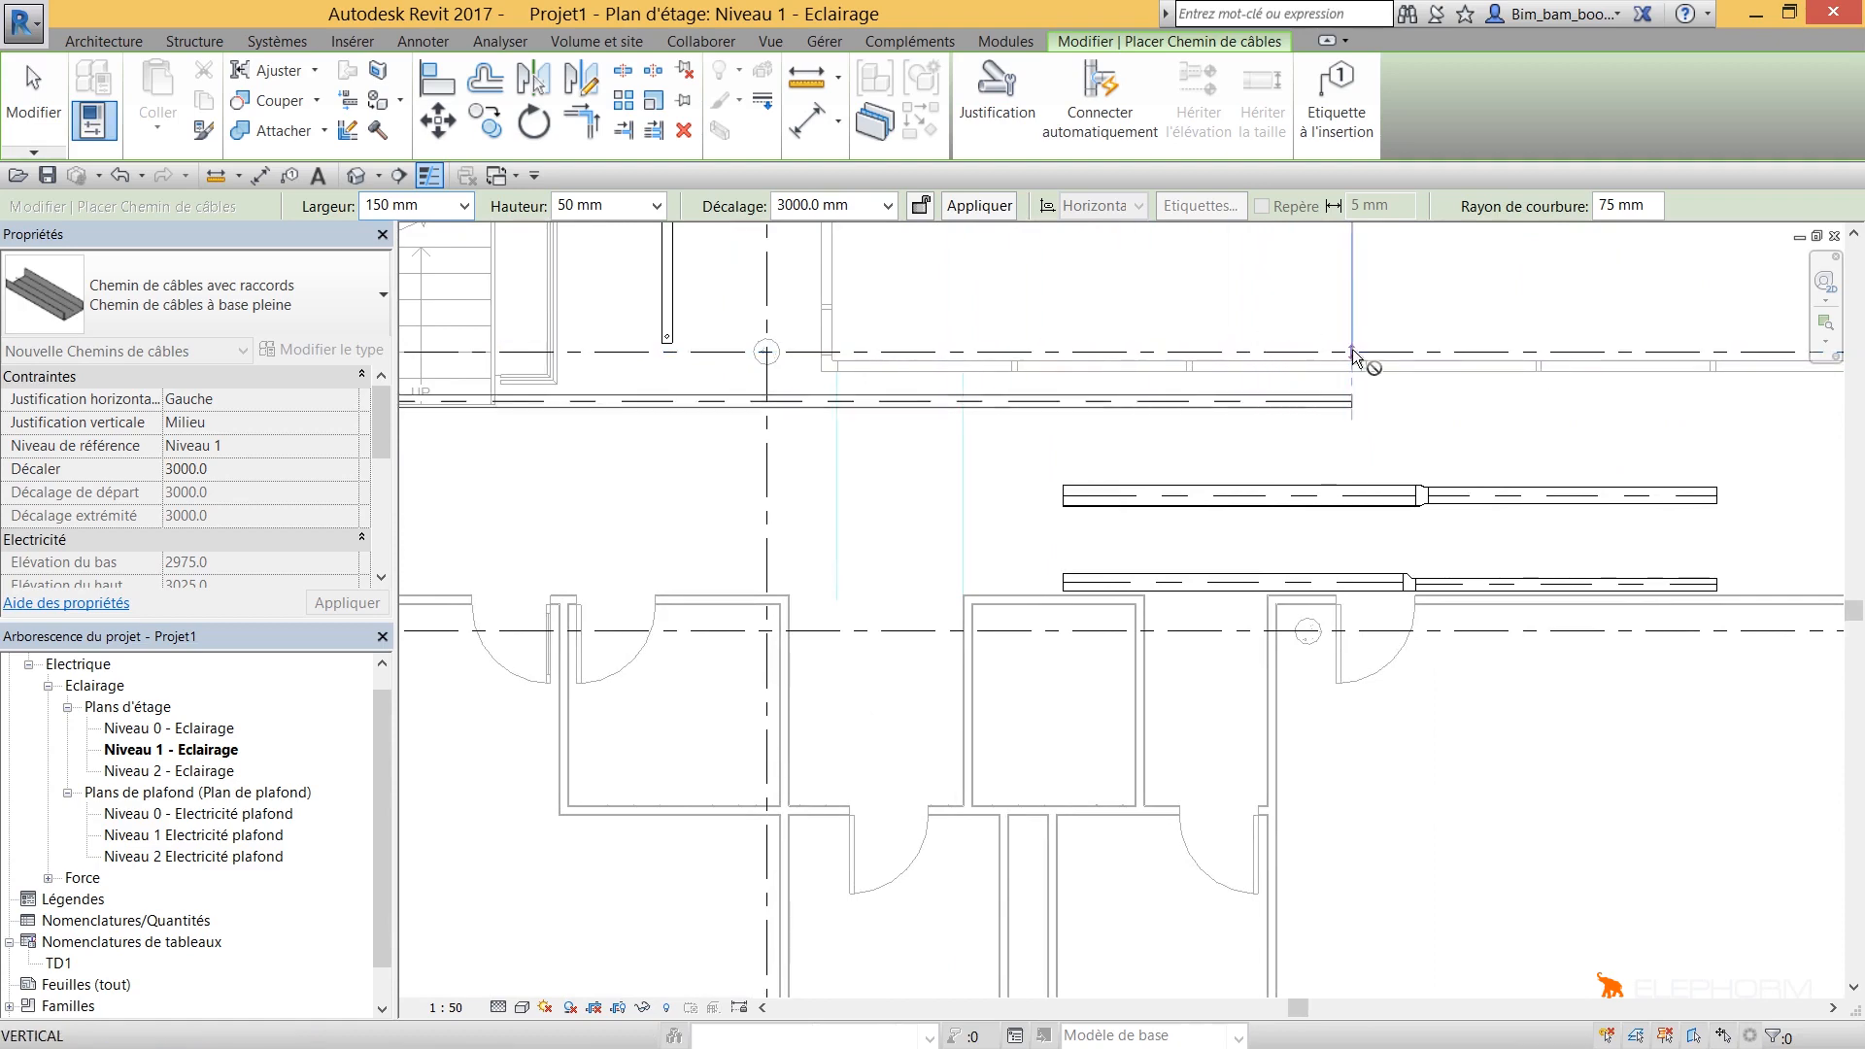
middle_drag(1433, 351, 875, 308)
scroll(875, 308, down, 2)
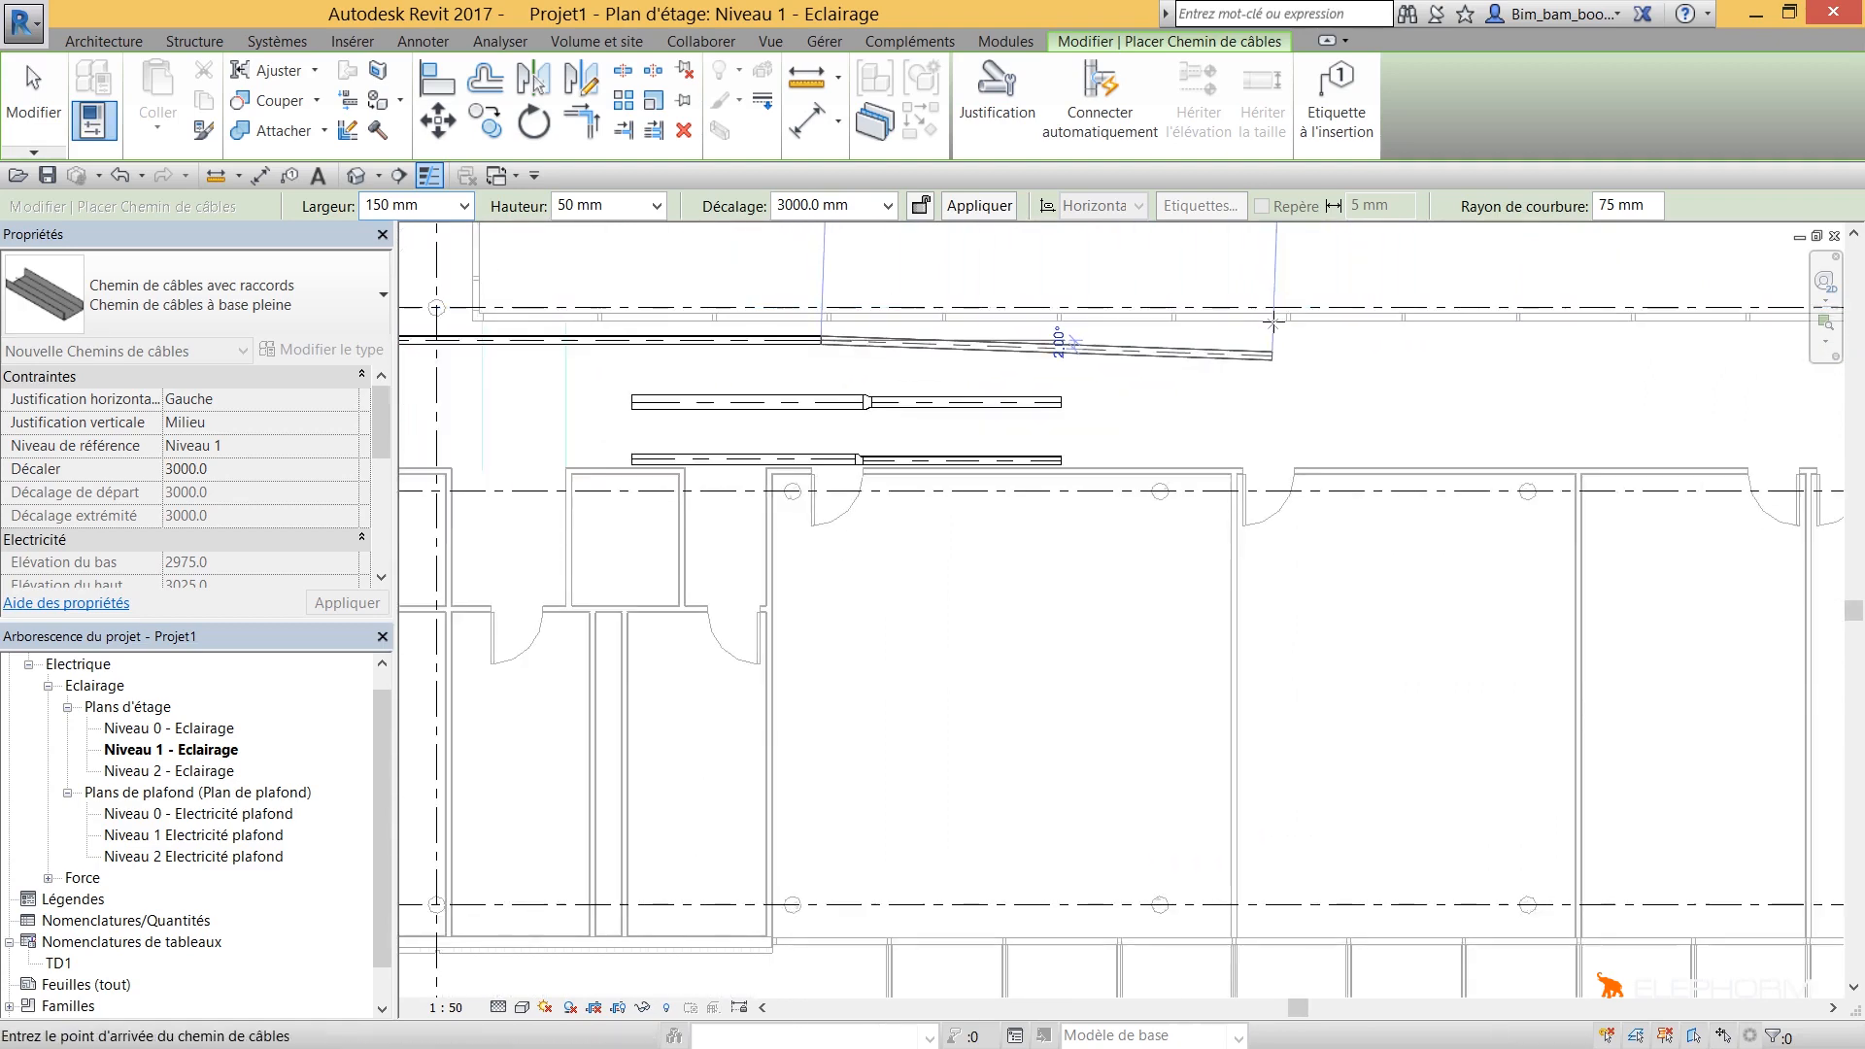
scroll(1278, 312, down, 2)
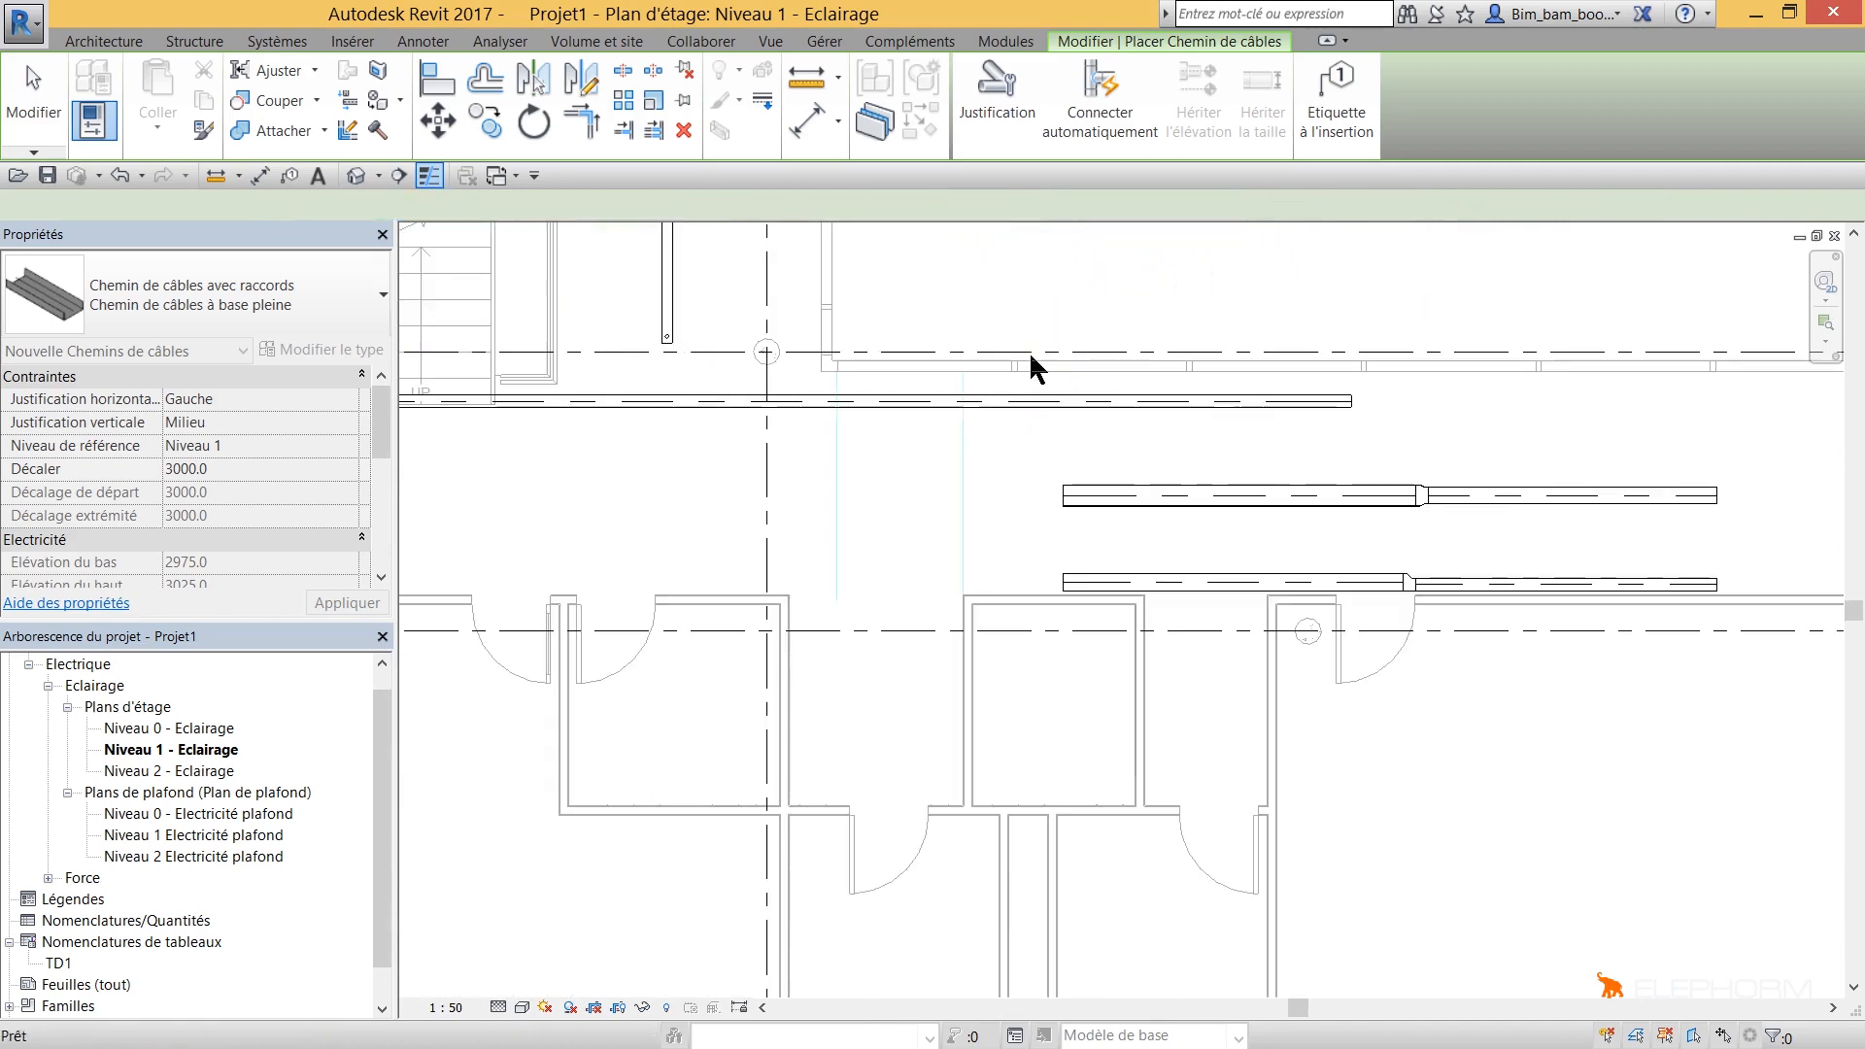
scroll(1059, 499, up, 3)
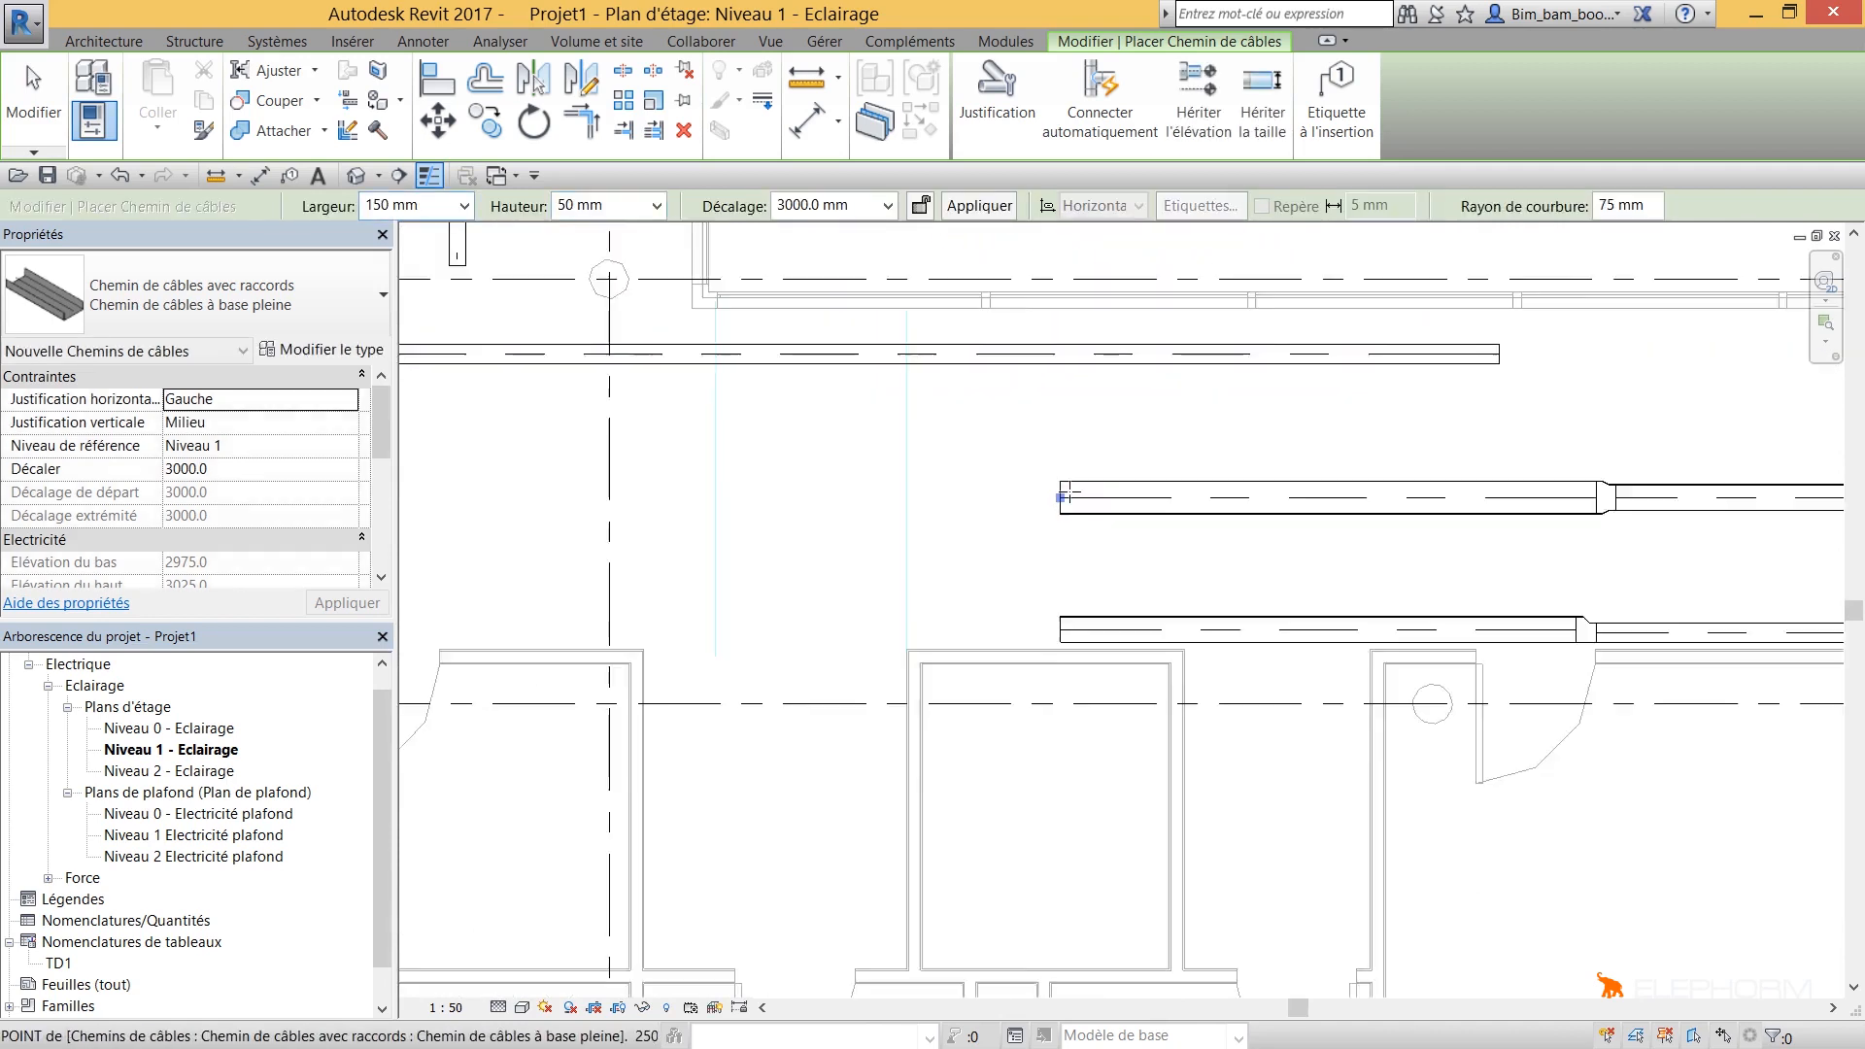
click(1058, 498)
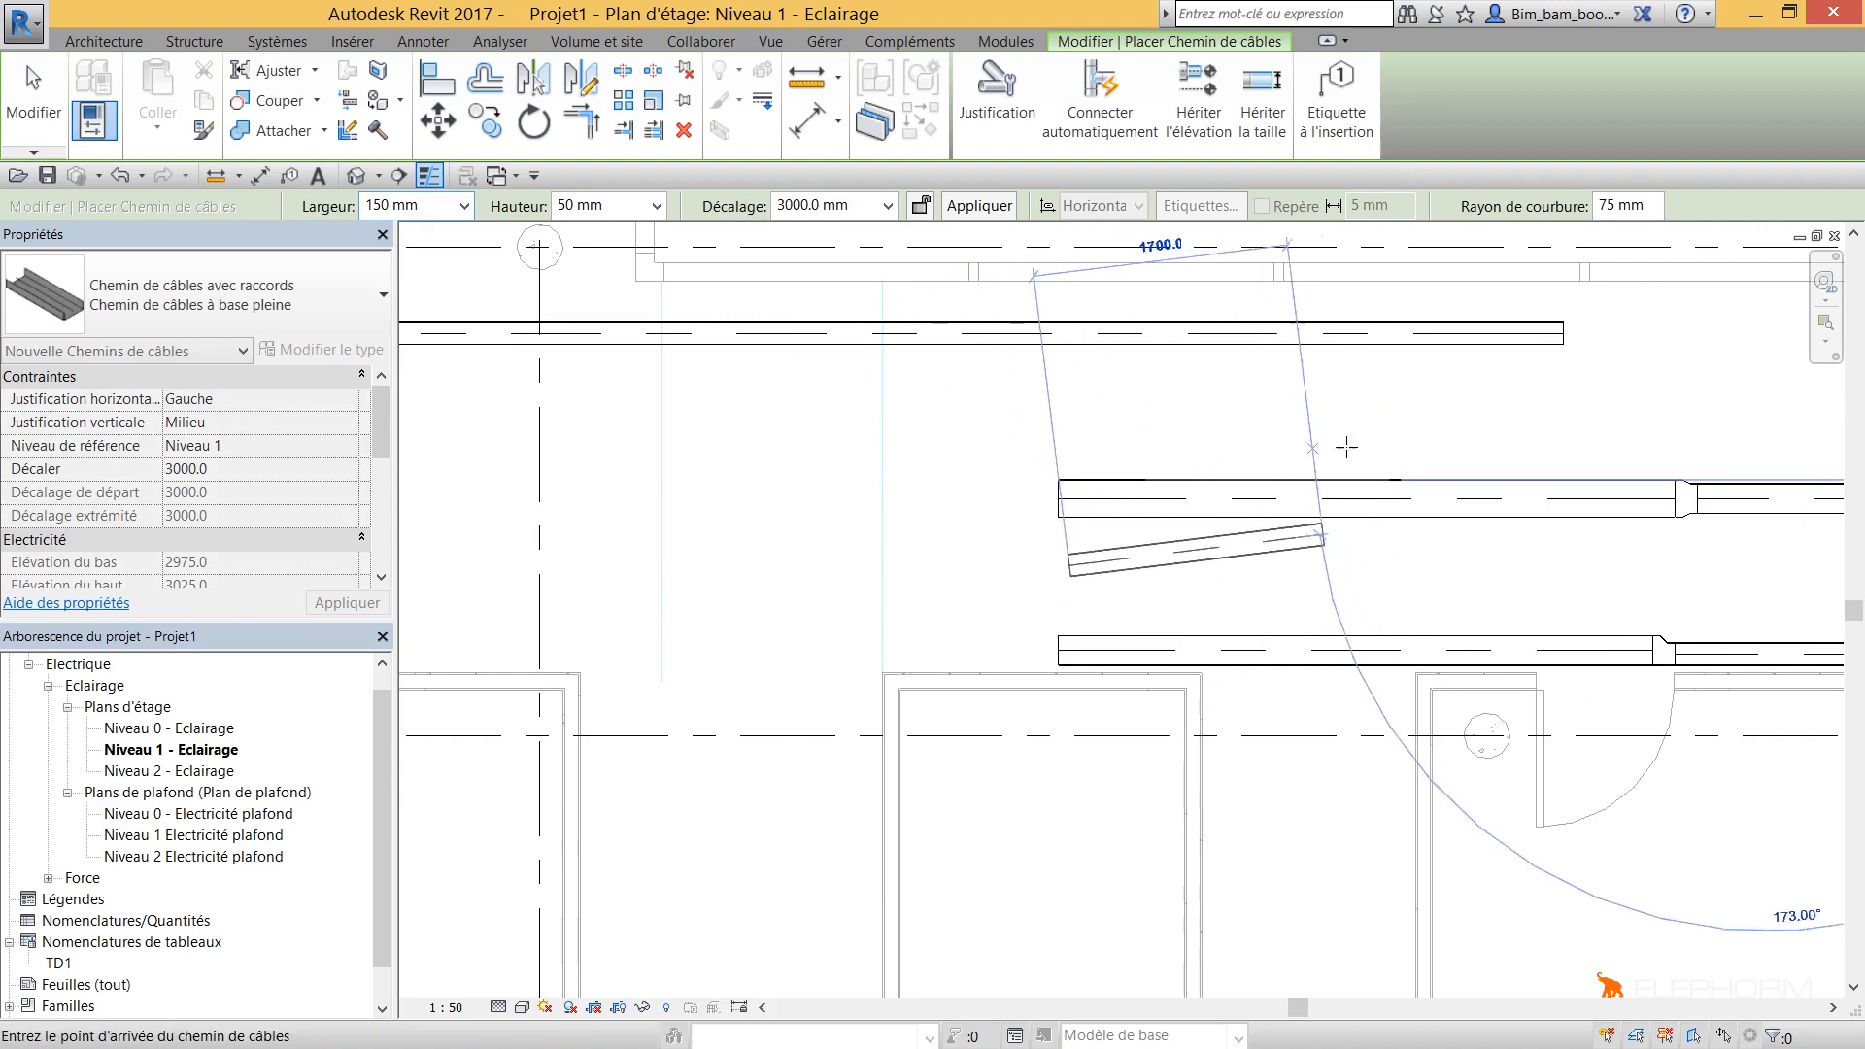
key(Escape)
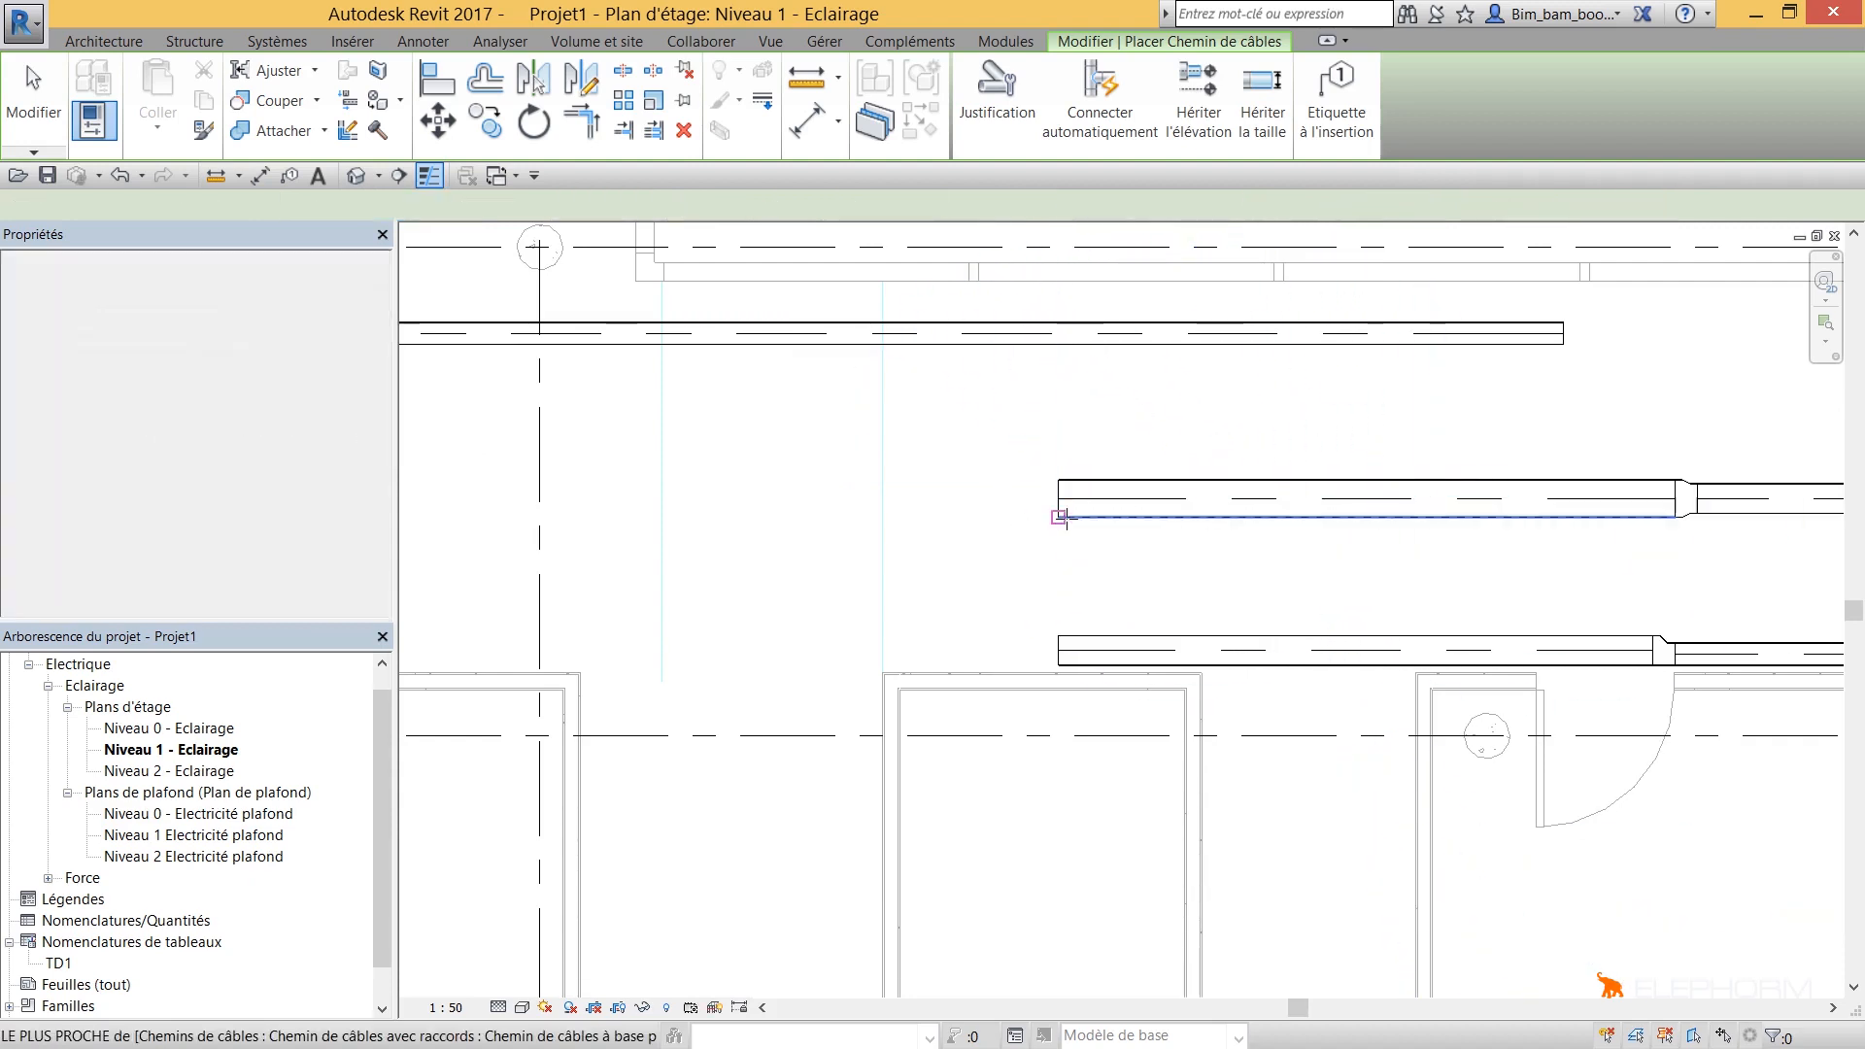
Step: Draw an offset horizontal cable tray by tracing the upper run's lower edge from its left end to beyond its right end
click(1060, 517)
middle_drag(1627, 528, 1182, 487)
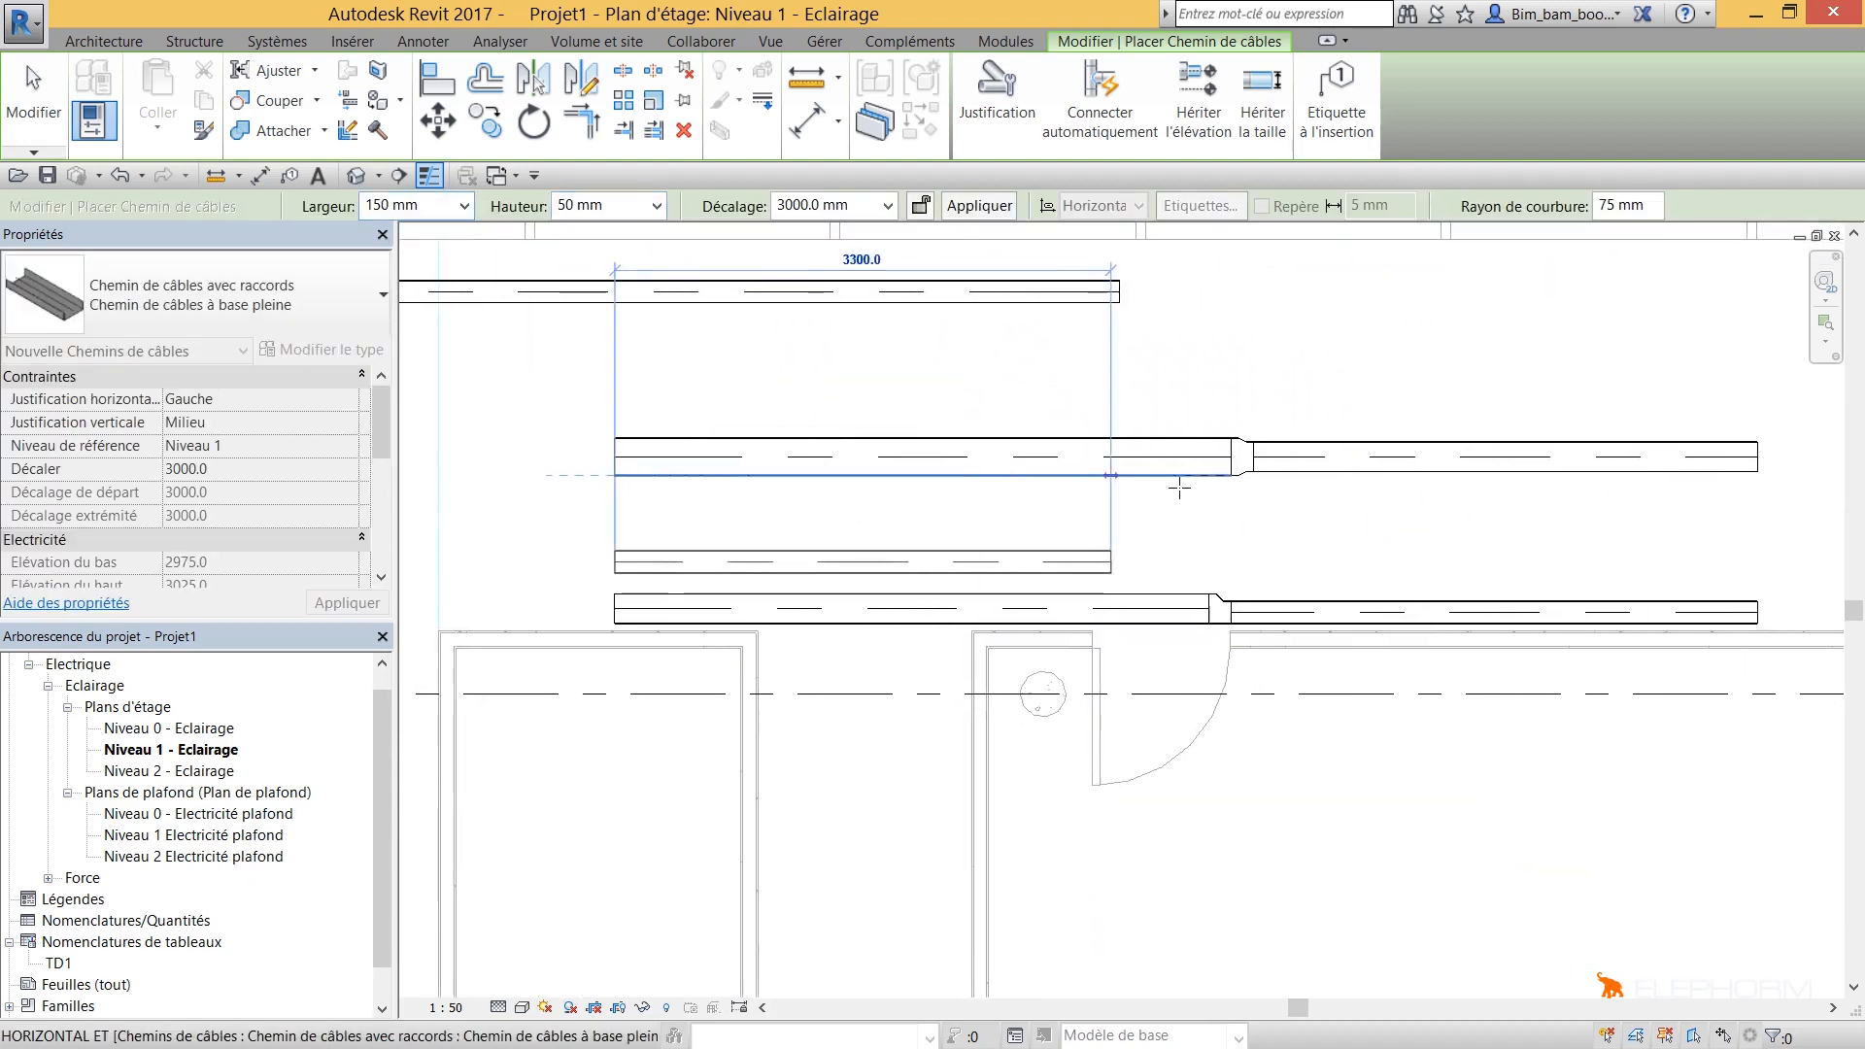
middle_drag(1677, 516, 1145, 441)
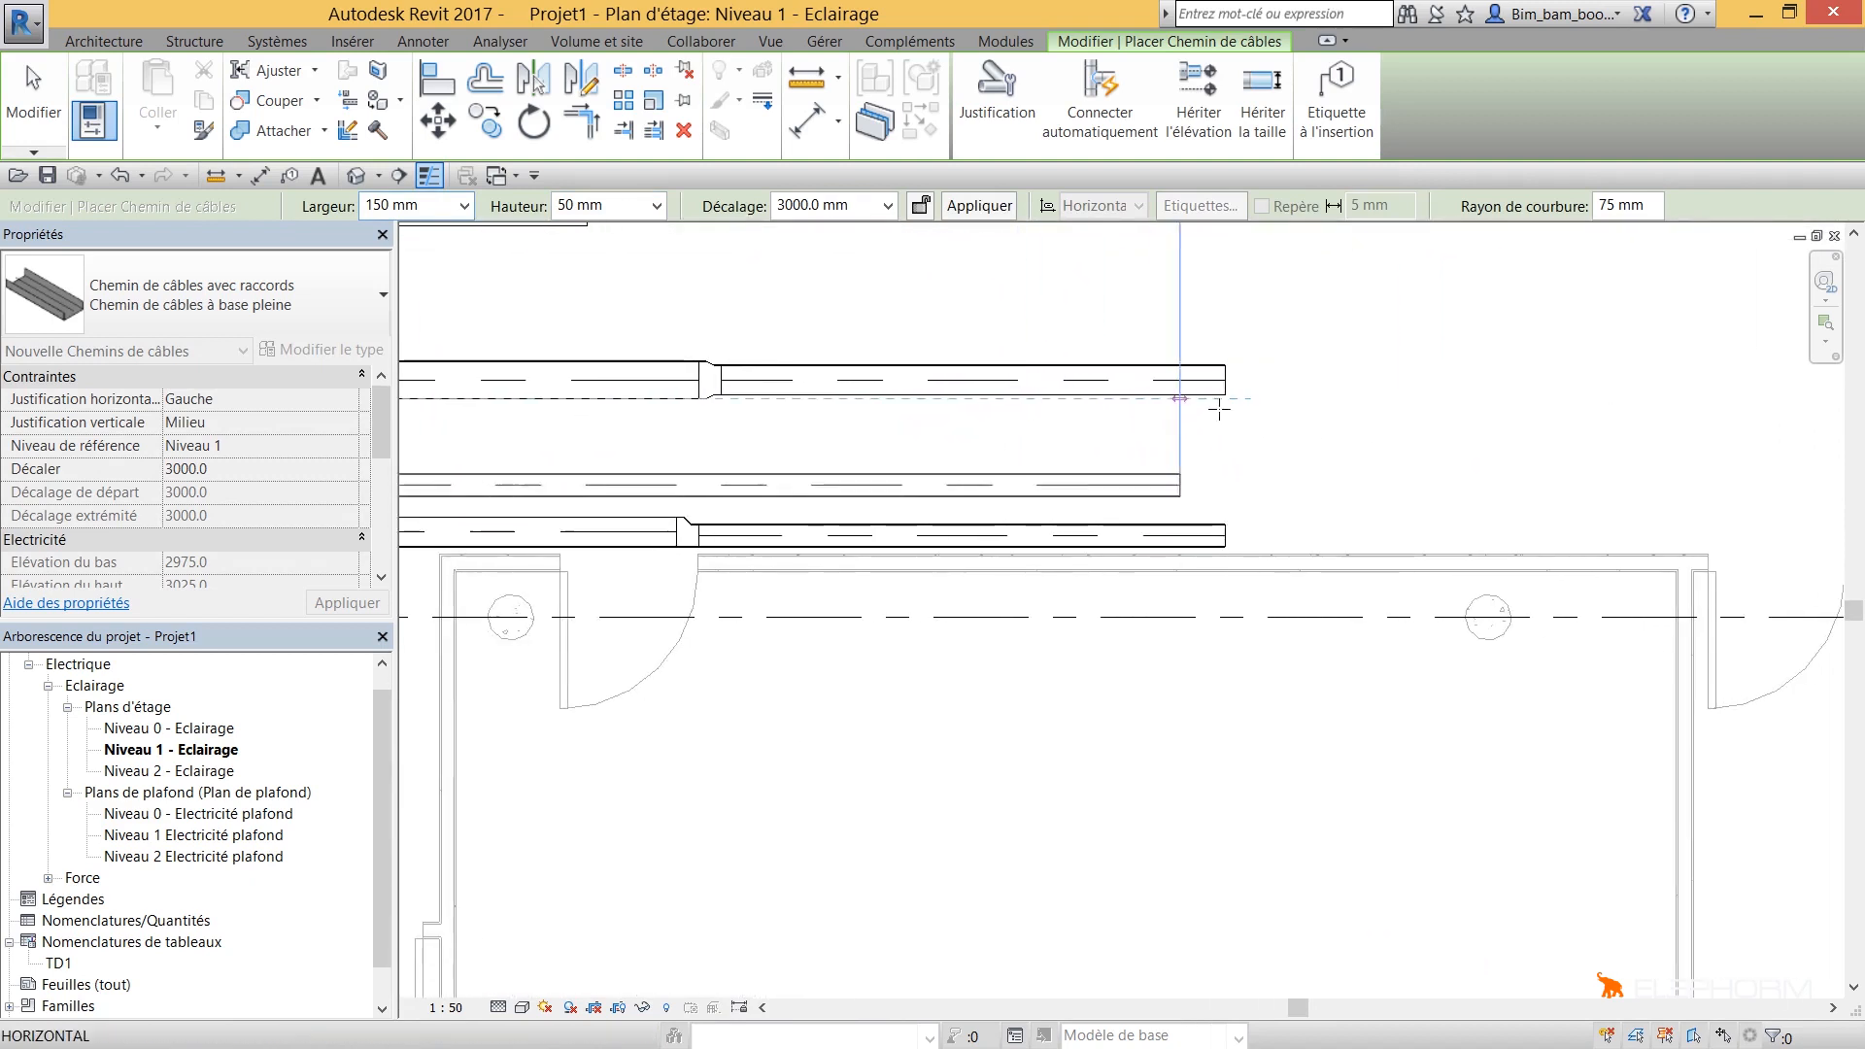
click(1453, 407)
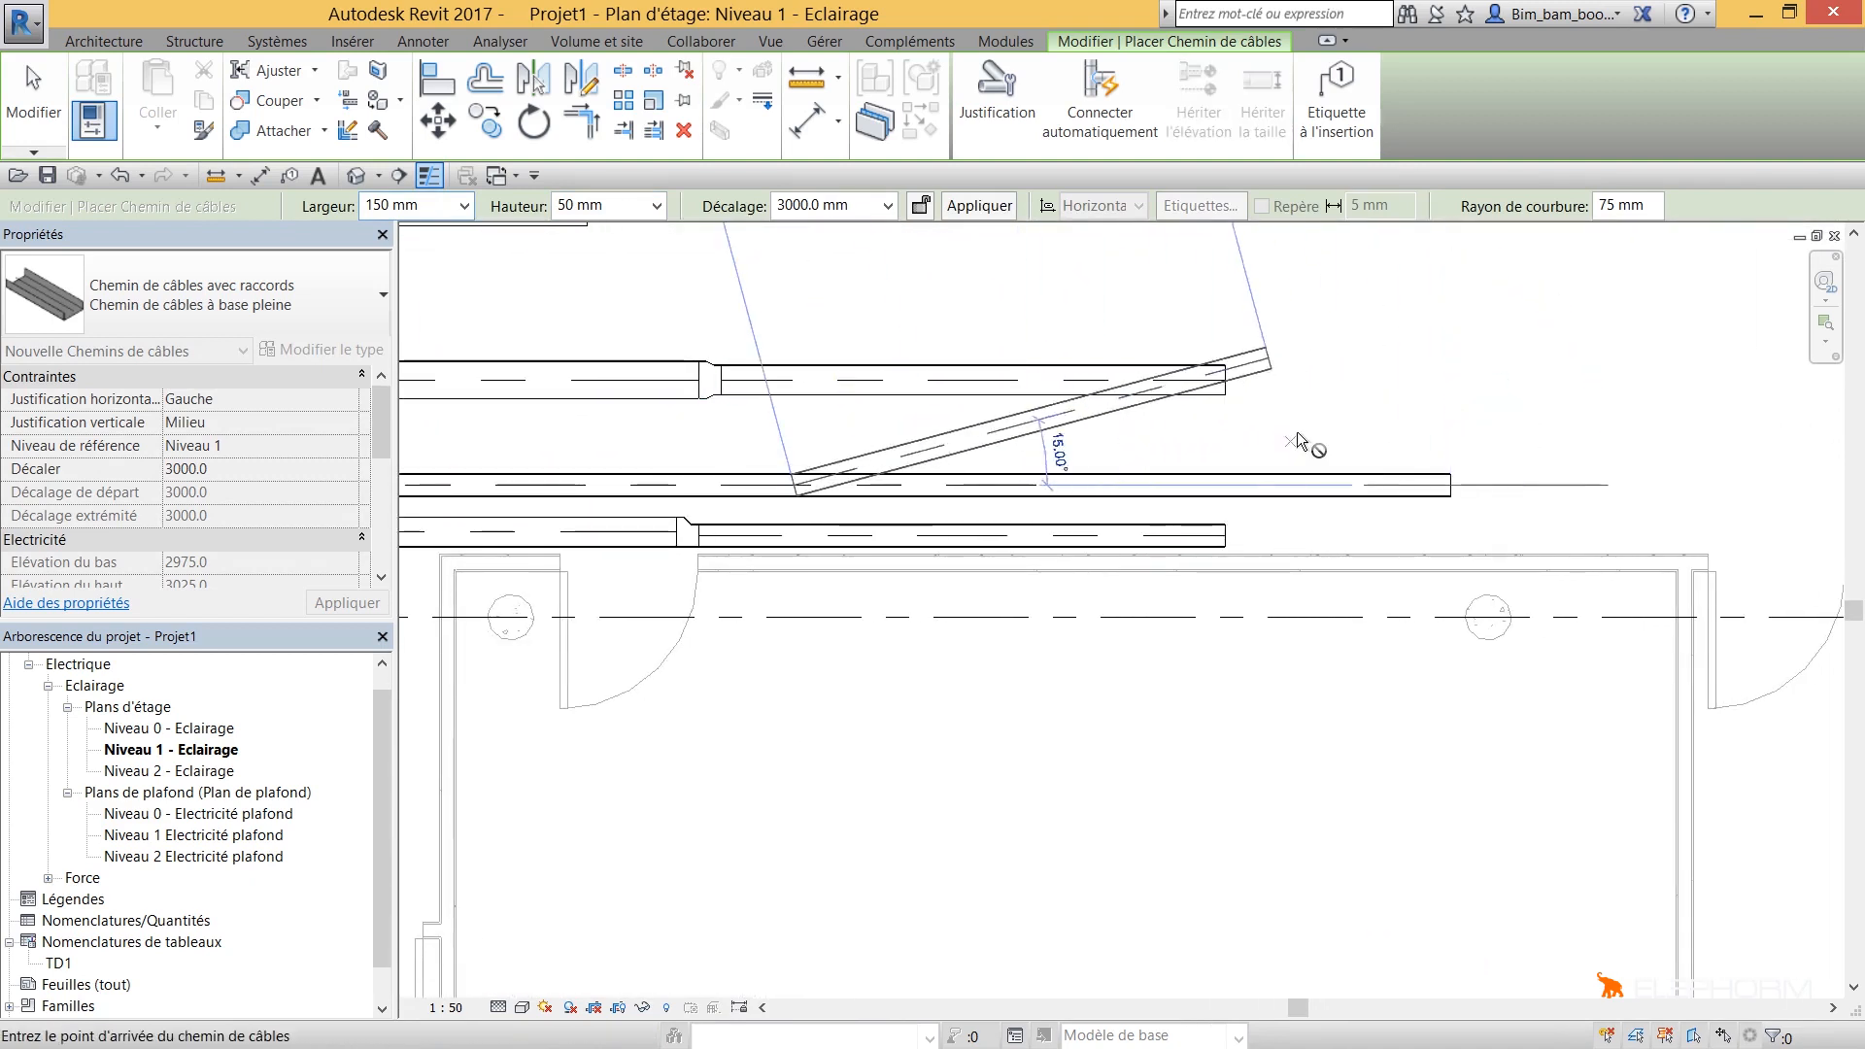
key(Escape)
key(Escape)
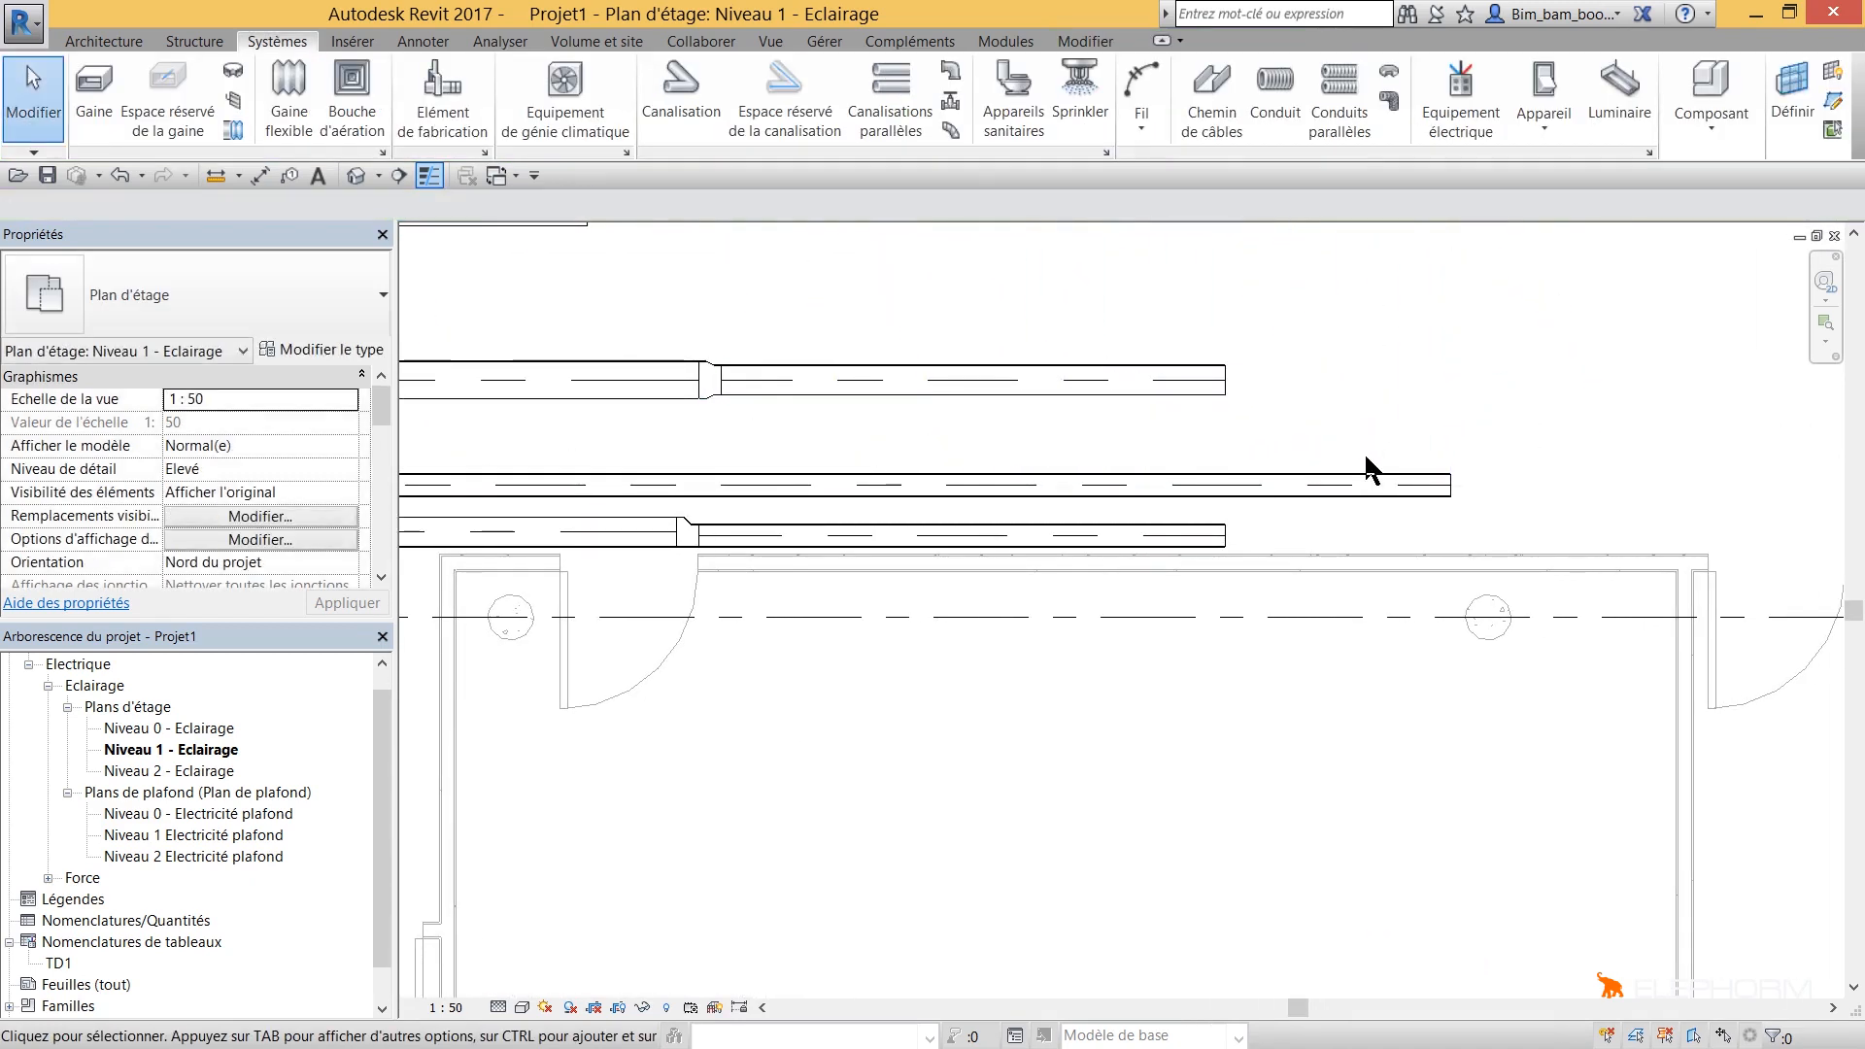